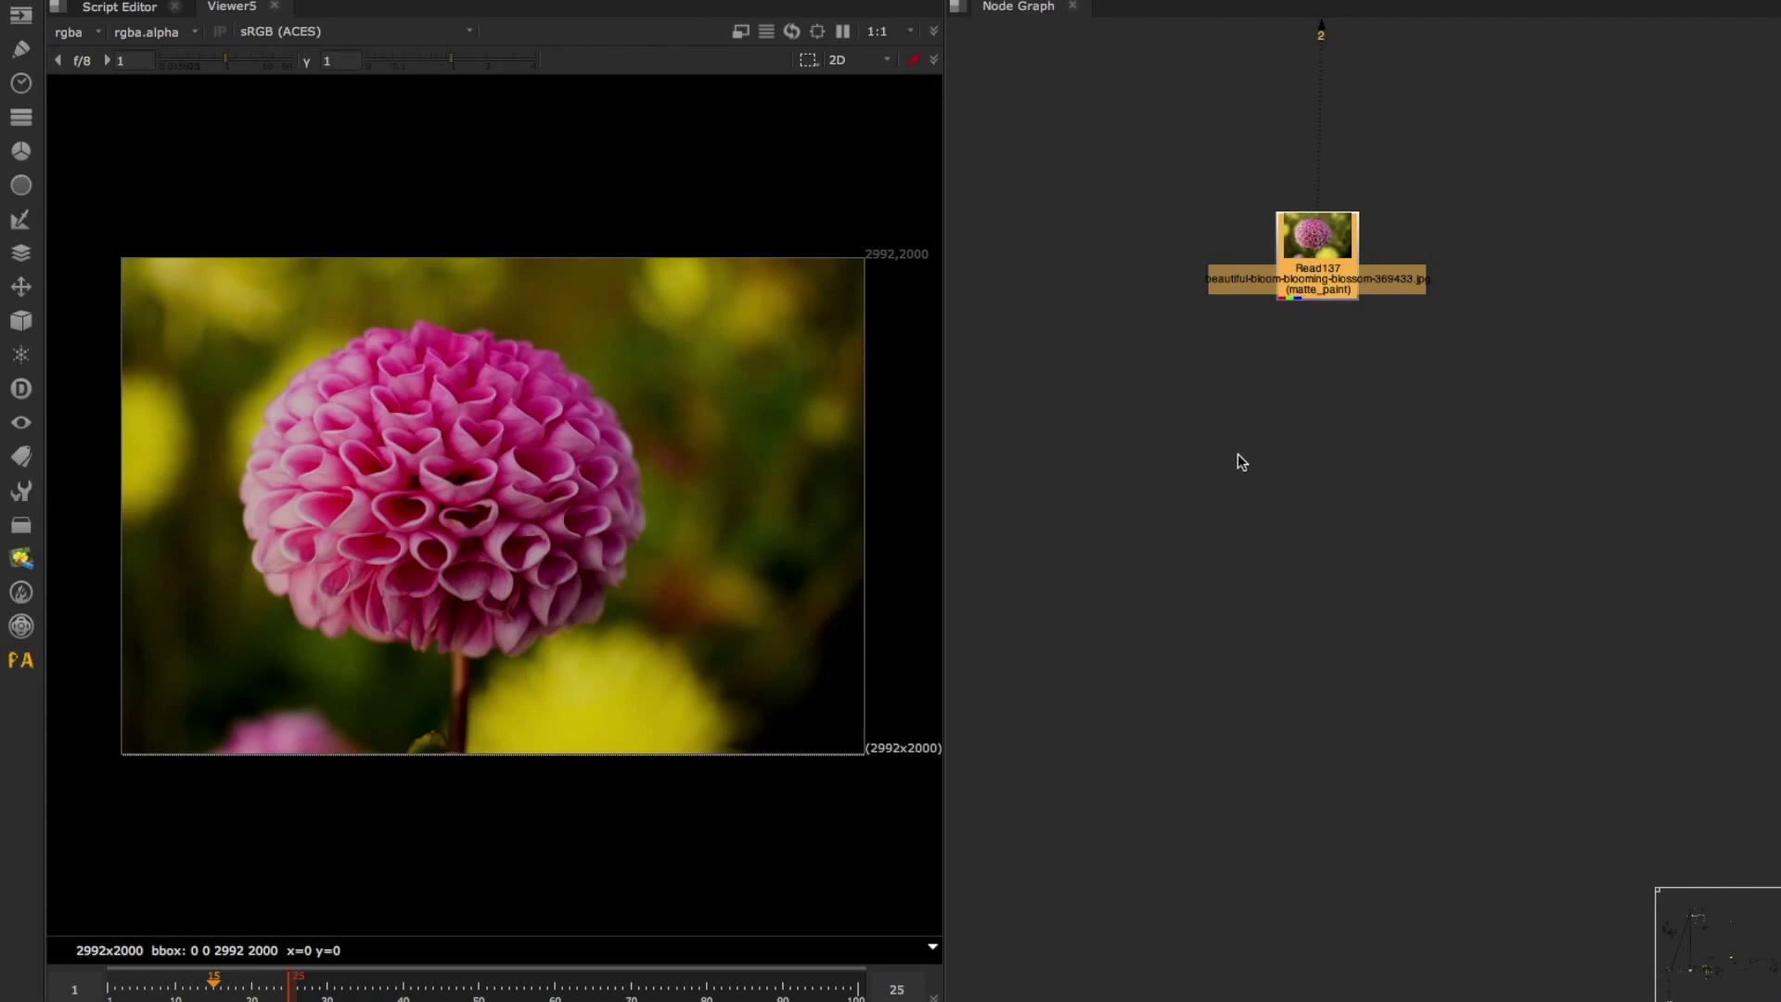
Add a RotoPaint node under the flower Read node, leaving some space between the two nodes
{"action": "middle_click_drag", "start_coordinate": [1347, 386], "coordinate": [1279, 392]}
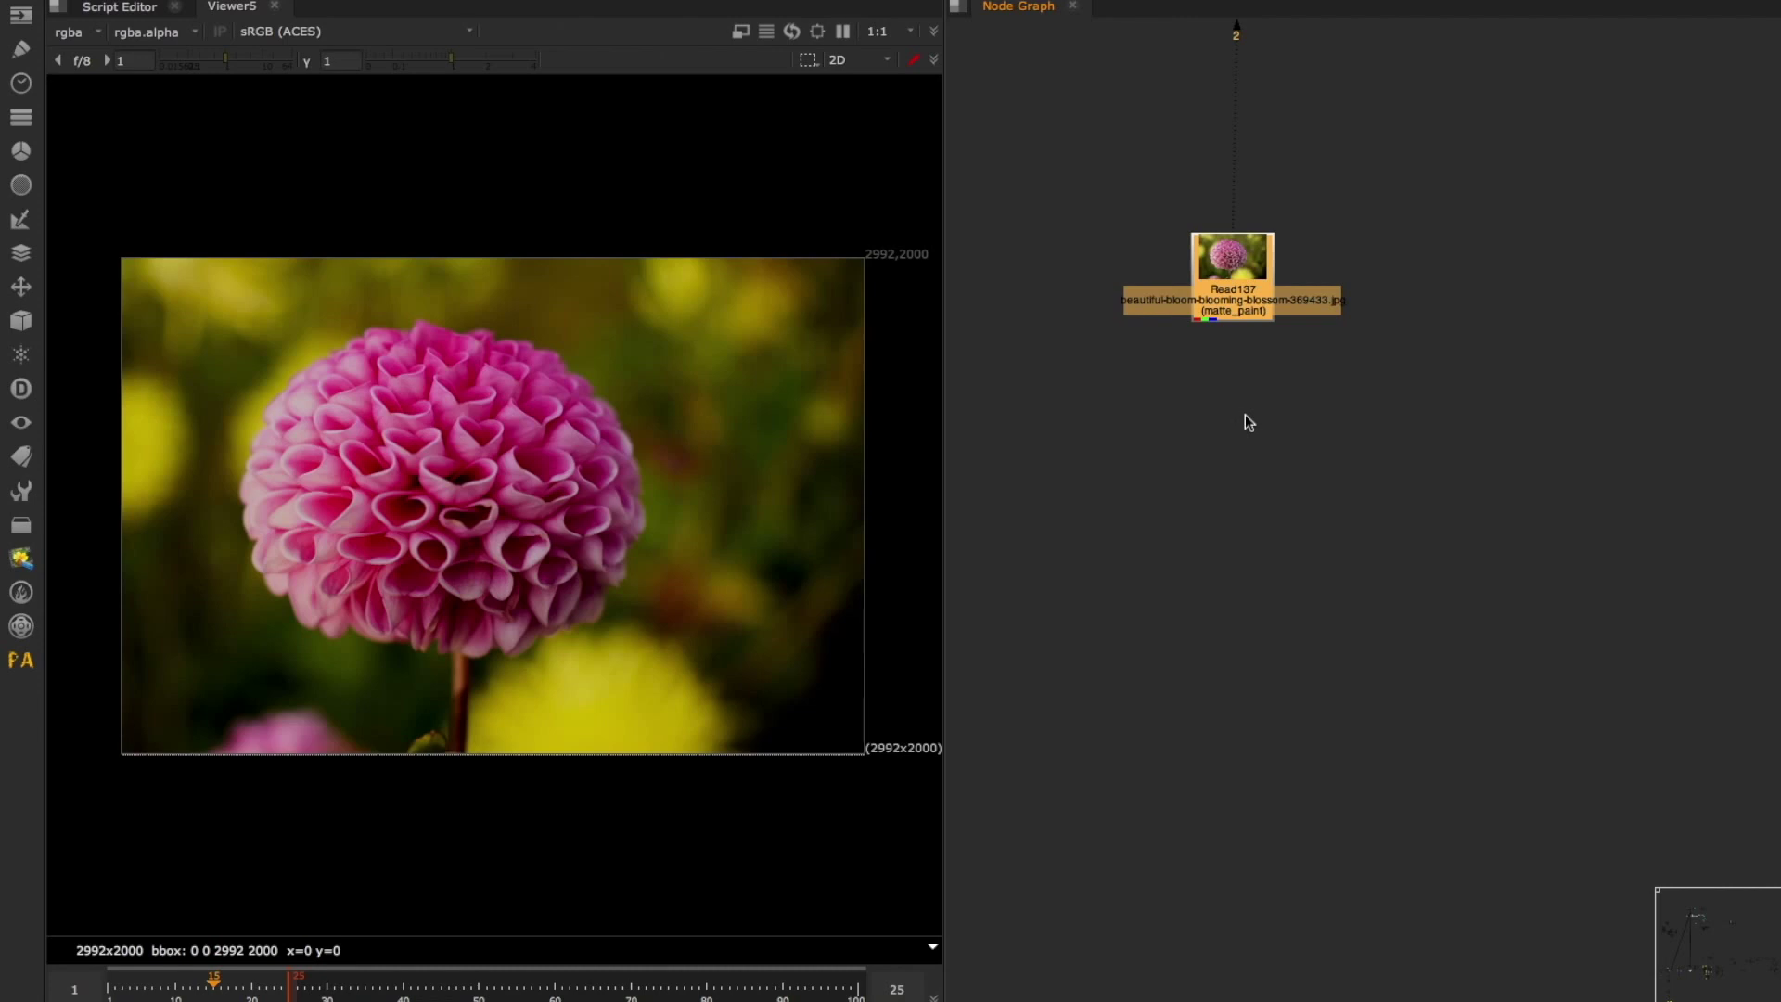
{"action": "middle_click_drag", "start_coordinate": [1244, 414], "coordinate": [1231, 367]}
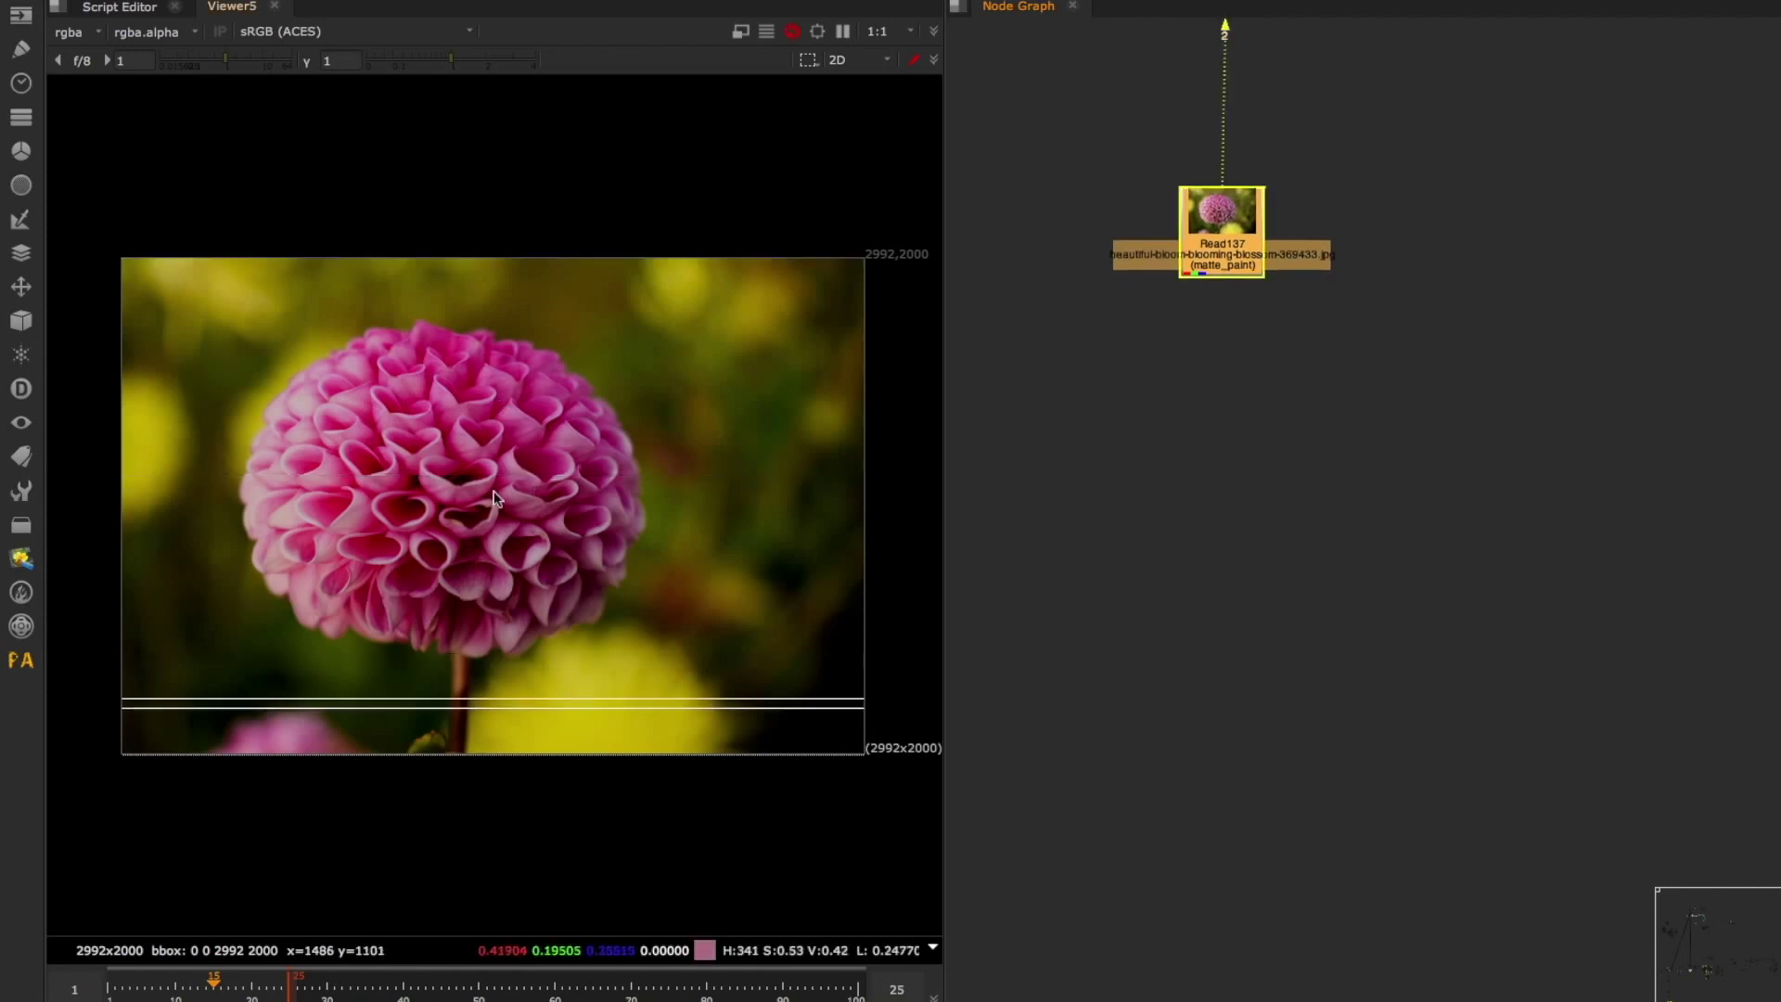
{"action": "left_click", "coordinate": [1210, 318]}
{"action": "left_click", "coordinate": [1220, 266]}
{"action": "key", "text": "p"}
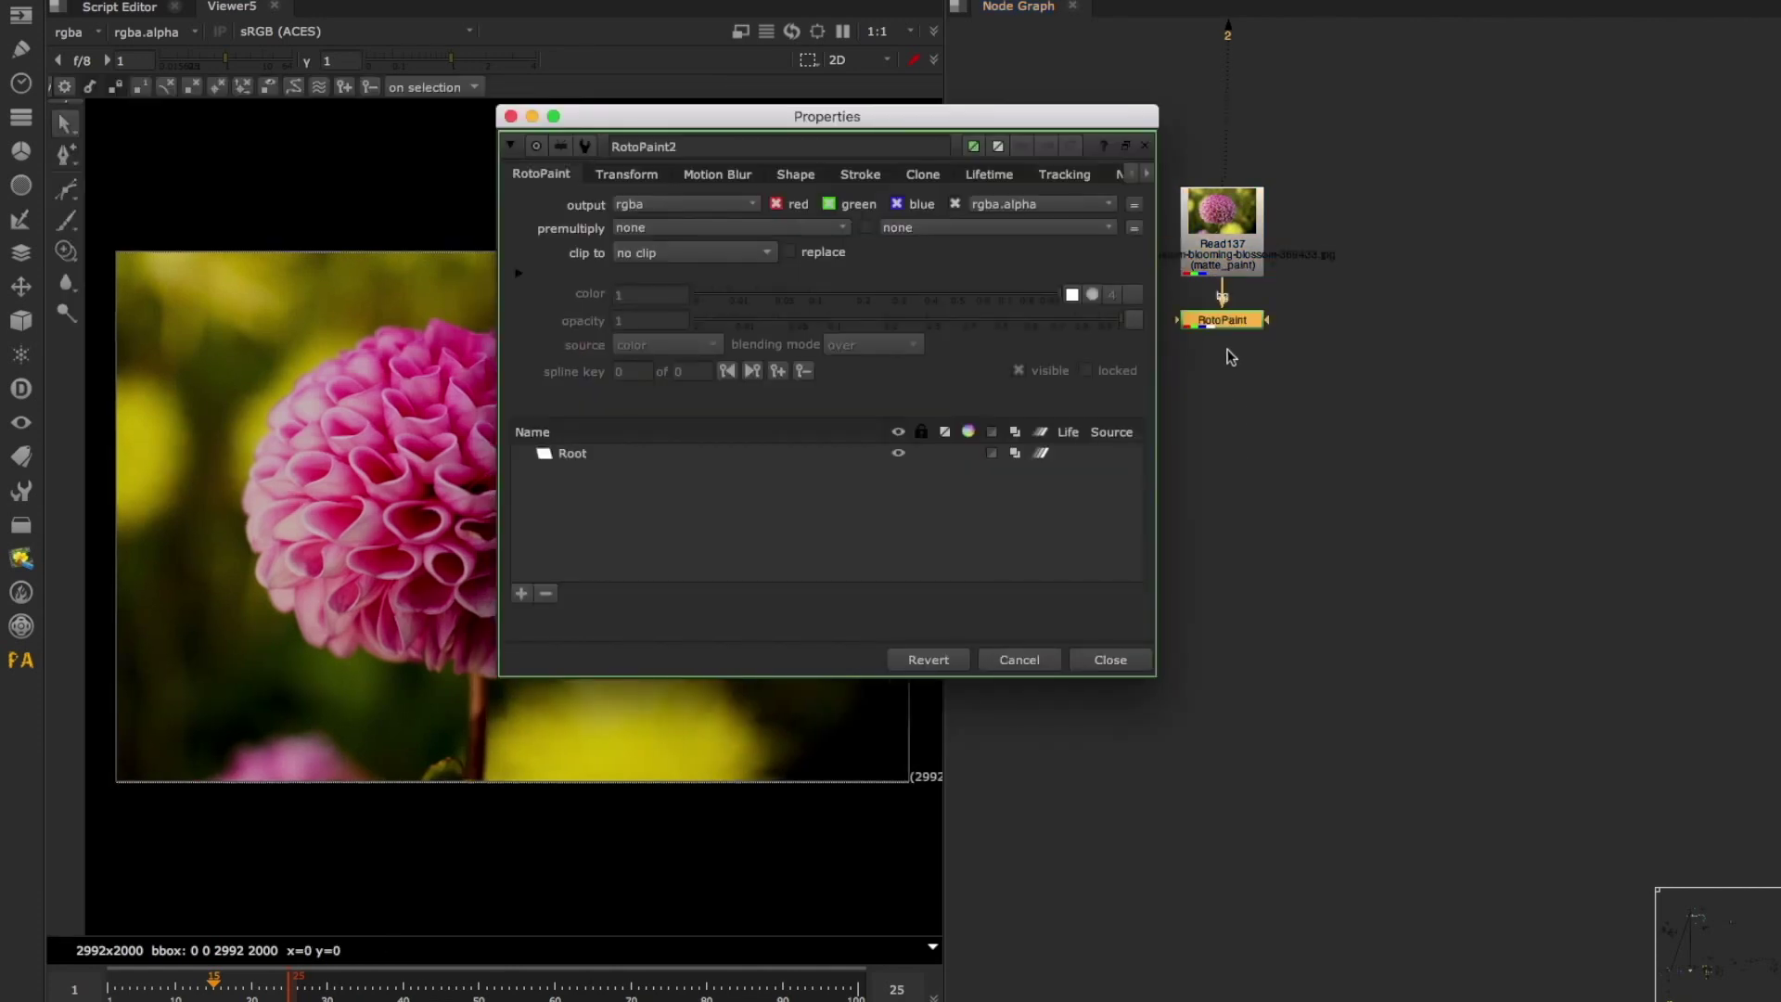
{"action": "left_click", "coordinate": [1225, 361]}
{"action": "left_click_drag", "start_coordinate": [1222, 316], "coordinate": [1224, 386]}
{"action": "left_click_drag", "start_coordinate": [1029, 116], "coordinate": [1735, 82]}
{"action": "middle_click_drag", "start_coordinate": [1135, 380], "coordinate": [1024, 364]}
Clone background over the flower's upper-right edge with a clone brush of about size 303
{"action": "left_click", "coordinate": [65, 251]}
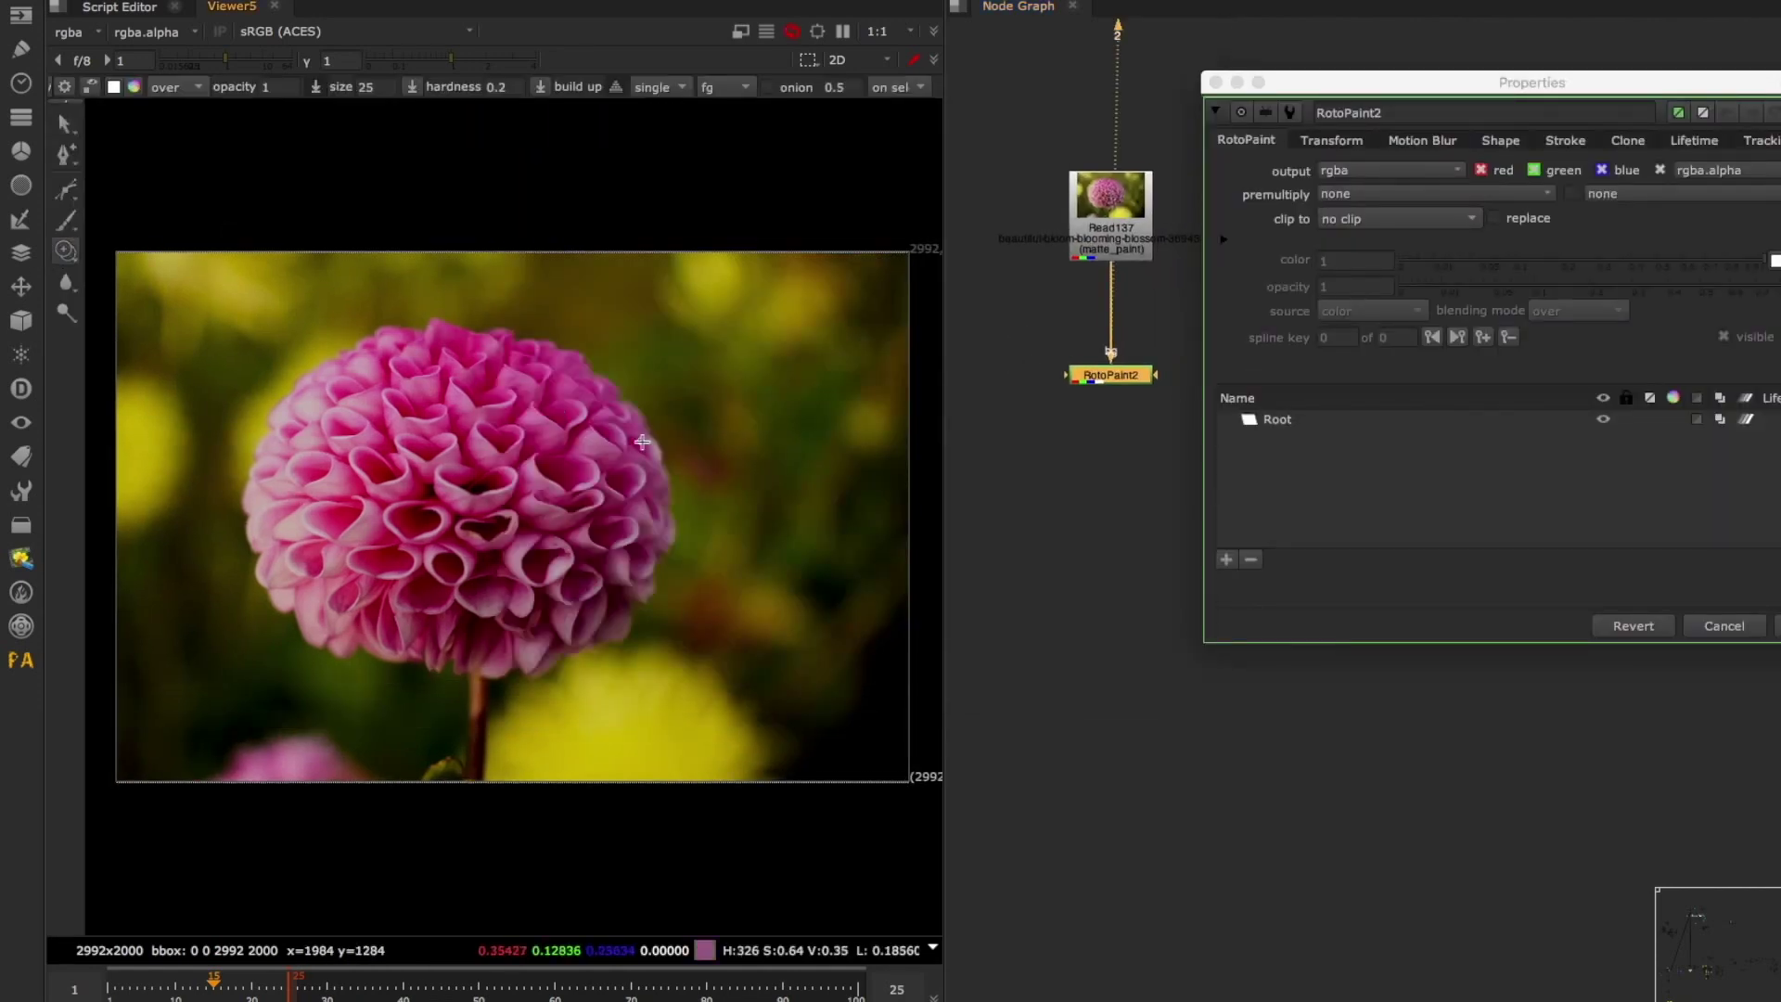
{"action": "scroll", "coordinate": [649, 445], "scroll_direction": "up", "scroll_amount": 2}
{"action": "mouse_move", "coordinate": [630, 446]}
{"action": "left_mouse_down", "text": "shift"}
{"action": "mouse_move", "coordinate": [683, 401]}
{"action": "mouse_move", "coordinate": [624, 446]}
{"action": "mouse_move", "coordinate": [558, 458]}
{"action": "mouse_move", "coordinate": [547, 414]}
{"action": "mouse_move", "coordinate": [634, 379]}
{"action": "mouse_move", "coordinate": [668, 428]}
{"action": "mouse_move", "coordinate": [640, 354]}
{"action": "mouse_move", "coordinate": [560, 290]}
{"action": "mouse_move", "coordinate": [687, 616]}
{"action": "mouse_move", "coordinate": [543, 322]}
{"action": "mouse_move", "coordinate": [492, 263]}
{"action": "mouse_move", "coordinate": [664, 624]}
{"action": "mouse_move", "coordinate": [668, 739]}
{"action": "mouse_move", "coordinate": [715, 616]}
{"action": "mouse_move", "coordinate": [708, 512]}
{"action": "left_mouse_up", "text": "shift"}
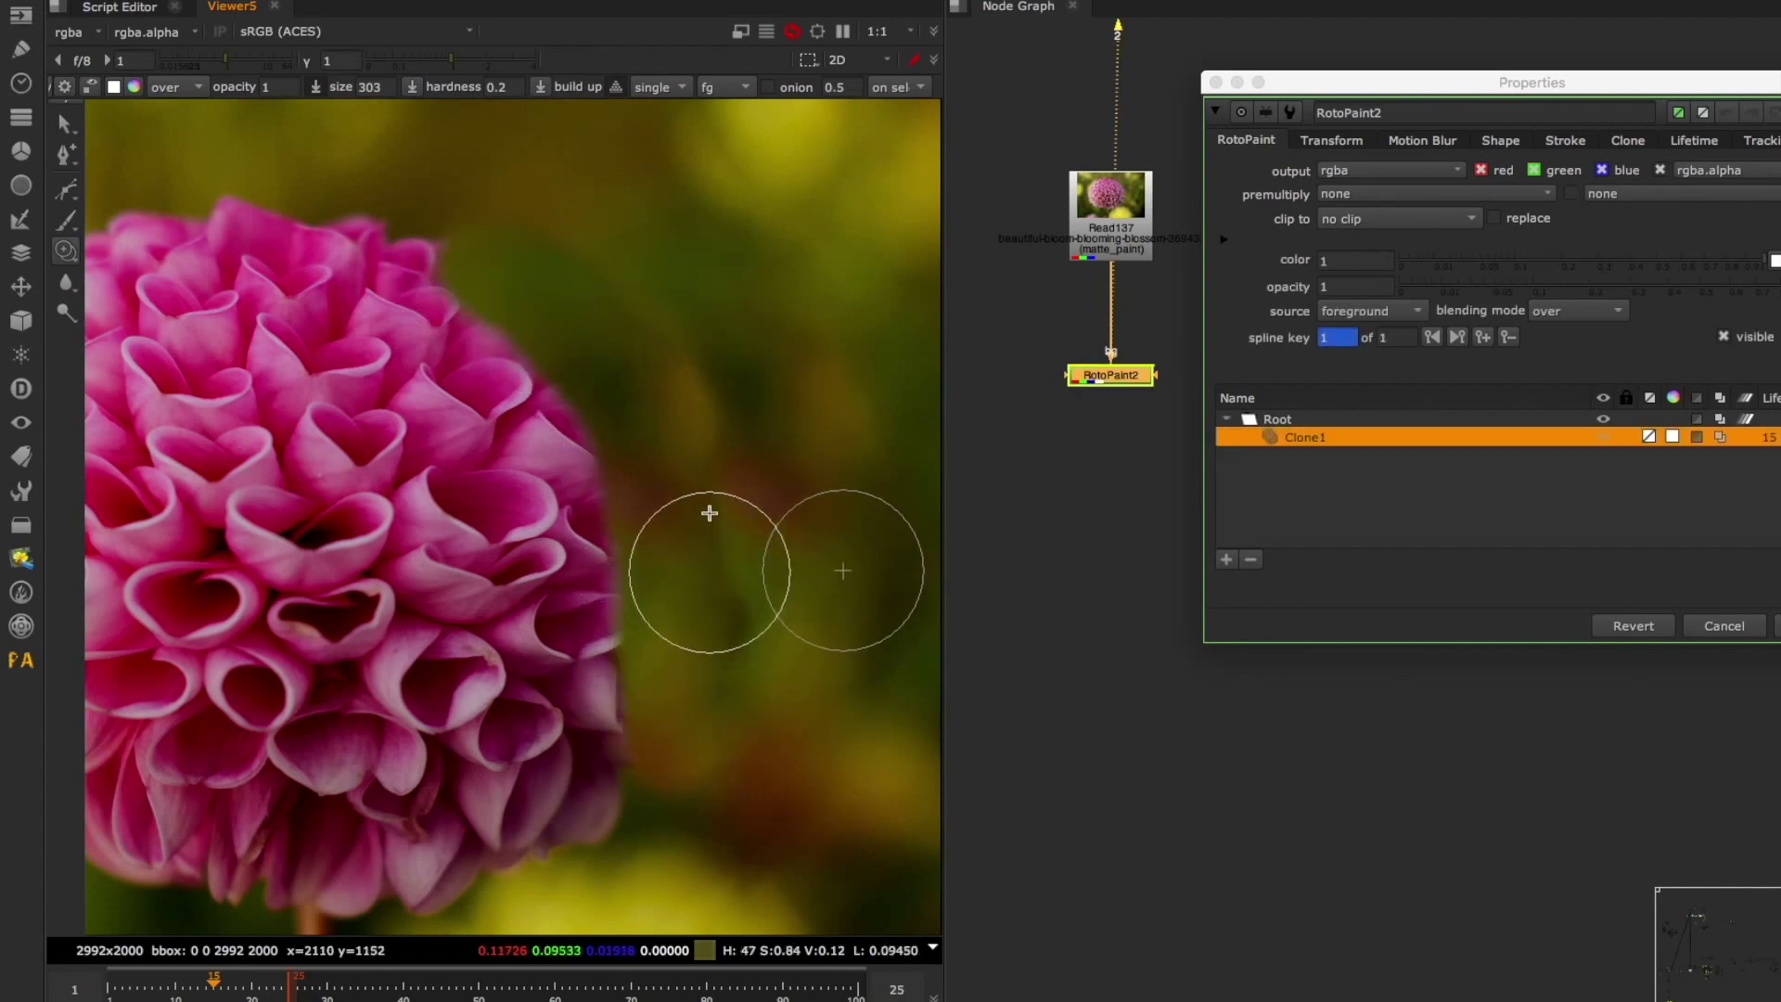
{"action": "mouse_move", "coordinate": [732, 584]}
{"action": "left_mouse_down"}
{"action": "mouse_move", "coordinate": [687, 405]}
{"action": "mouse_move", "coordinate": [669, 428]}
{"action": "left_mouse_up"}
{"action": "scroll", "coordinate": [570, 491], "scroll_direction": "down", "scroll_amount": 3}
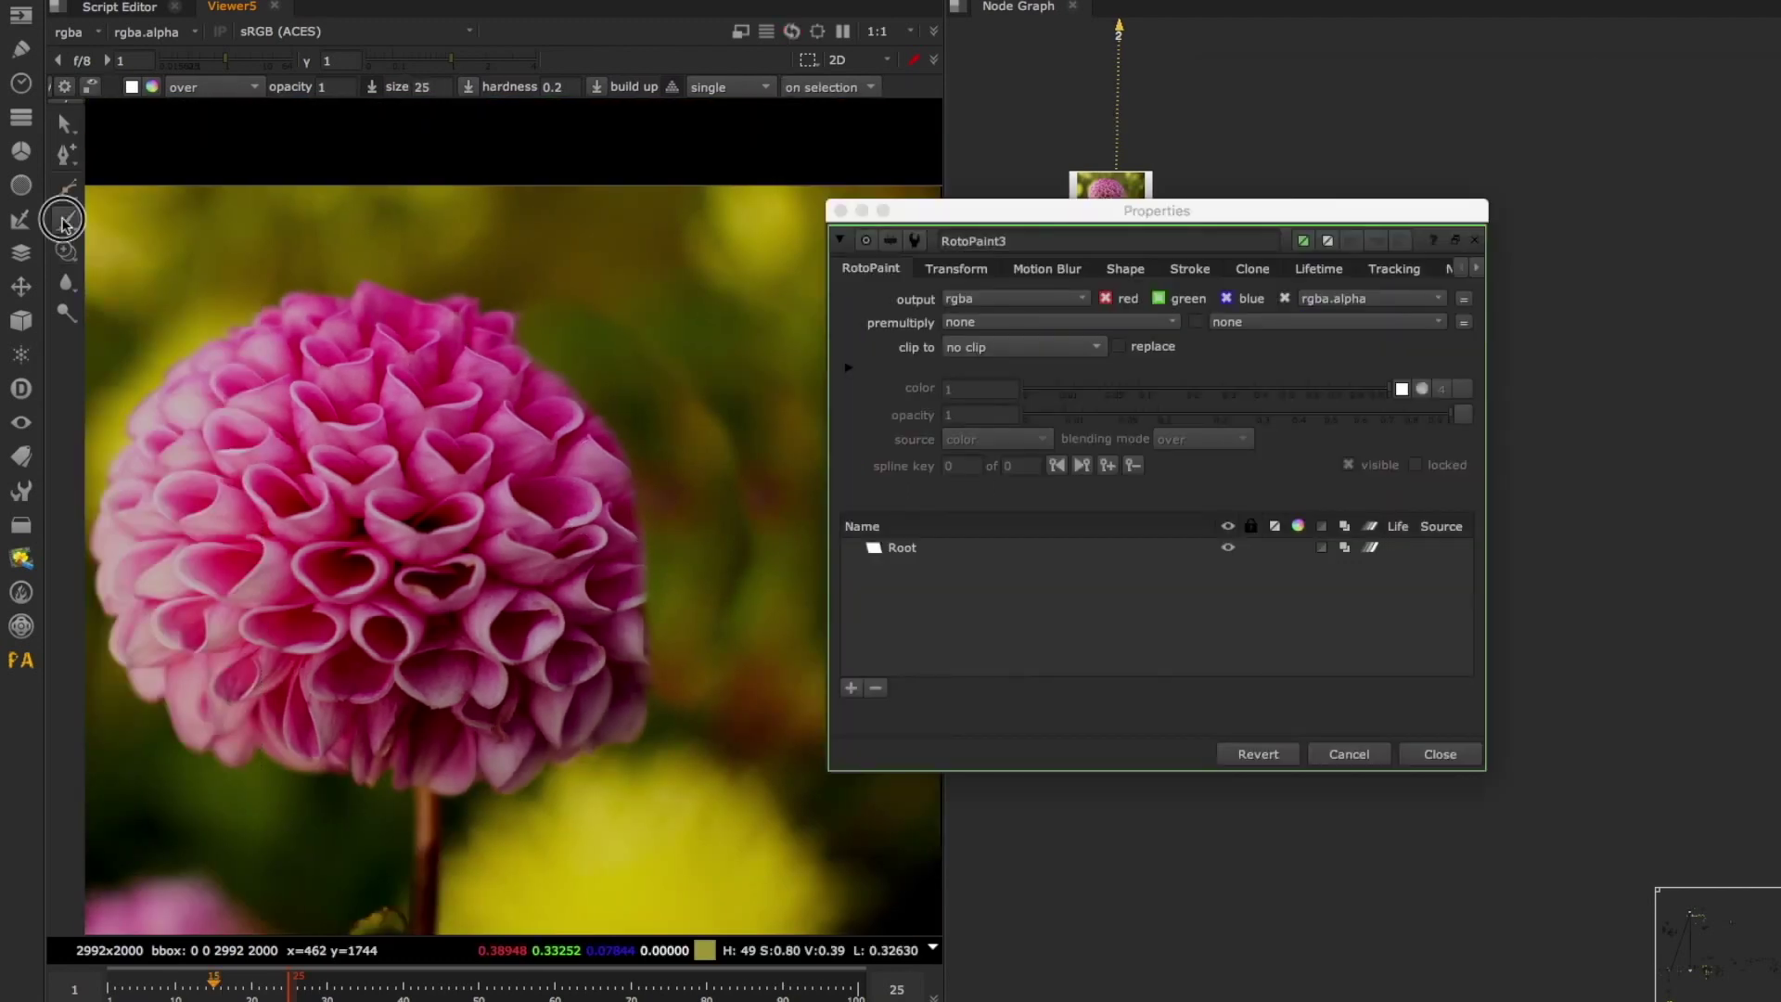
Paint a white stroke over the flower's left petals in a second RotoPaint node, with a brush size of about 129
{"action": "left_click", "coordinate": [67, 221]}
{"action": "left_click", "coordinate": [96, 226]}
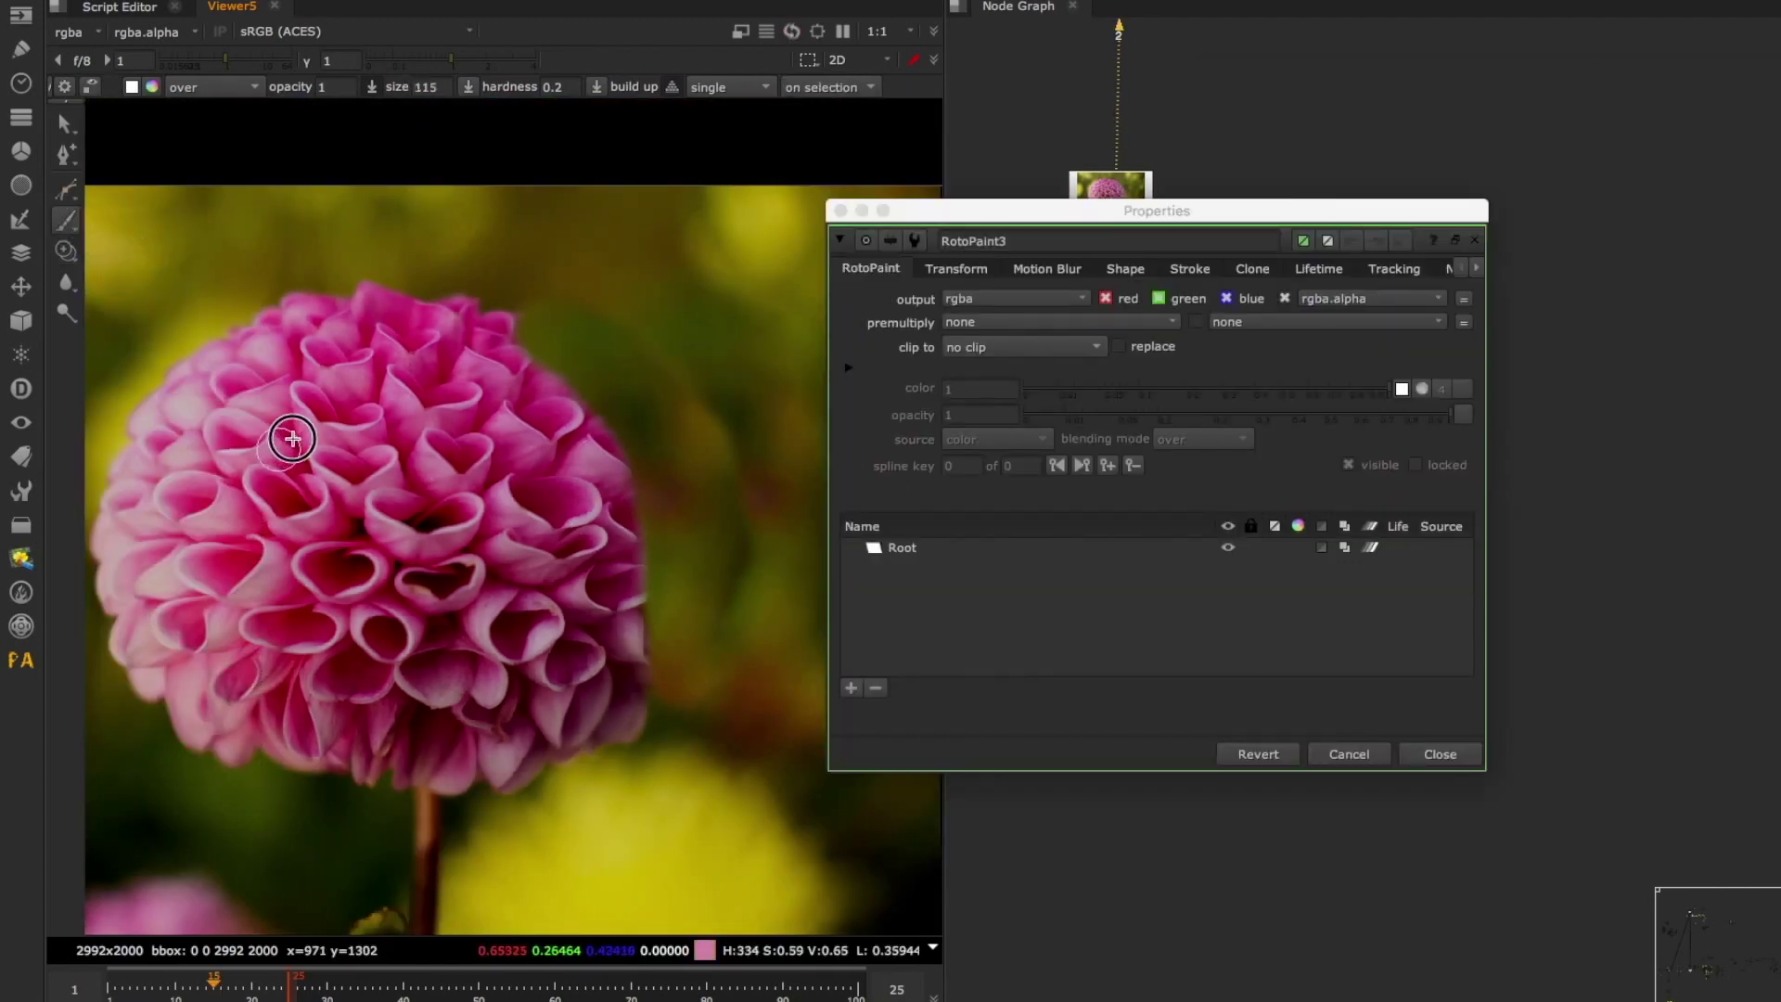
{"action": "left_click_drag", "start_coordinate": [285, 447], "coordinate": [296, 434], "text": "shift"}
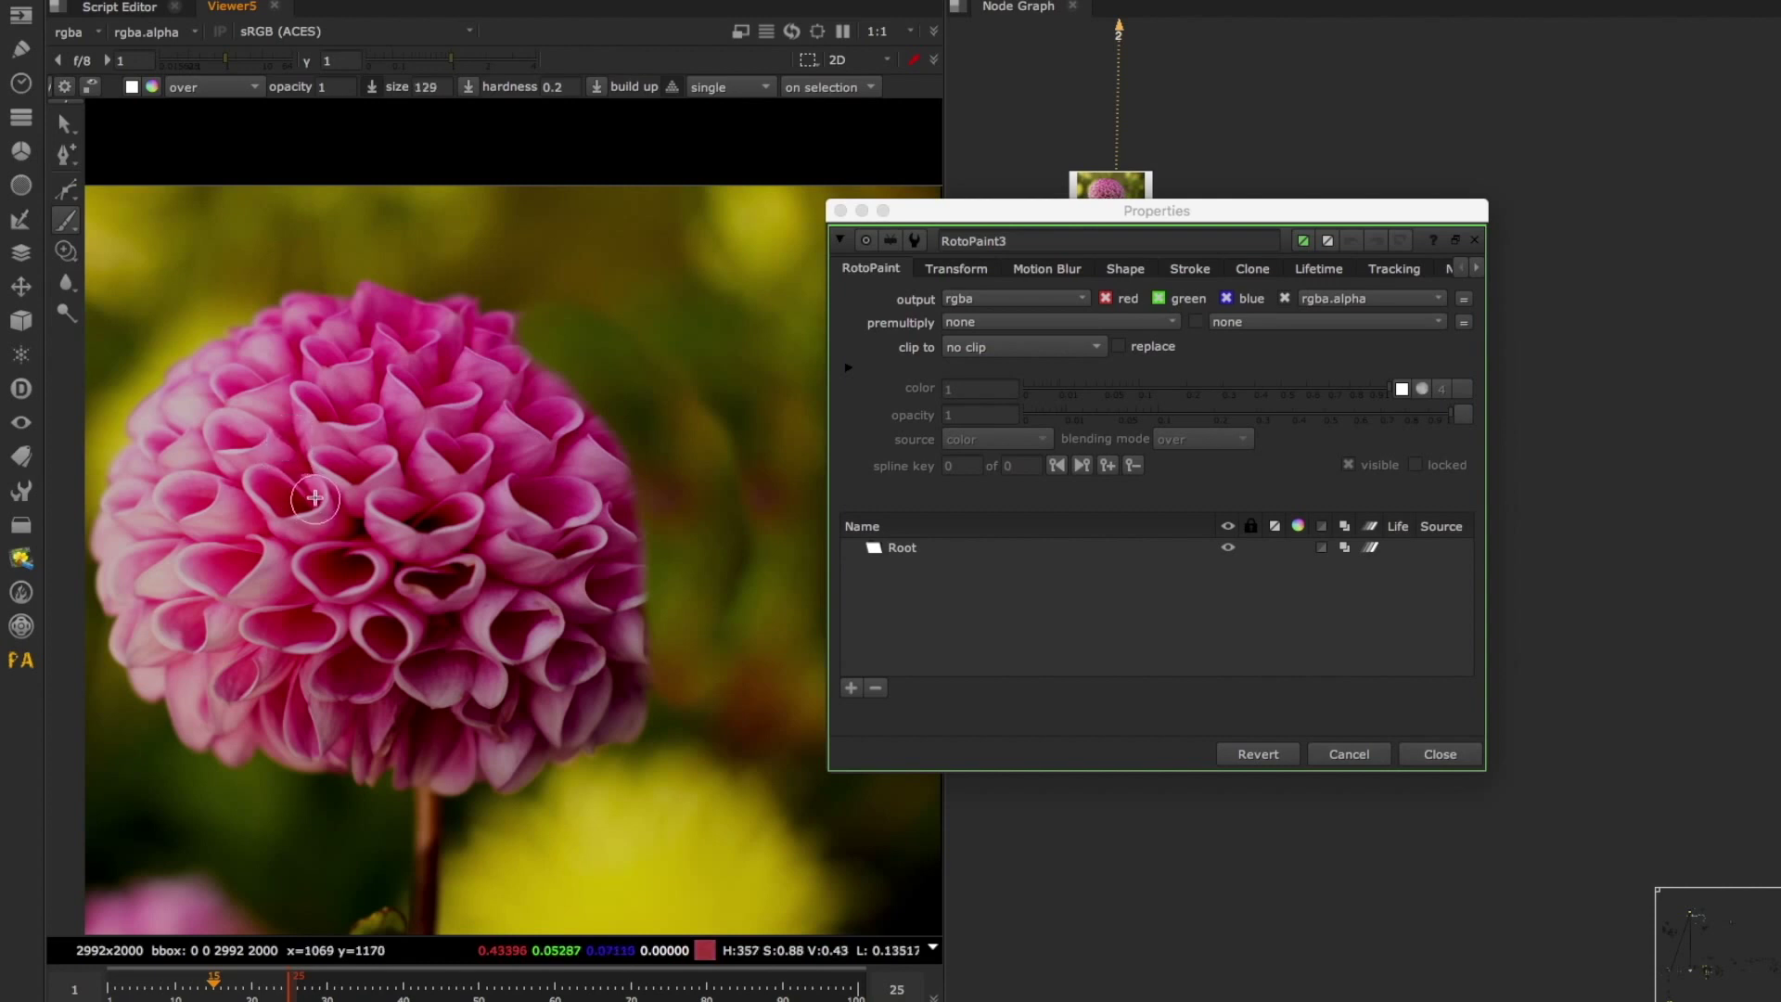
{"action": "left_click_drag", "start_coordinate": [309, 497], "coordinate": [263, 485]}
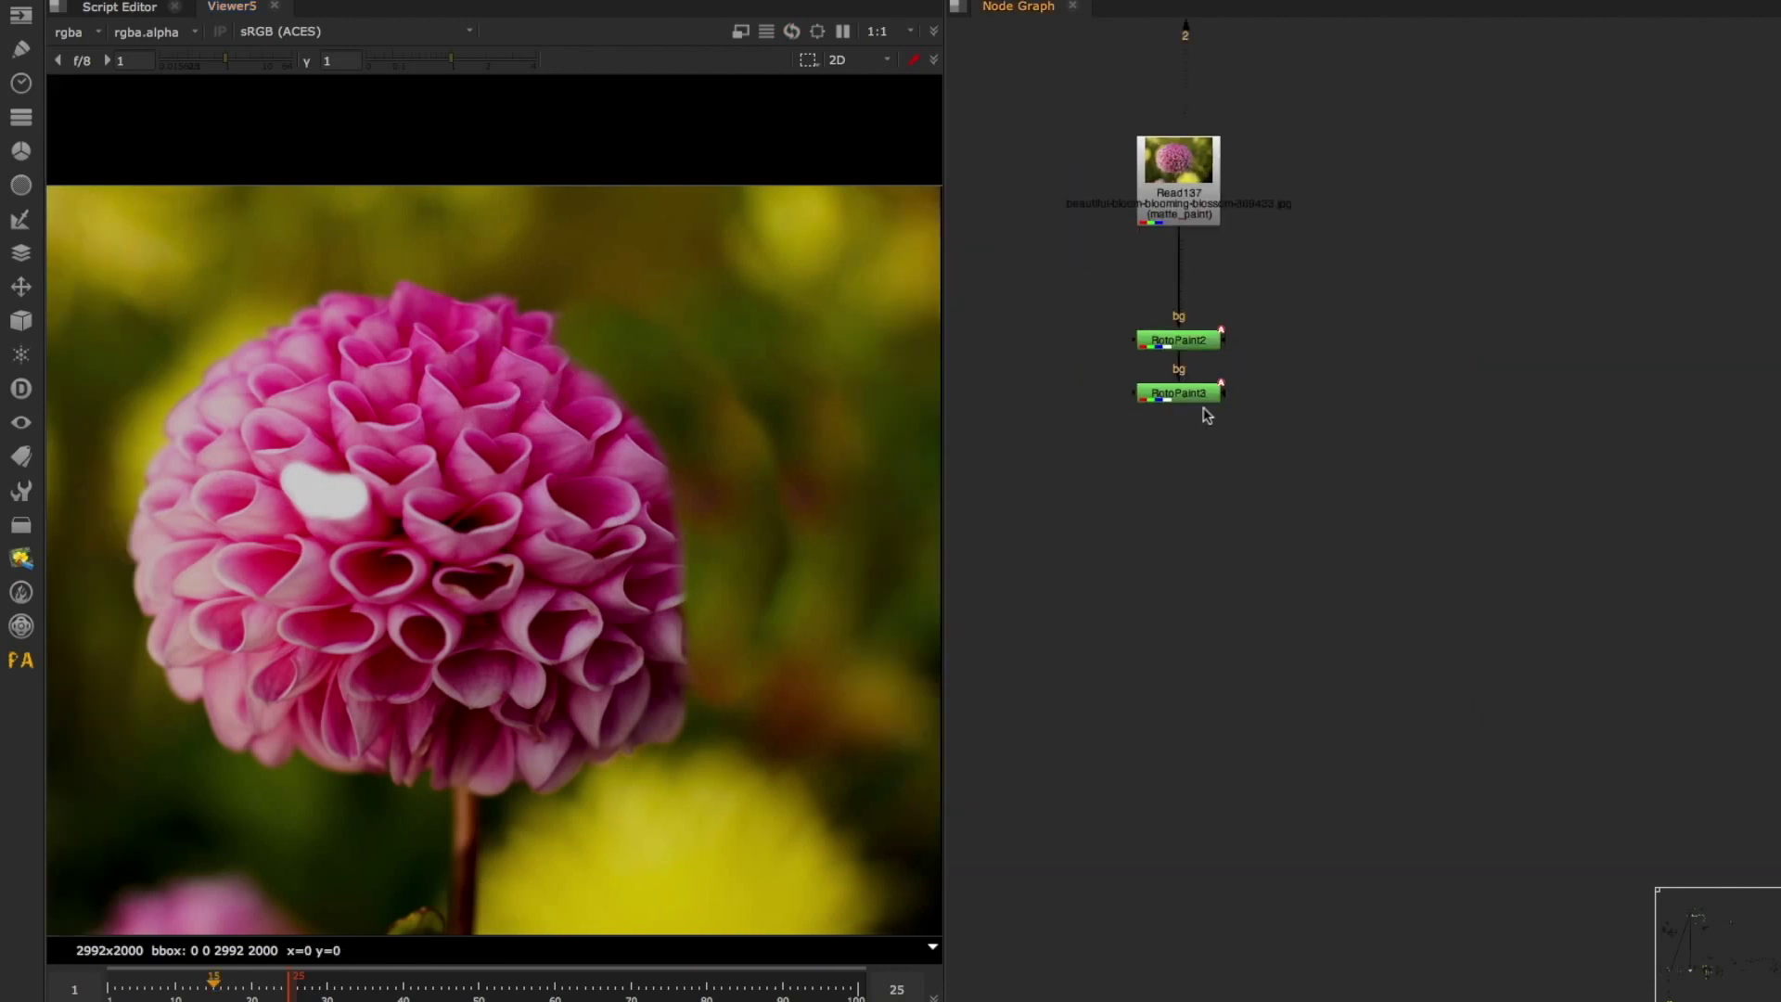
Add a third RotoPaint node after the second one and clone background over the flower's stem
{"action": "left_click", "coordinate": [1196, 394]}
{"action": "key", "text": "p"}
{"action": "left_click_drag", "start_coordinate": [628, 249], "coordinate": [1094, 237]}
{"action": "middle_click_drag", "start_coordinate": [570, 467], "coordinate": [542, 261]}
{"action": "left_click", "coordinate": [65, 251]}
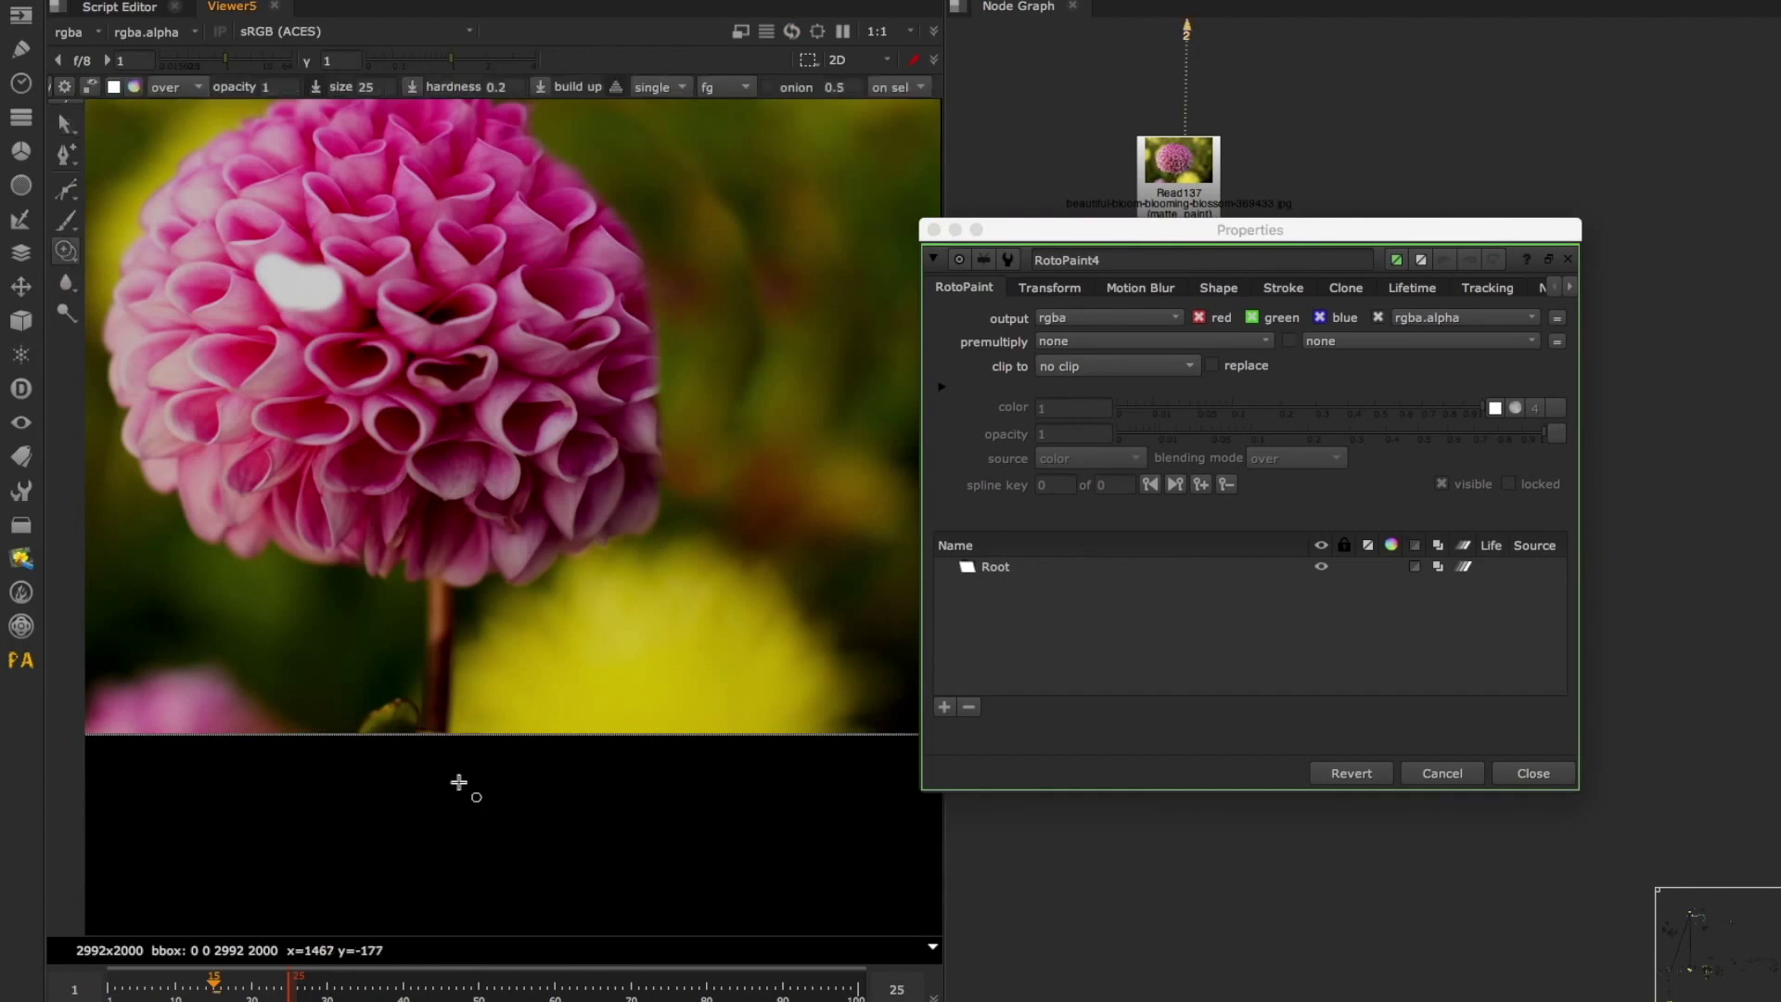
{"action": "mouse_move", "coordinate": [334, 607]}
{"action": "left_mouse_down", "text": "super"}
{"action": "mouse_move", "coordinate": [443, 626]}
{"action": "mouse_move", "coordinate": [433, 599]}
{"action": "mouse_move", "coordinate": [437, 670]}
{"action": "left_mouse_up", "text": "super"}
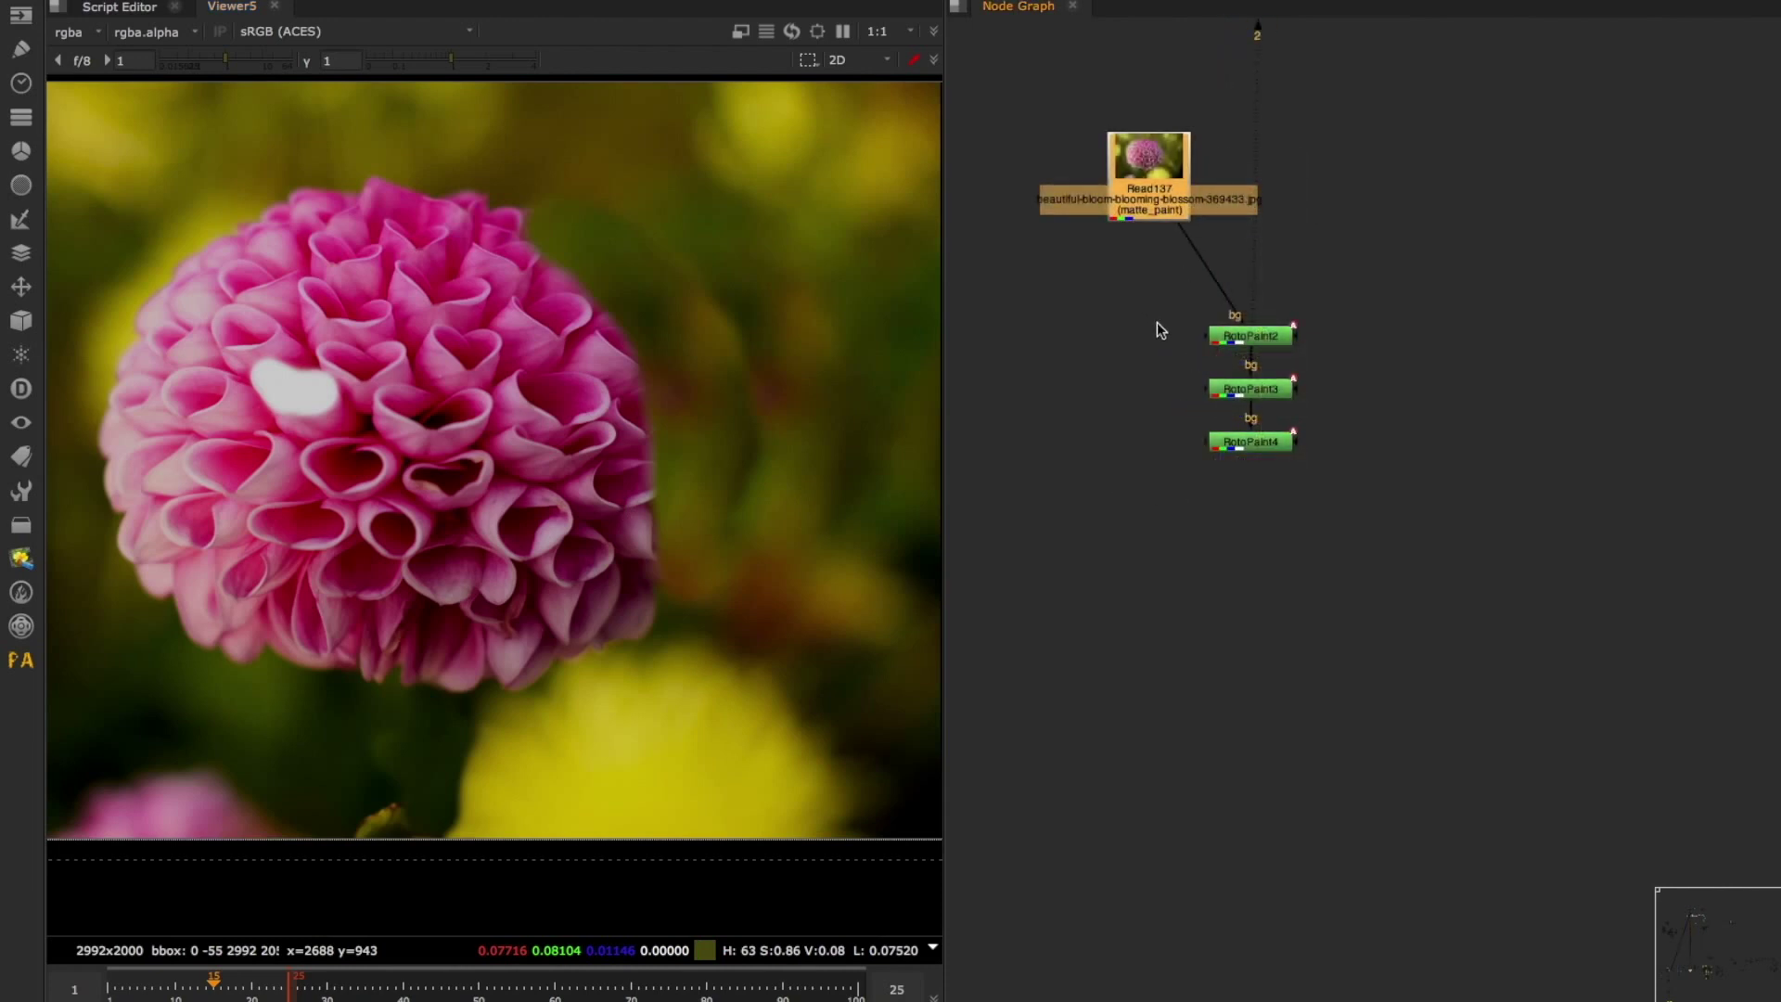
Select the three RotoPaint nodes and place them as a side branch to the right of the Read node
{"action": "left_click_drag", "start_coordinate": [1164, 319], "coordinate": [1308, 473]}
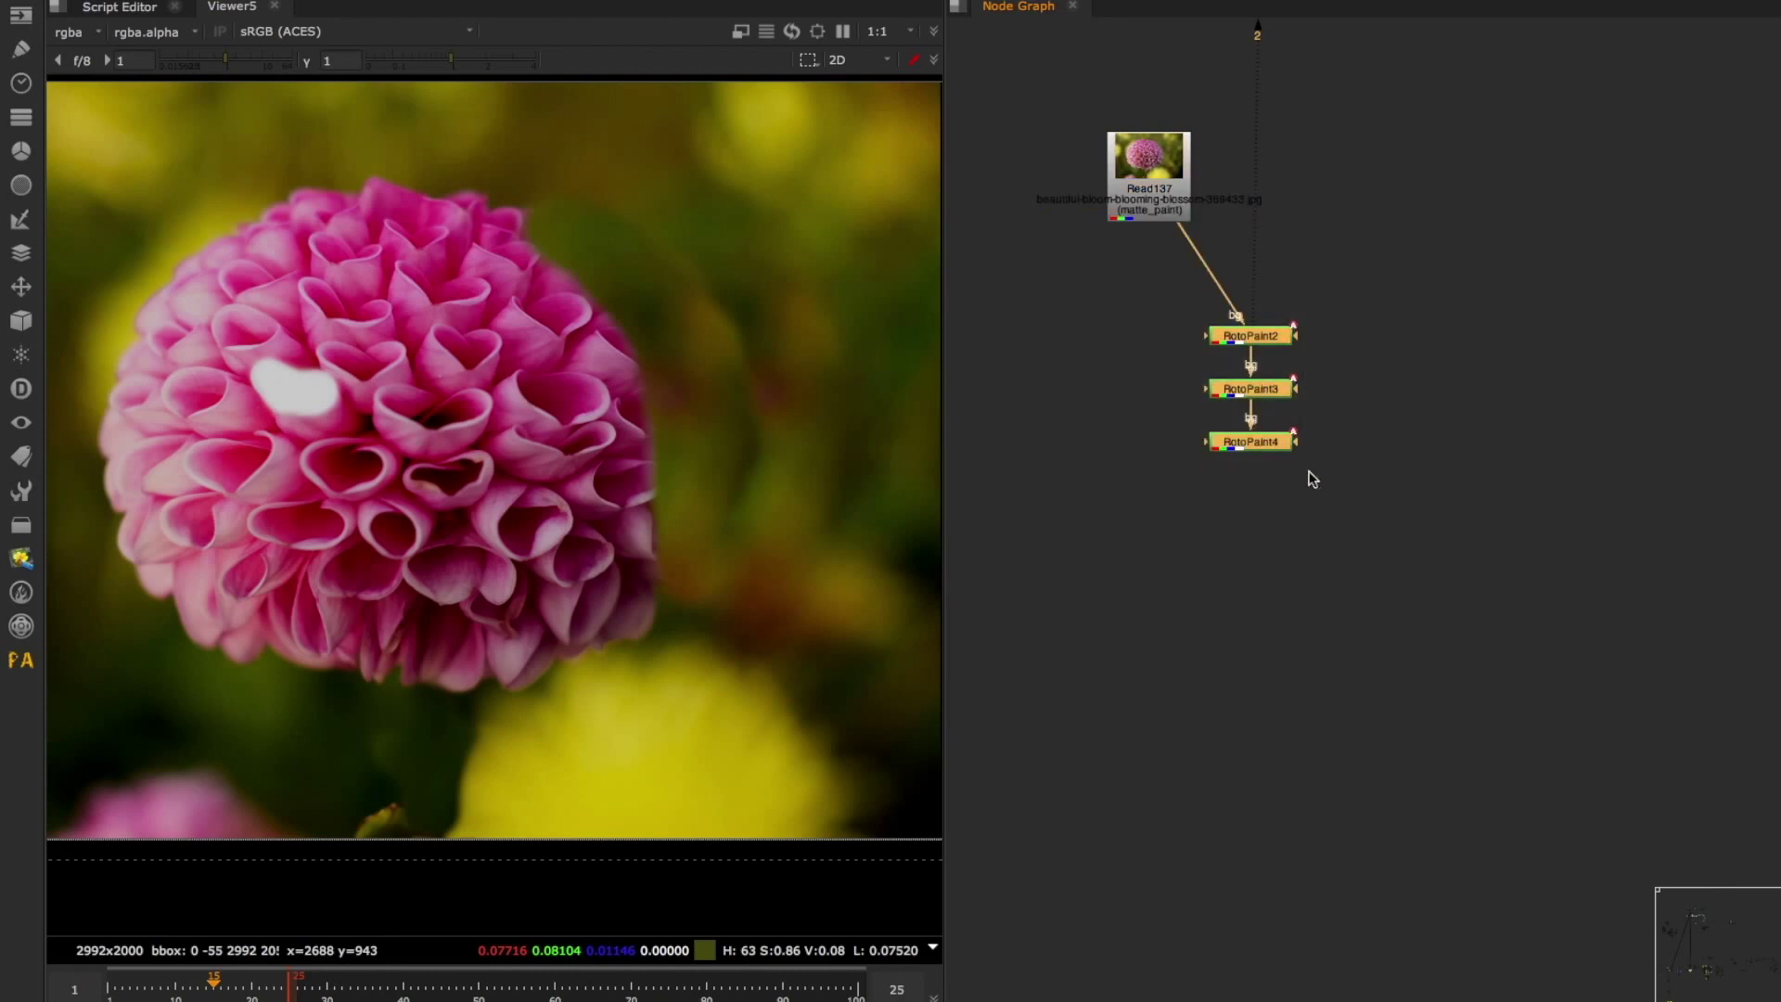
{"action": "middle_click_drag", "start_coordinate": [1240, 432], "coordinate": [1284, 434]}
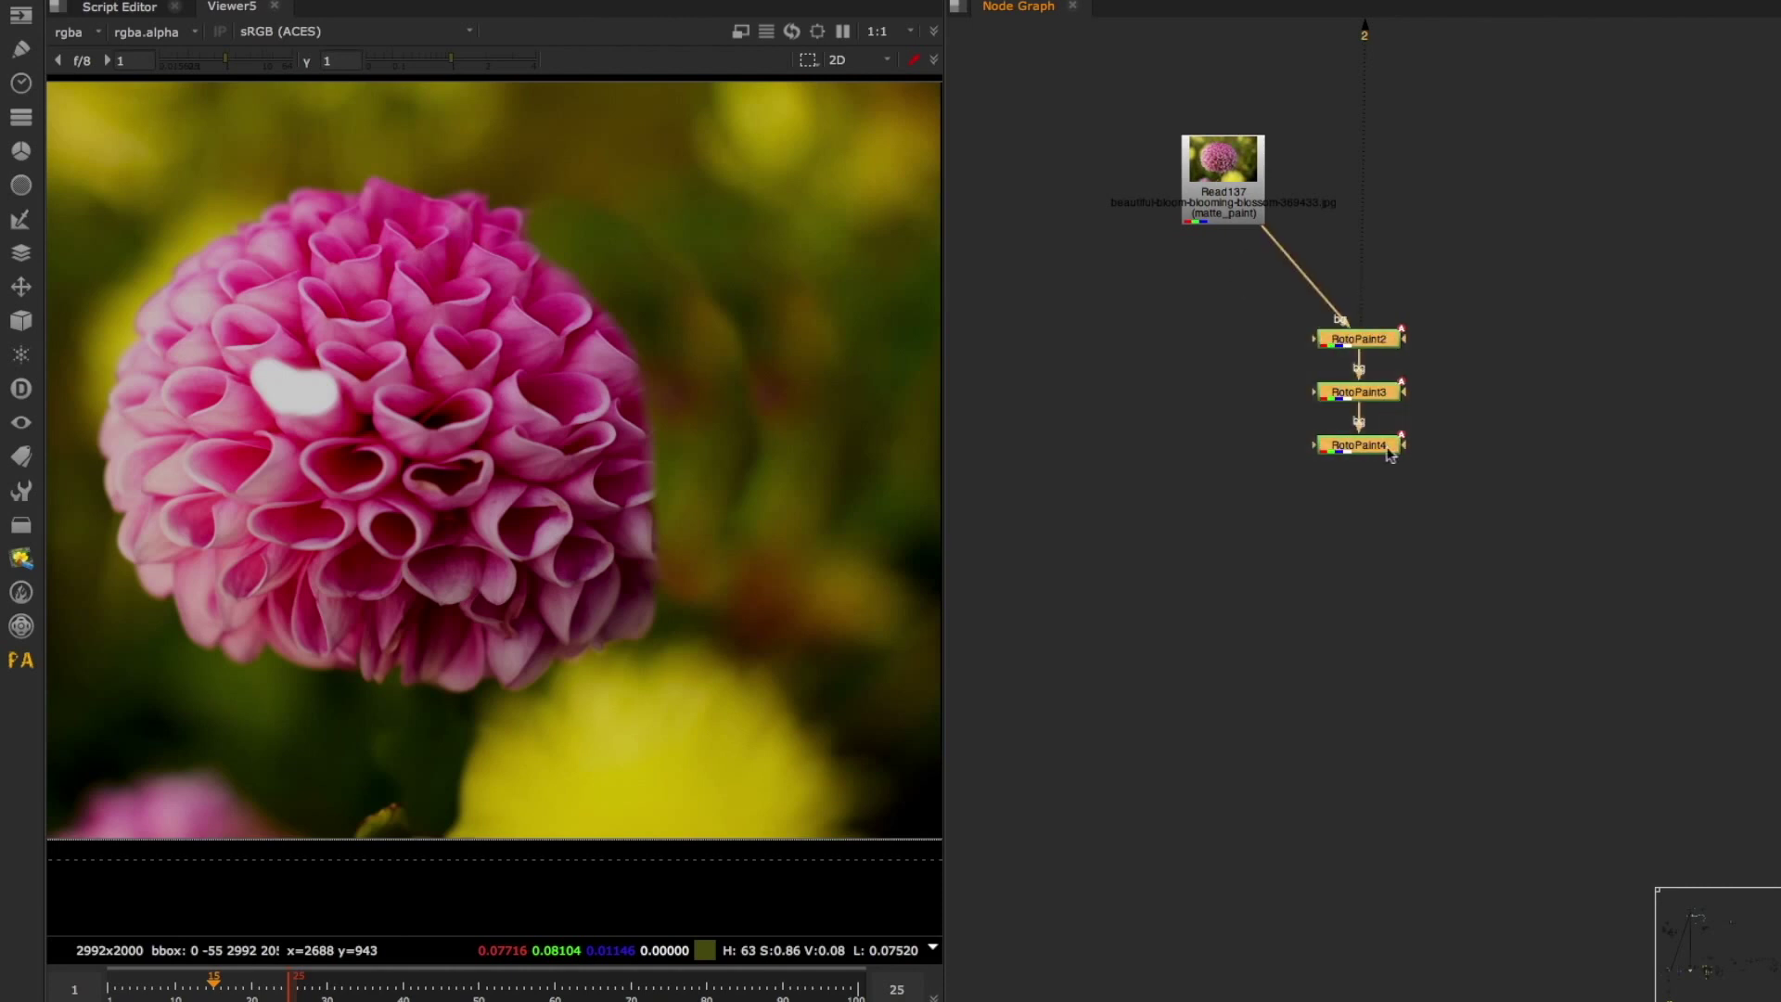
{"action": "left_click_drag", "start_coordinate": [1379, 445], "coordinate": [1328, 464]}
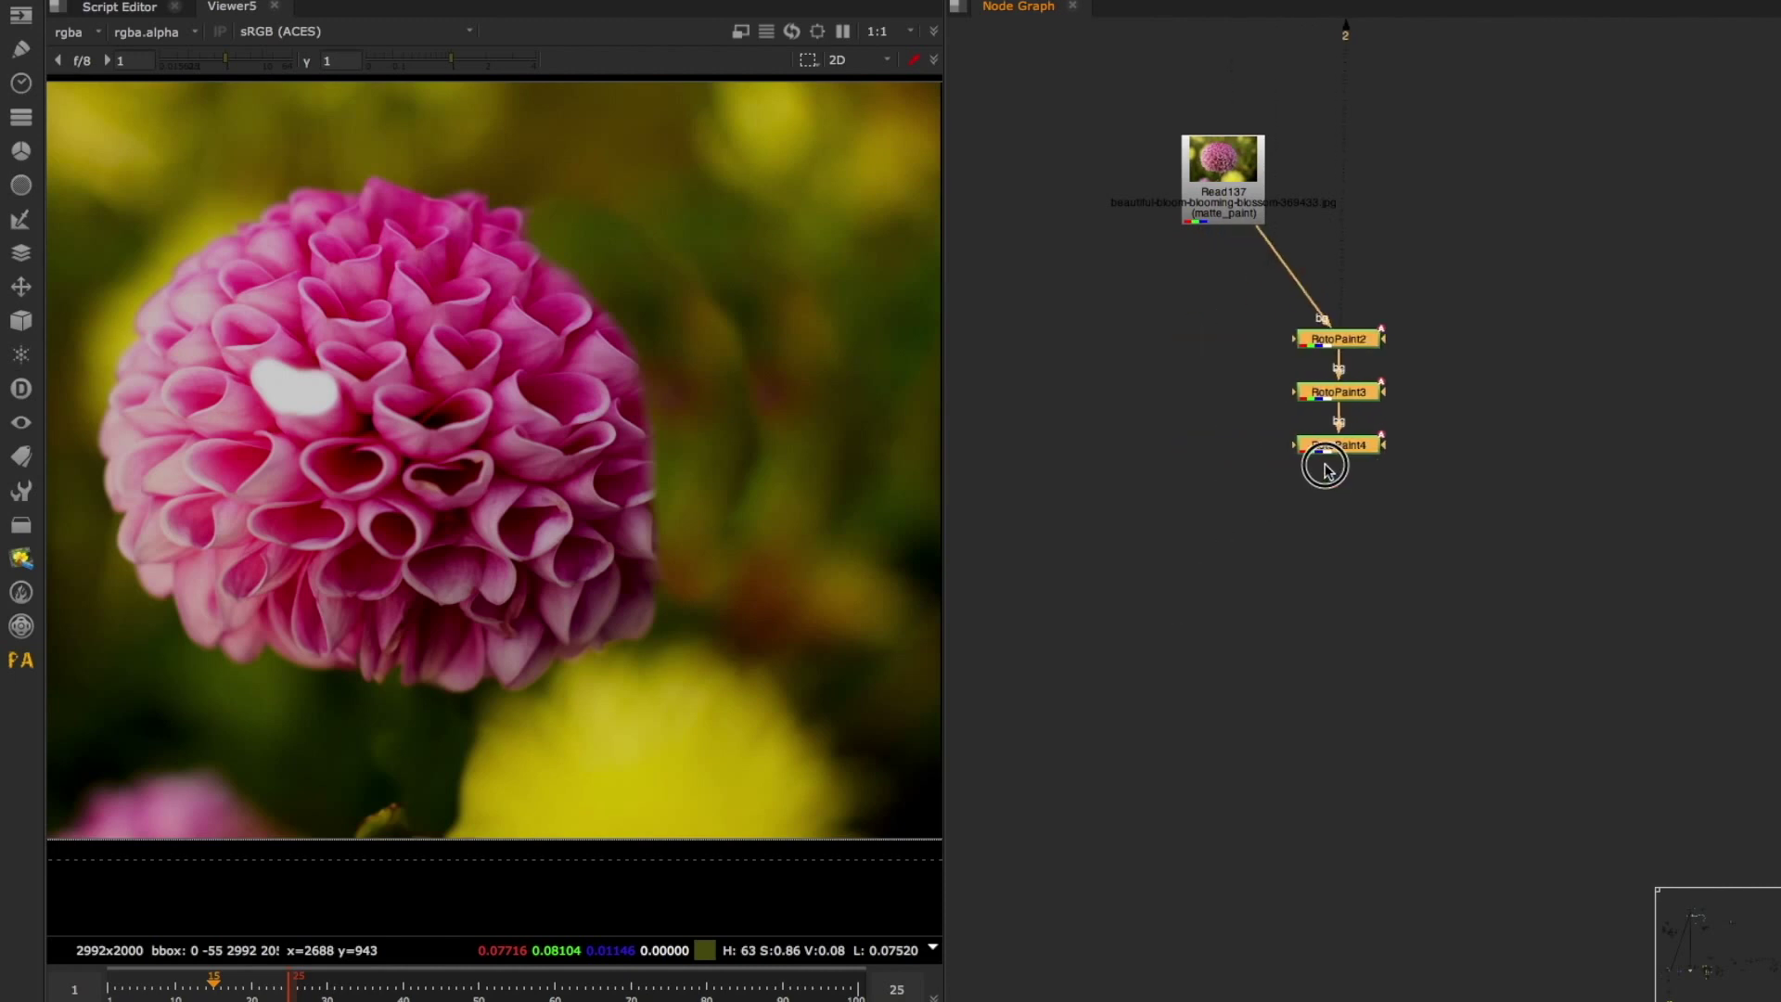
{"action": "middle_click_drag", "start_coordinate": [1260, 480], "coordinate": [1178, 474]}
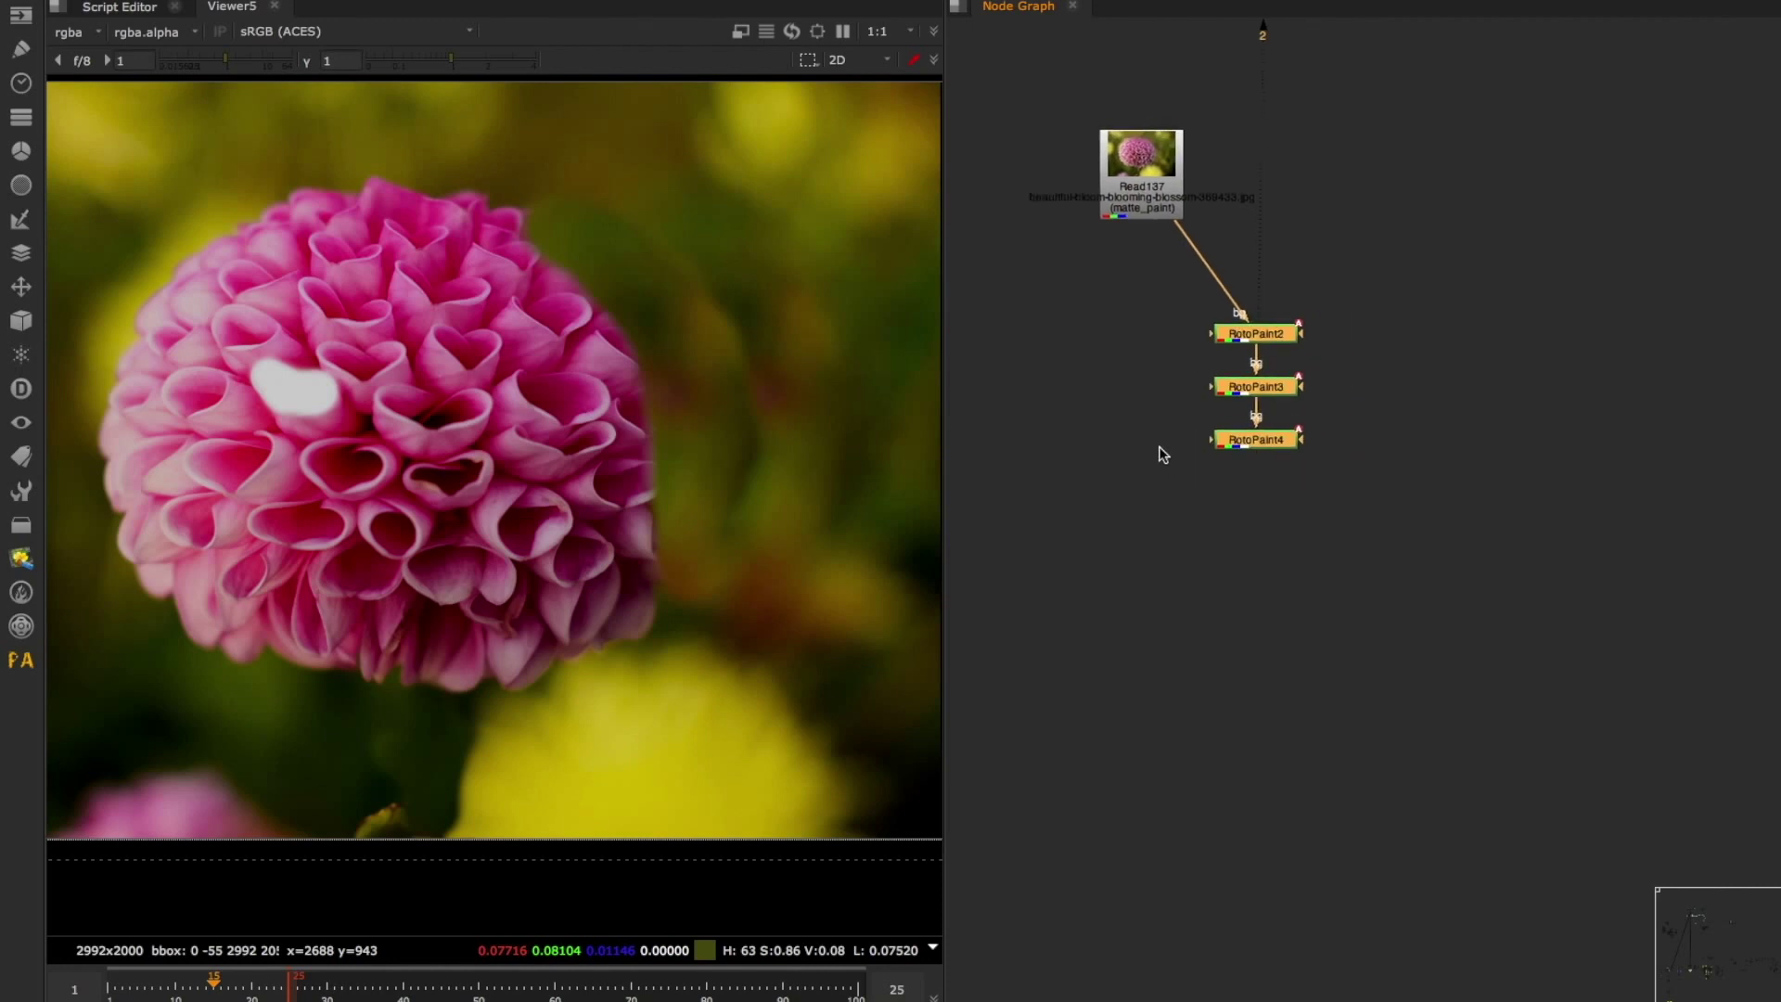
Merge the last RotoPaint node as A with the original Read as B, using the minus operation
{"action": "left_click", "coordinate": [1160, 446]}
{"action": "key", "text": "m"}
{"action": "left_click_drag", "start_coordinate": [1149, 403], "coordinate": [1252, 440]}
{"action": "left_click", "coordinate": [657, 389]}
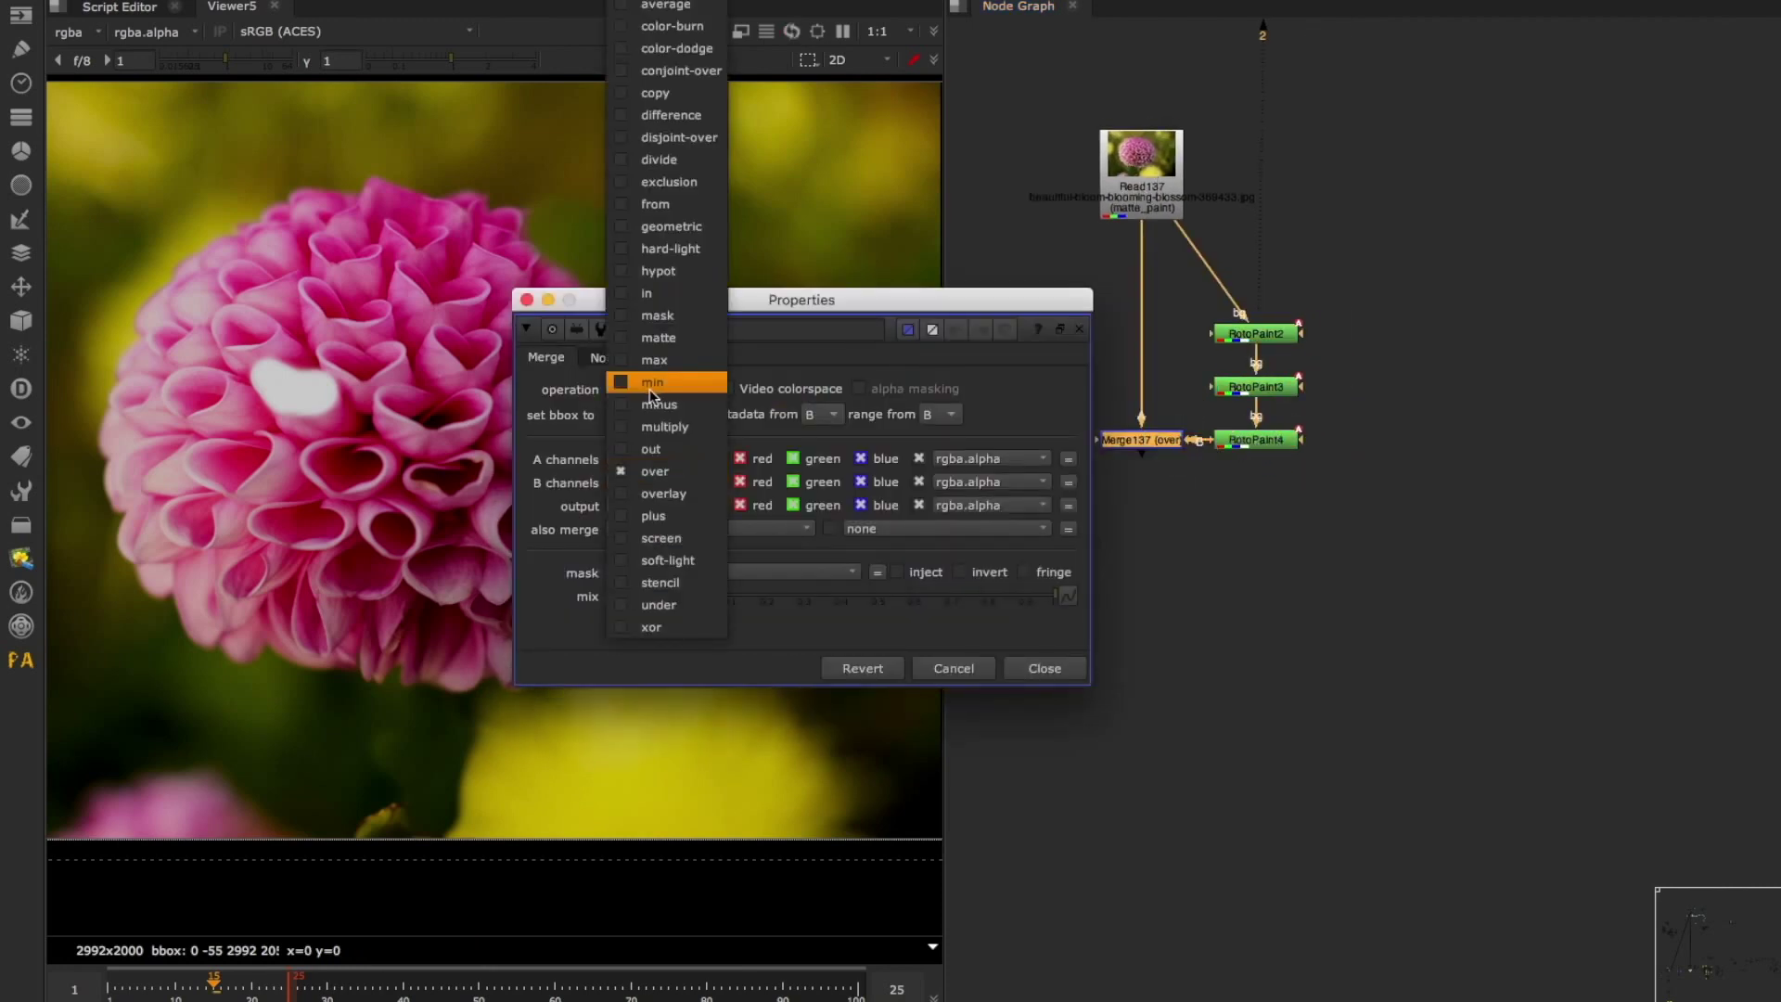
{"action": "left_click", "coordinate": [659, 406]}
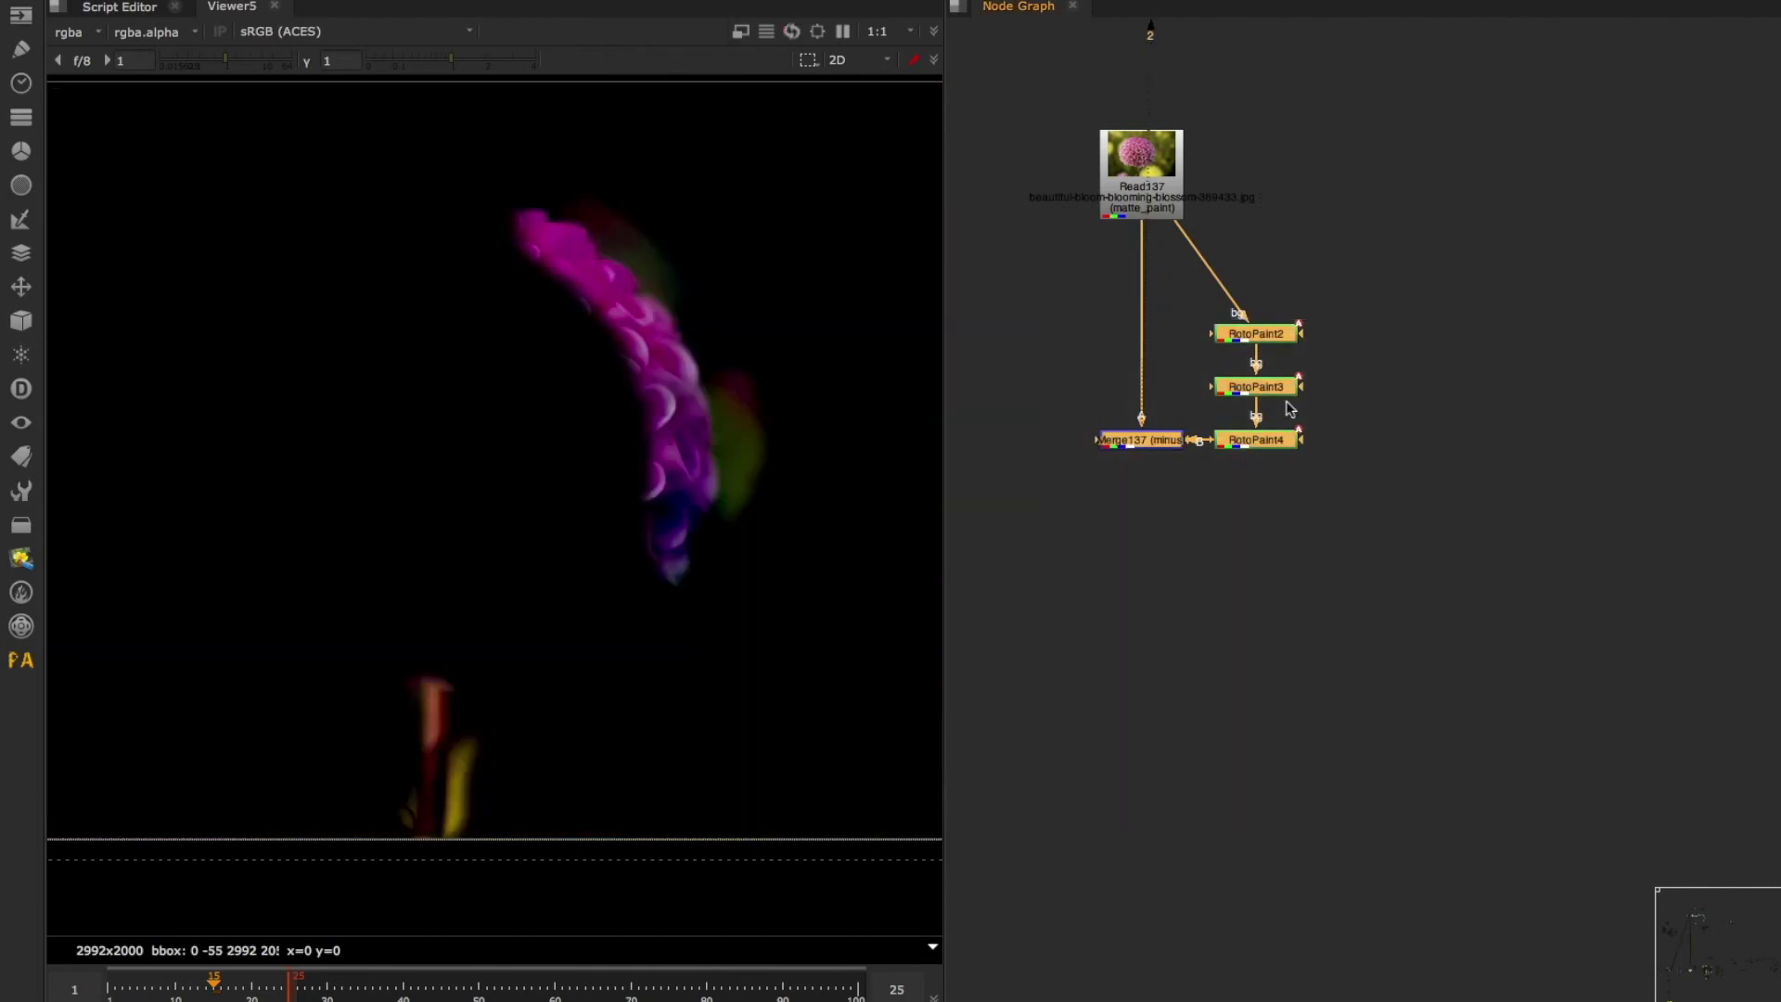
Route the Read's connections through two Dots and place the minus merge directly below the RotoPaint chain
{"action": "left_click_drag", "start_coordinate": [1366, 290], "coordinate": [1081, 545]}
{"action": "left_click_drag", "start_coordinate": [1252, 453], "coordinate": [1395, 519]}
{"action": "left_click_drag", "start_coordinate": [1372, 271], "coordinate": [1059, 503]}
{"action": "left_click_drag", "start_coordinate": [1215, 436], "coordinate": [1355, 488]}
{"action": "left_click_drag", "start_coordinate": [1215, 348], "coordinate": [1147, 330], "text": "ctrl"}
{"action": "left_click_drag", "start_coordinate": [1268, 360], "coordinate": [1390, 341], "text": "ctrl"}
{"action": "left_click_drag", "start_coordinate": [1303, 490], "coordinate": [1388, 577]}
{"action": "left_click", "coordinate": [1268, 609]}
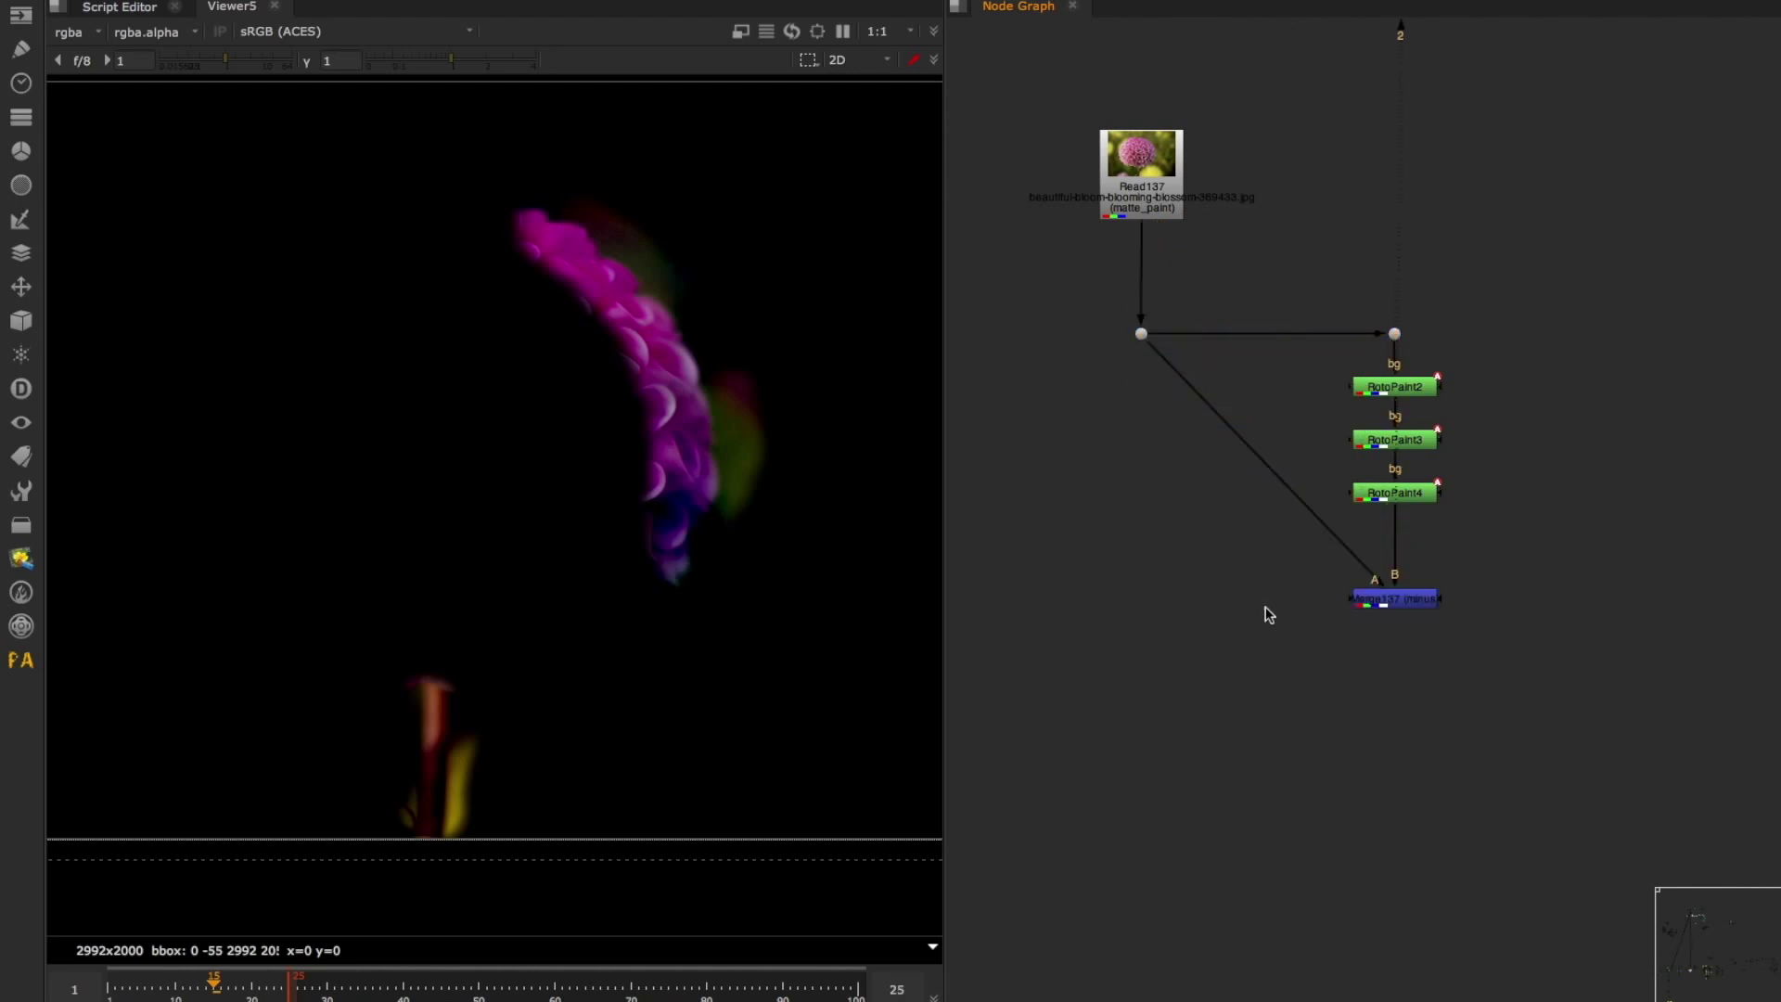
Add a plus Merge below the Read's Dot, with the original plate as B and the minus merge as A
{"action": "key", "text": "m"}
{"action": "mouse_move", "coordinate": [1247, 580]}
{"action": "left_mouse_down"}
{"action": "mouse_move", "coordinate": [1399, 603]}
{"action": "mouse_move", "coordinate": [1219, 598]}
{"action": "left_mouse_up"}
{"action": "left_click_drag", "start_coordinate": [1212, 560], "coordinate": [1139, 335]}
{"action": "left_click", "coordinate": [770, 551]}
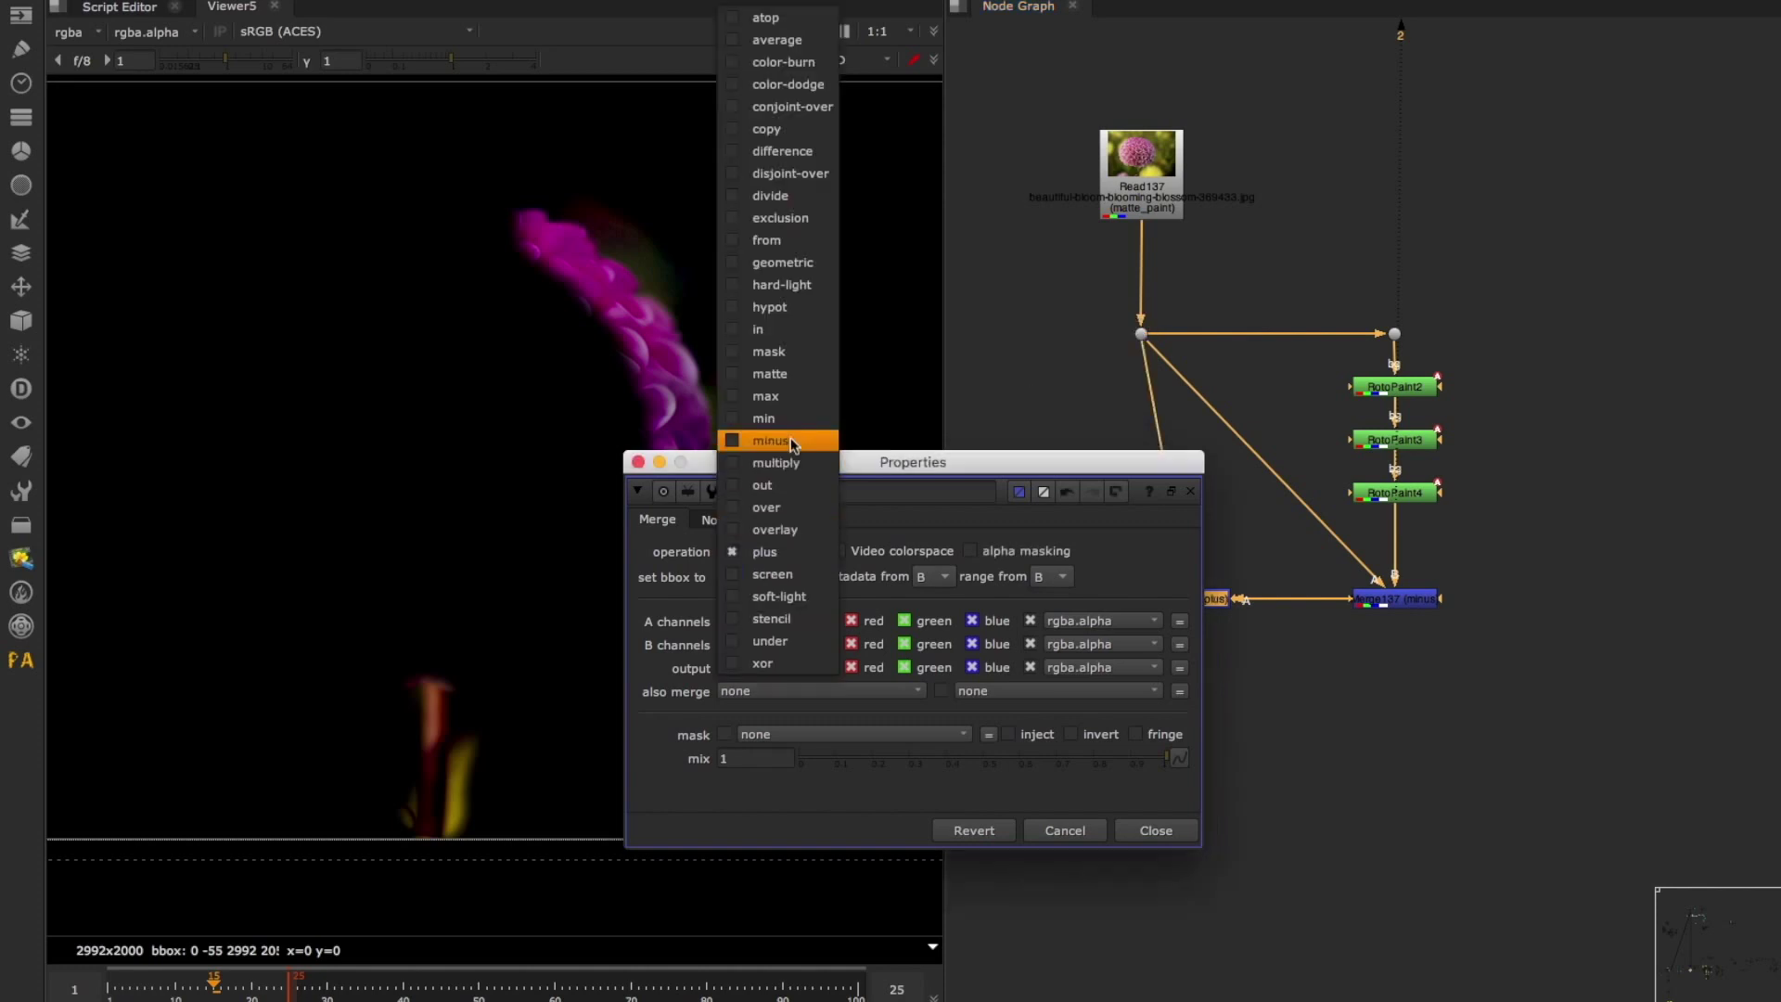
{"action": "left_click", "coordinate": [800, 552]}
{"action": "left_click", "coordinate": [1156, 830]}
{"action": "left_click_drag", "start_coordinate": [1183, 604], "coordinate": [1150, 605]}
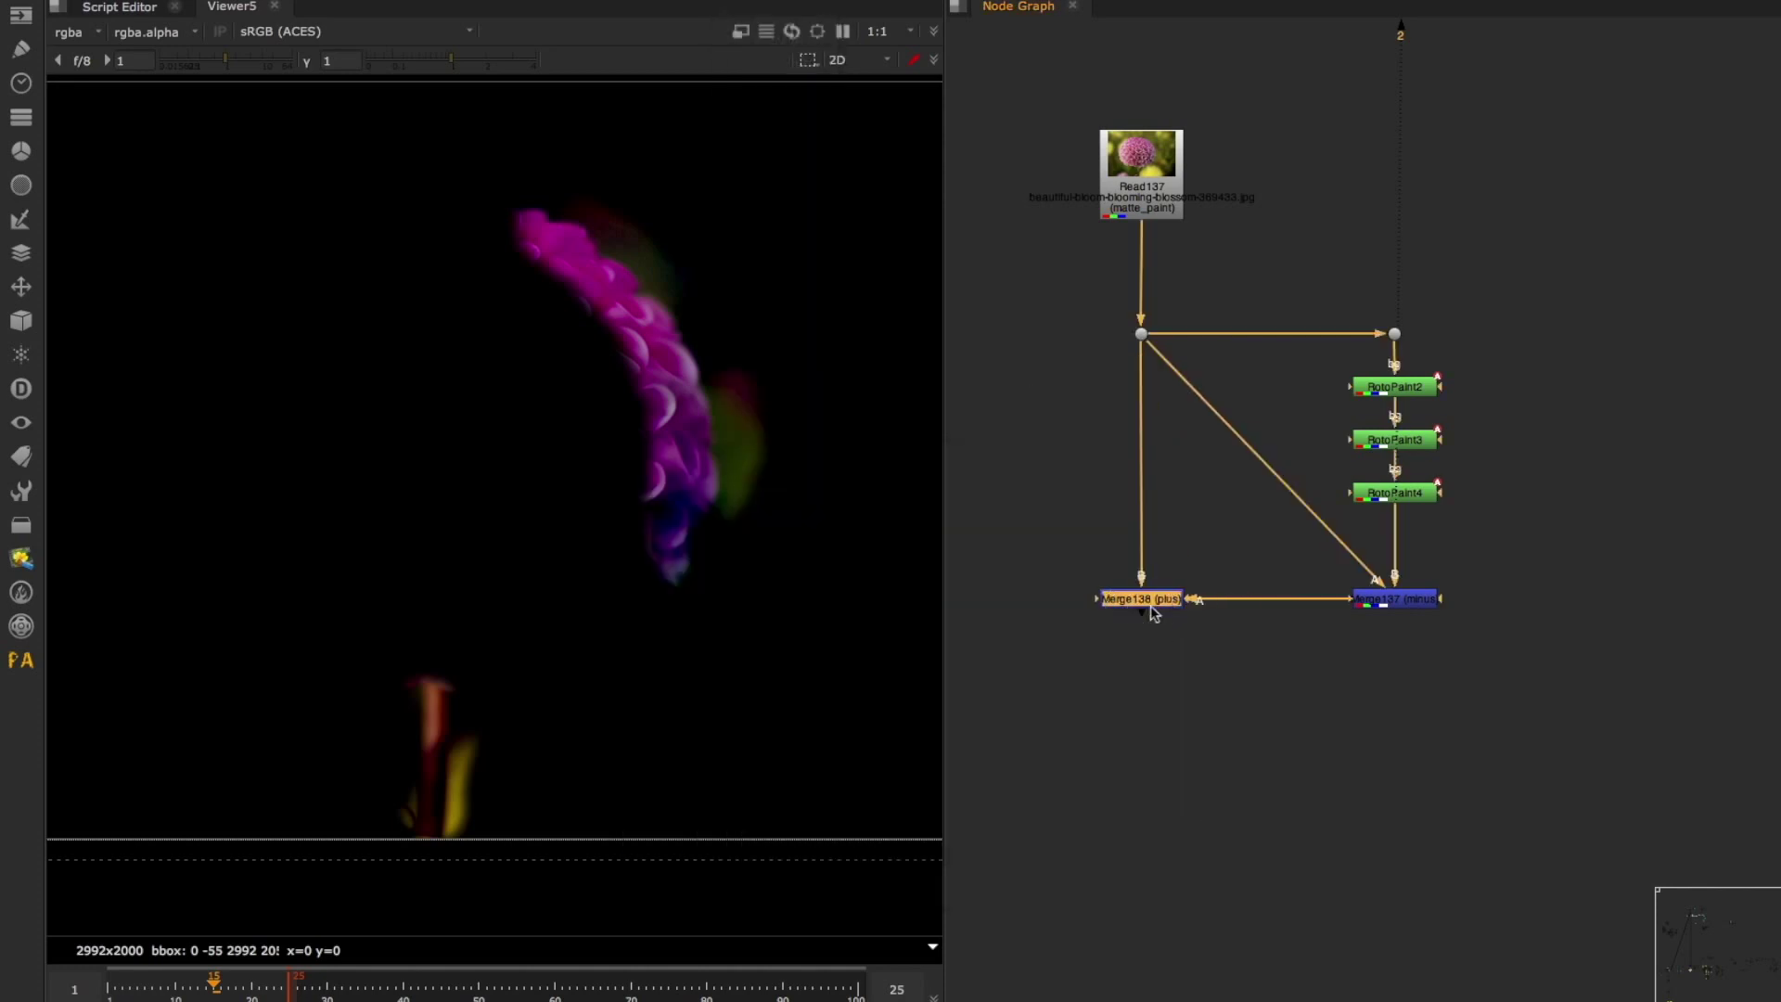
Swap the minus merge's A and B inputs so the paint chain feeds A, and view the plus merge's output
{"action": "left_click", "coordinate": [1393, 599]}
{"action": "key", "text": "2"}
{"action": "double_click", "coordinate": [1408, 602]}
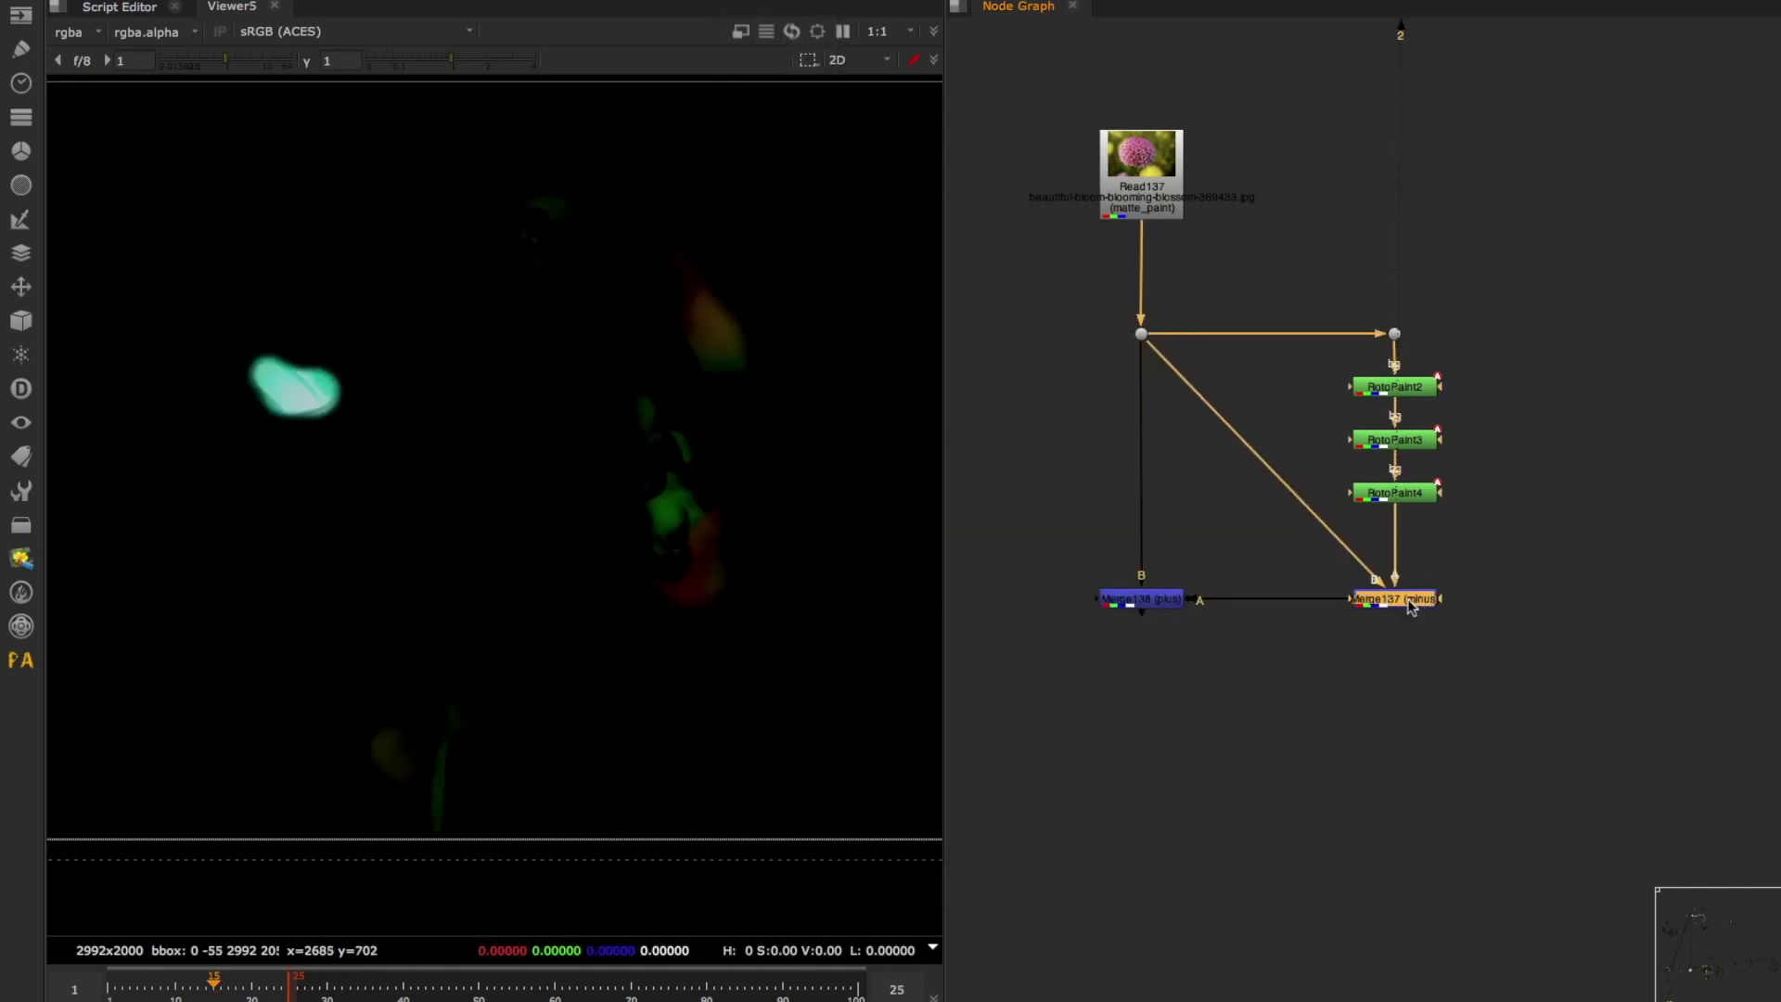
{"action": "left_click", "coordinate": [1043, 668]}
{"action": "left_click_drag", "start_coordinate": [1571, 246], "coordinate": [1052, 542]}
{"action": "key", "text": "2"}
{"action": "left_click", "coordinate": [1422, 601]}
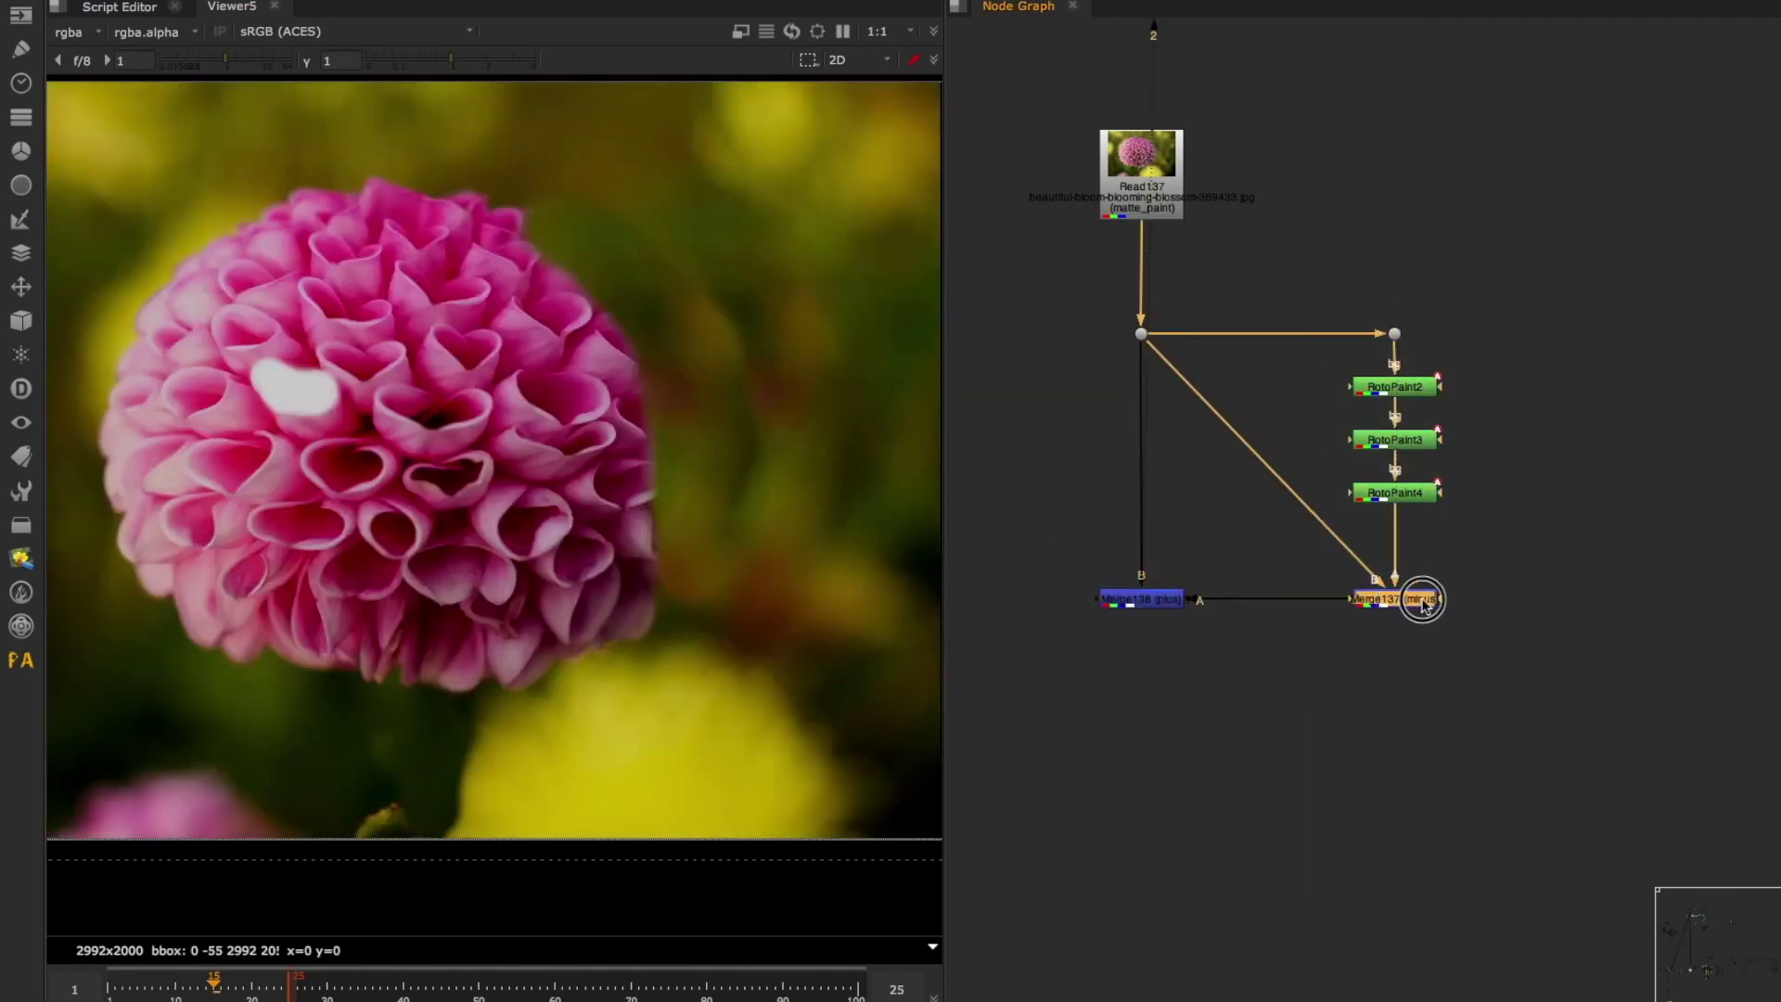
{"action": "middle_click_drag", "start_coordinate": [1281, 674], "coordinate": [1362, 675]}
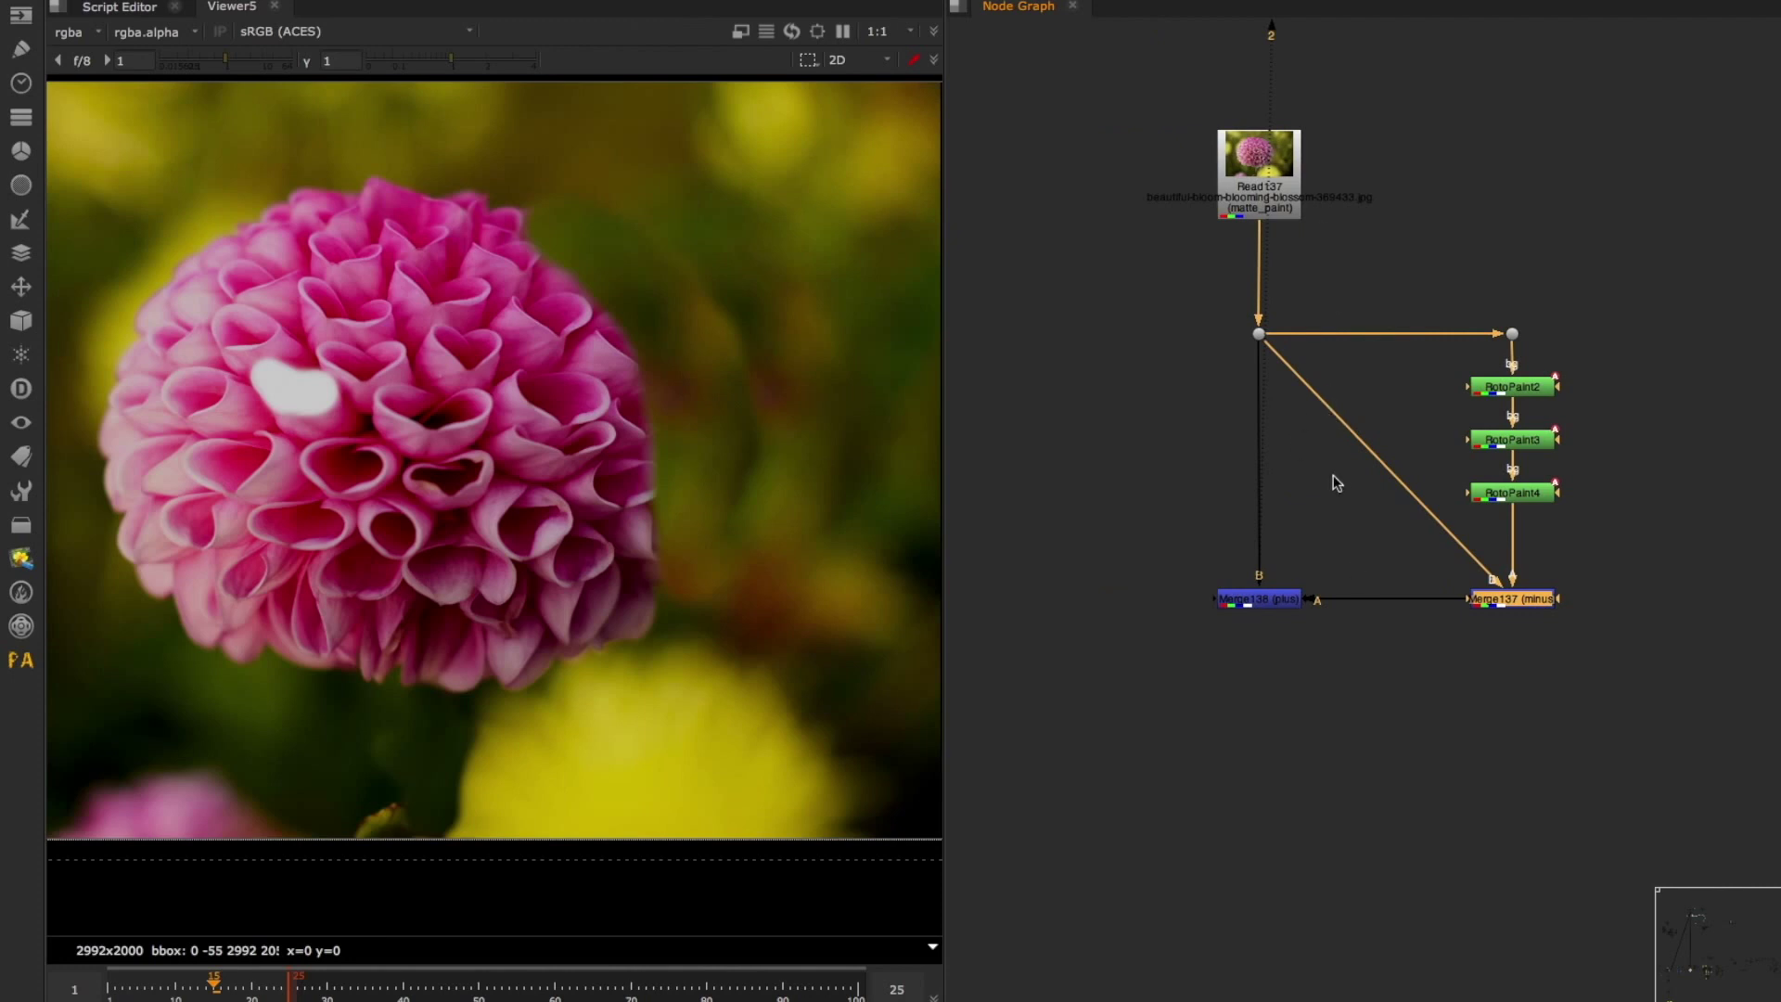
{"action": "middle_click_drag", "start_coordinate": [1333, 477], "coordinate": [1267, 412]}
{"action": "left_click_drag", "start_coordinate": [1577, 303], "coordinate": [1339, 497]}
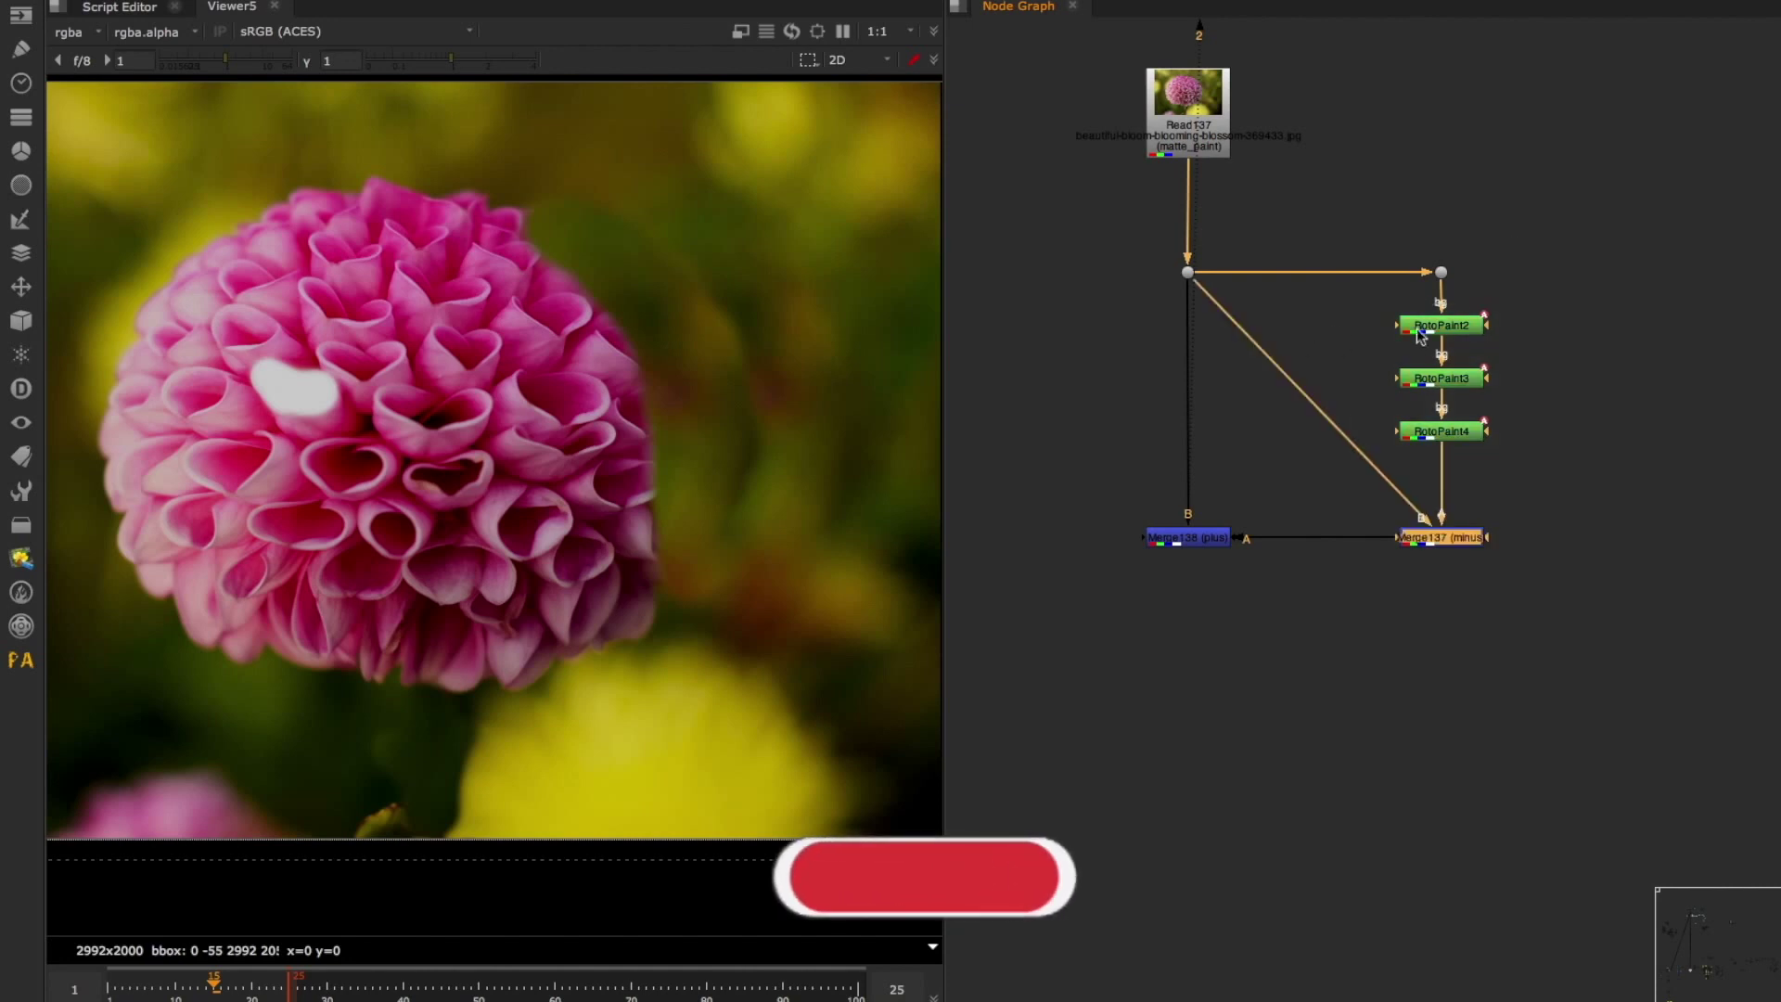
{"action": "left_click_drag", "start_coordinate": [1578, 303], "coordinate": [1344, 498]}
{"action": "left_click_drag", "start_coordinate": [1578, 303], "coordinate": [1410, 465]}
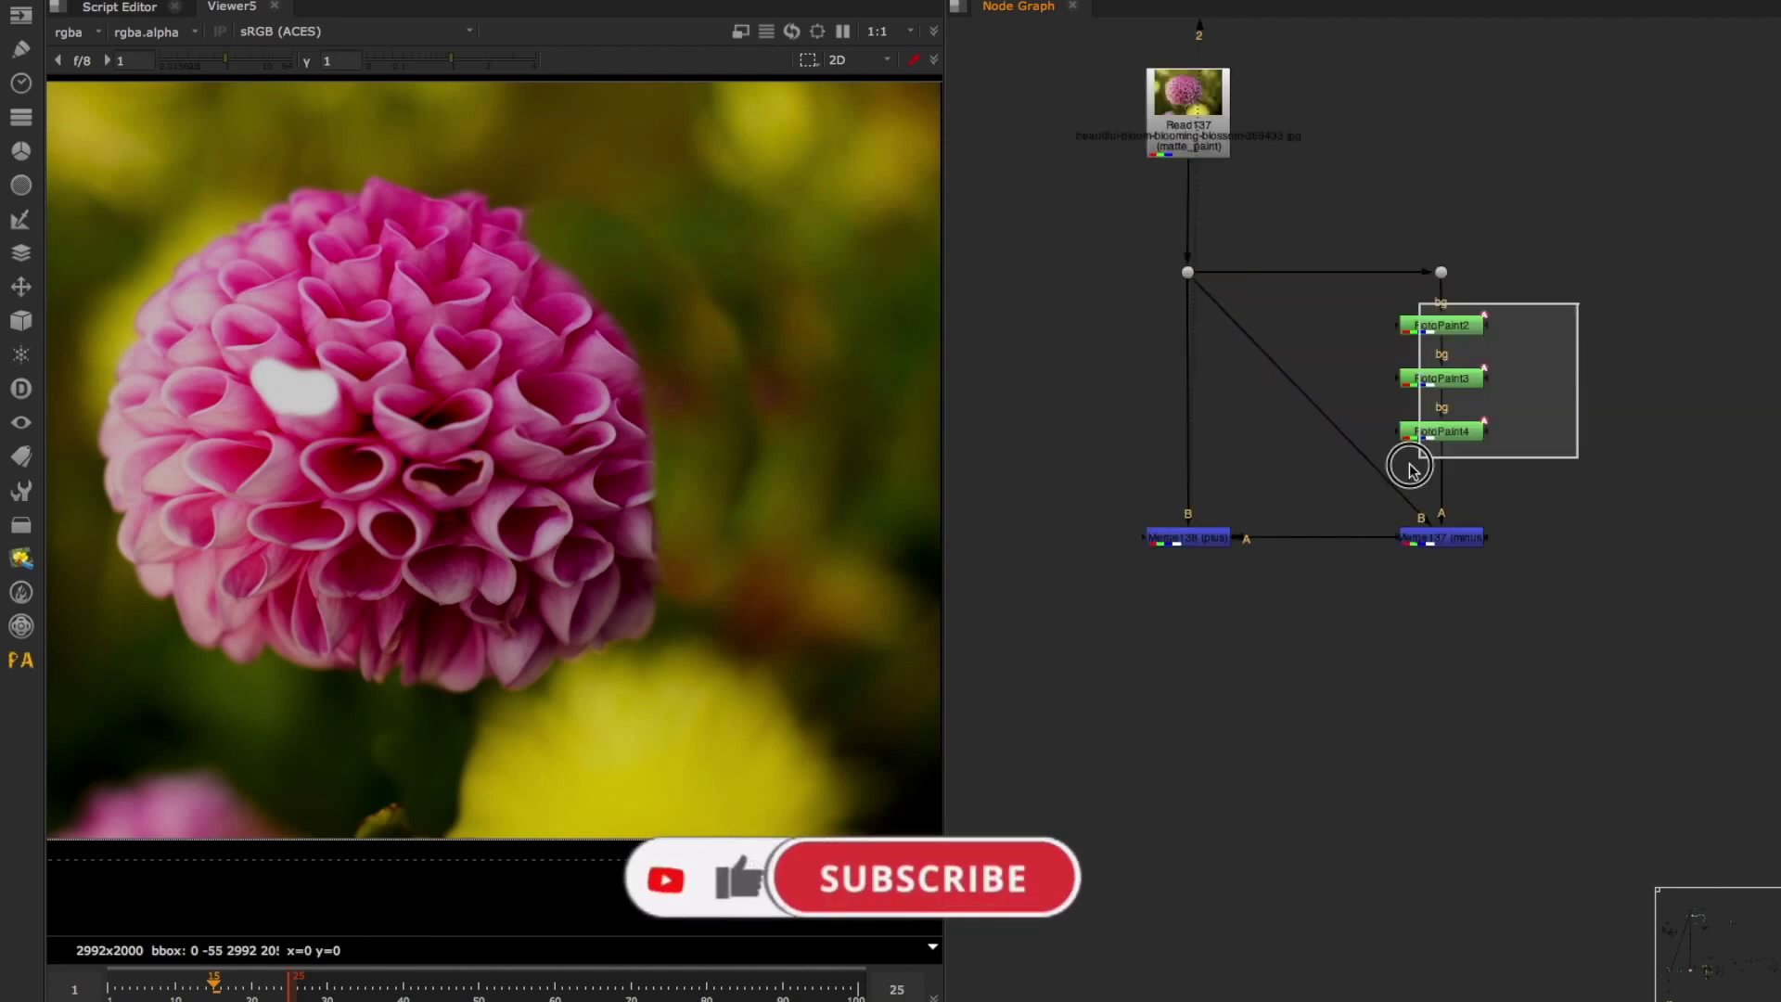
{"action": "left_click_drag", "start_coordinate": [1410, 465], "coordinate": [1343, 493]}
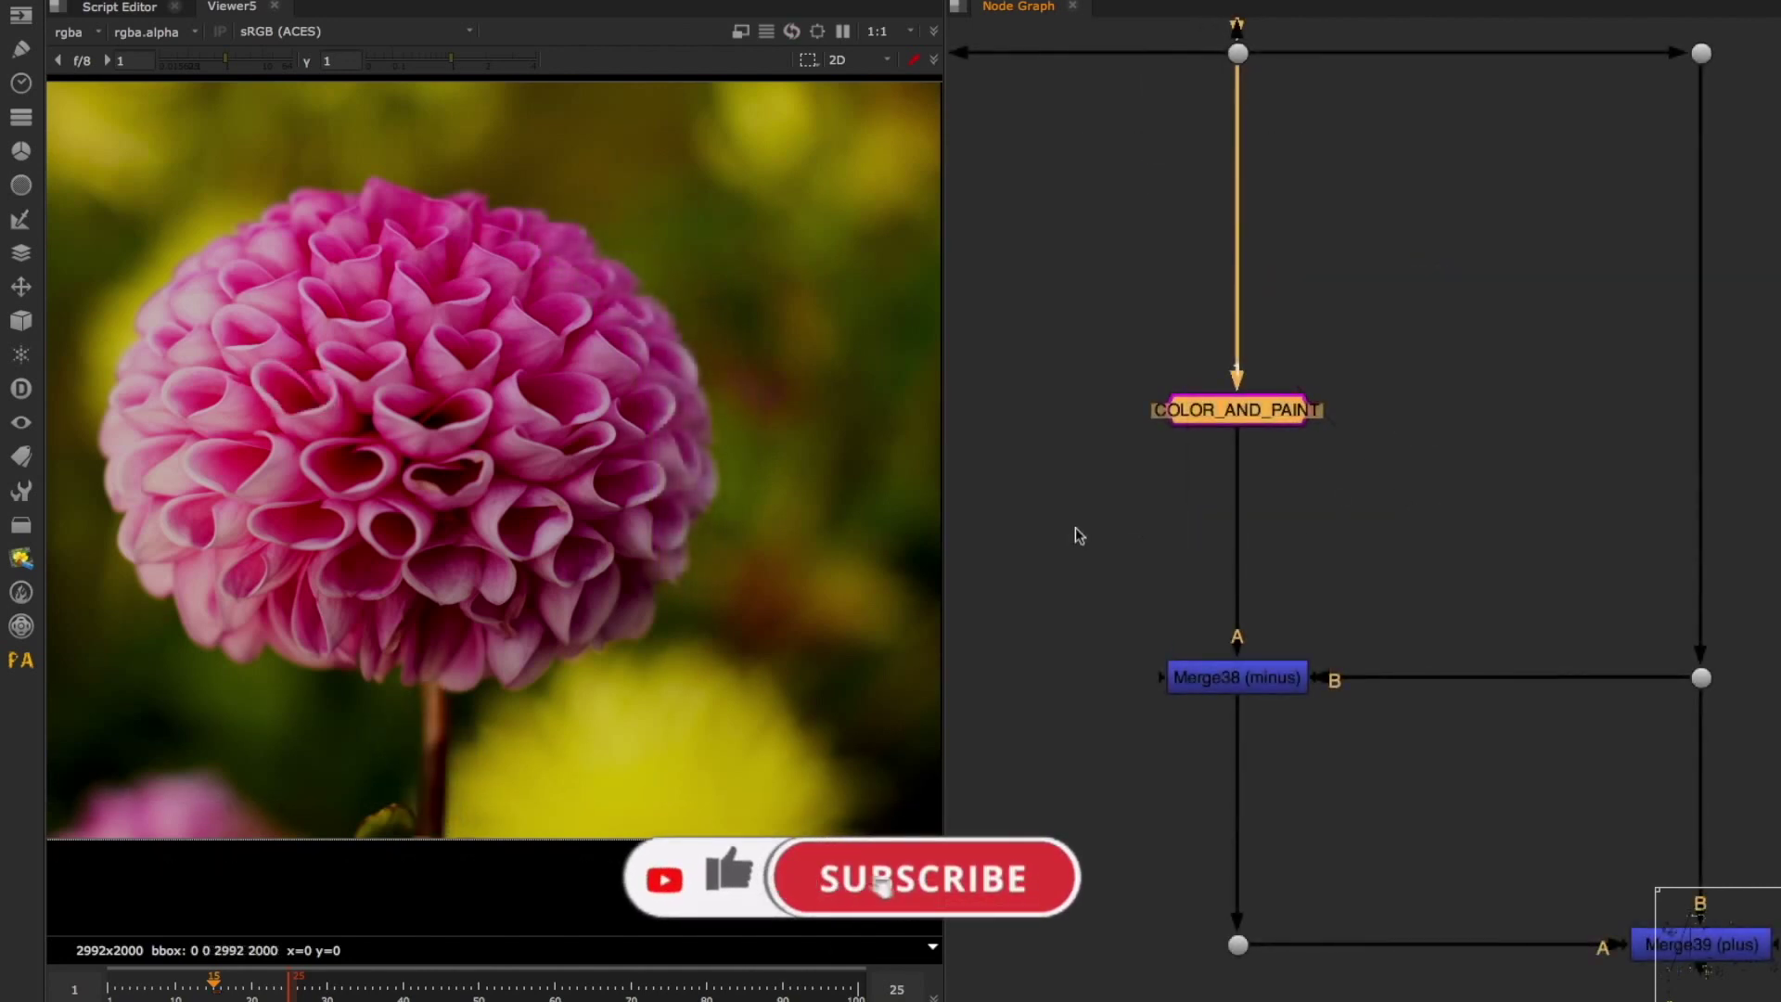
Examine the COLOR_AND_PAINT branch and the difference that its minus merge extracts from the original plate
{"action": "left_click", "coordinate": [1144, 536]}
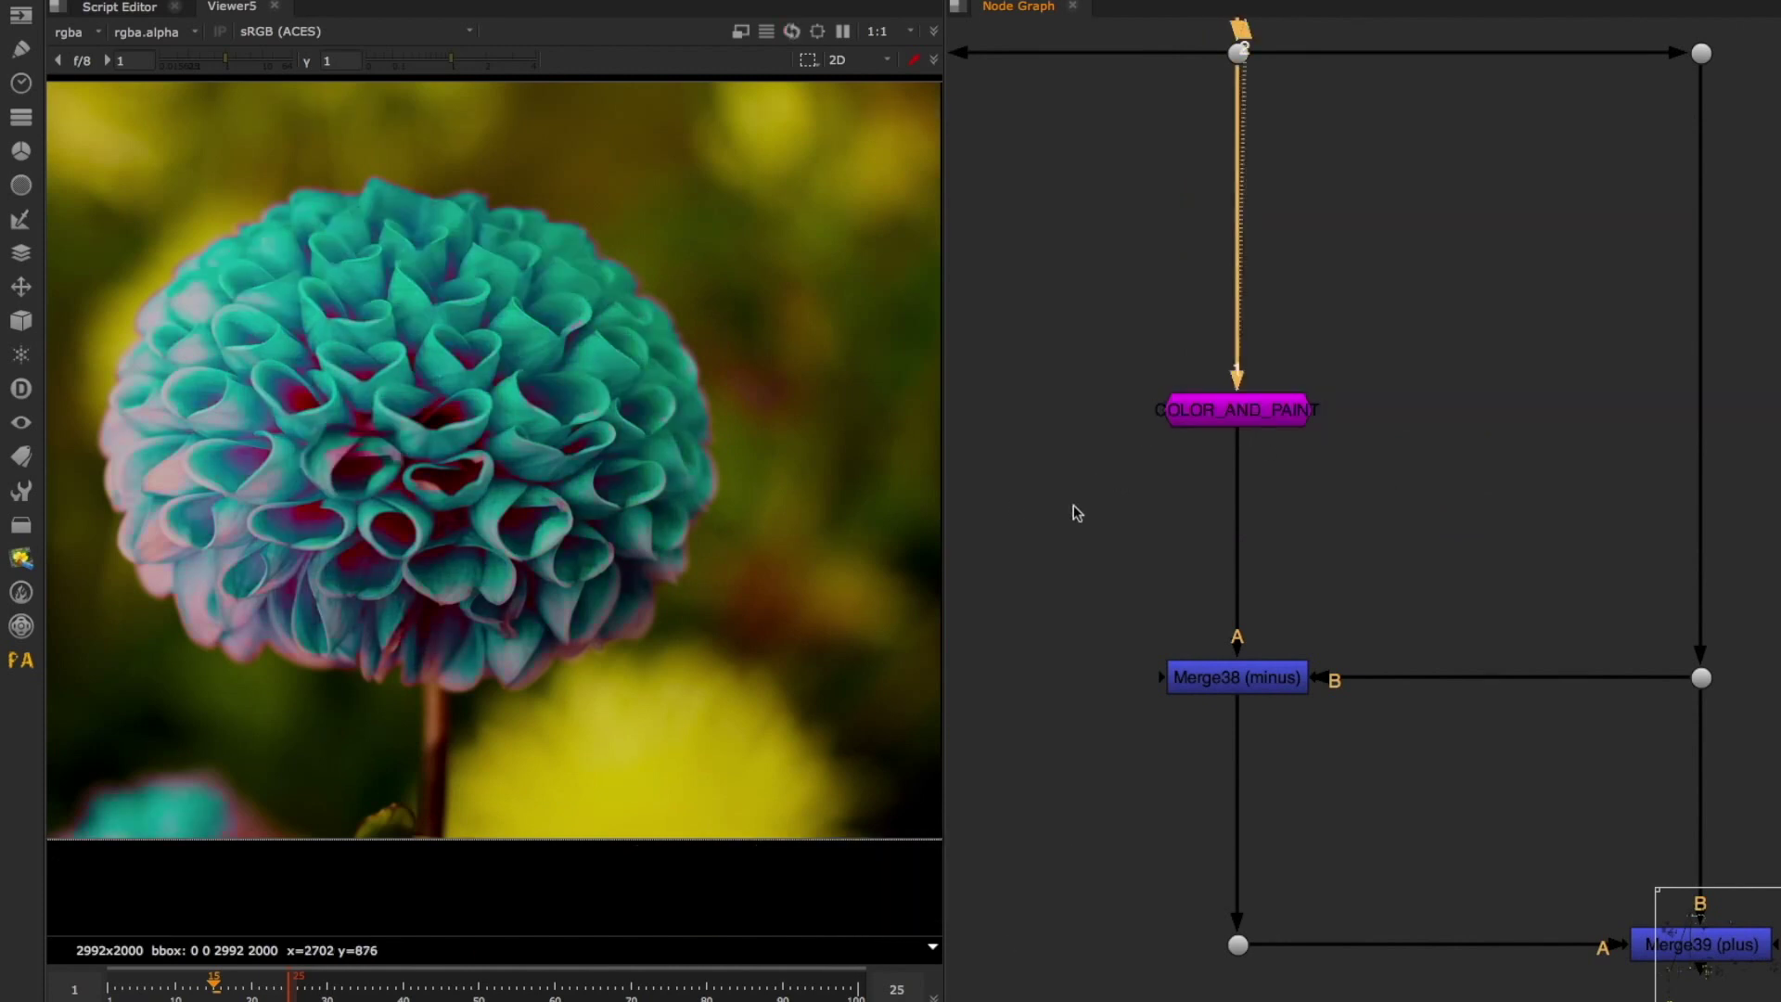
{"action": "middle_click_drag", "start_coordinate": [1164, 536], "coordinate": [1119, 509]}
{"action": "middle_click_drag", "start_coordinate": [1290, 506], "coordinate": [1227, 518]}
{"action": "left_click_drag", "start_coordinate": [1273, 537], "coordinate": [1036, 744]}
{"action": "key", "text": "2"}
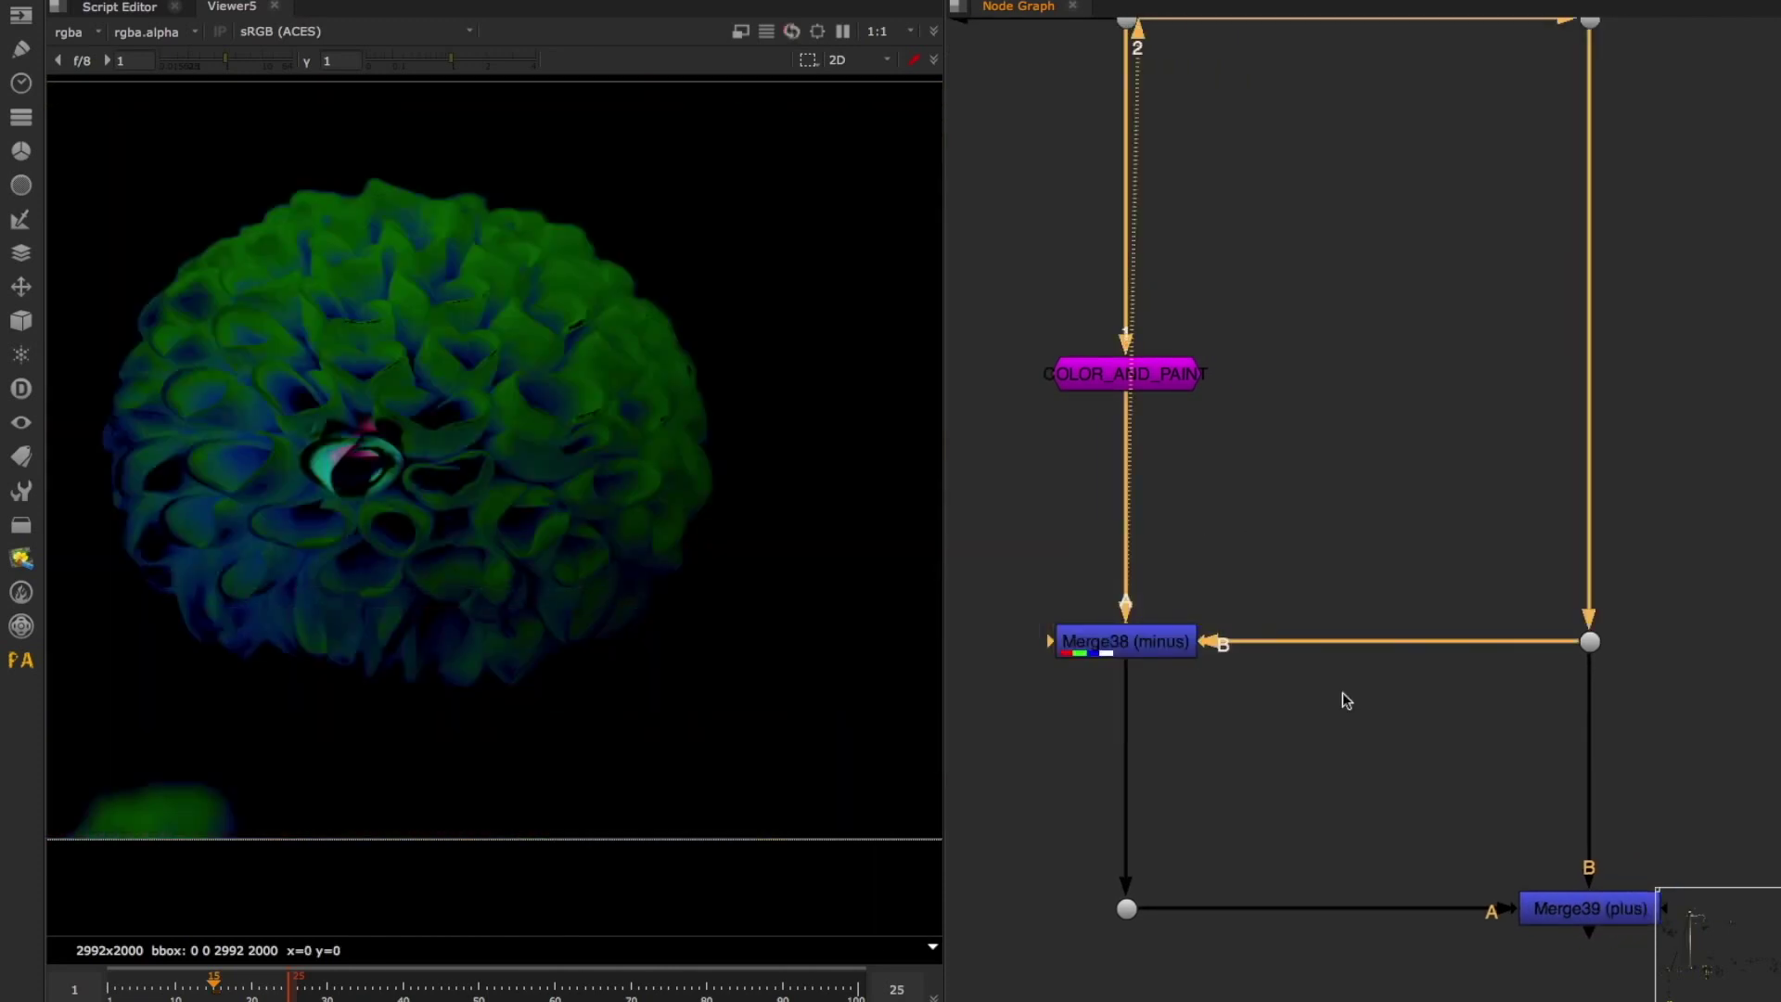
{"action": "middle_click_drag", "start_coordinate": [1414, 558], "coordinate": [1279, 588]}
{"action": "left_click_drag", "start_coordinate": [1279, 588], "coordinate": [1636, 750]}
{"action": "middle_click_drag", "start_coordinate": [1177, 807], "coordinate": [1314, 738]}
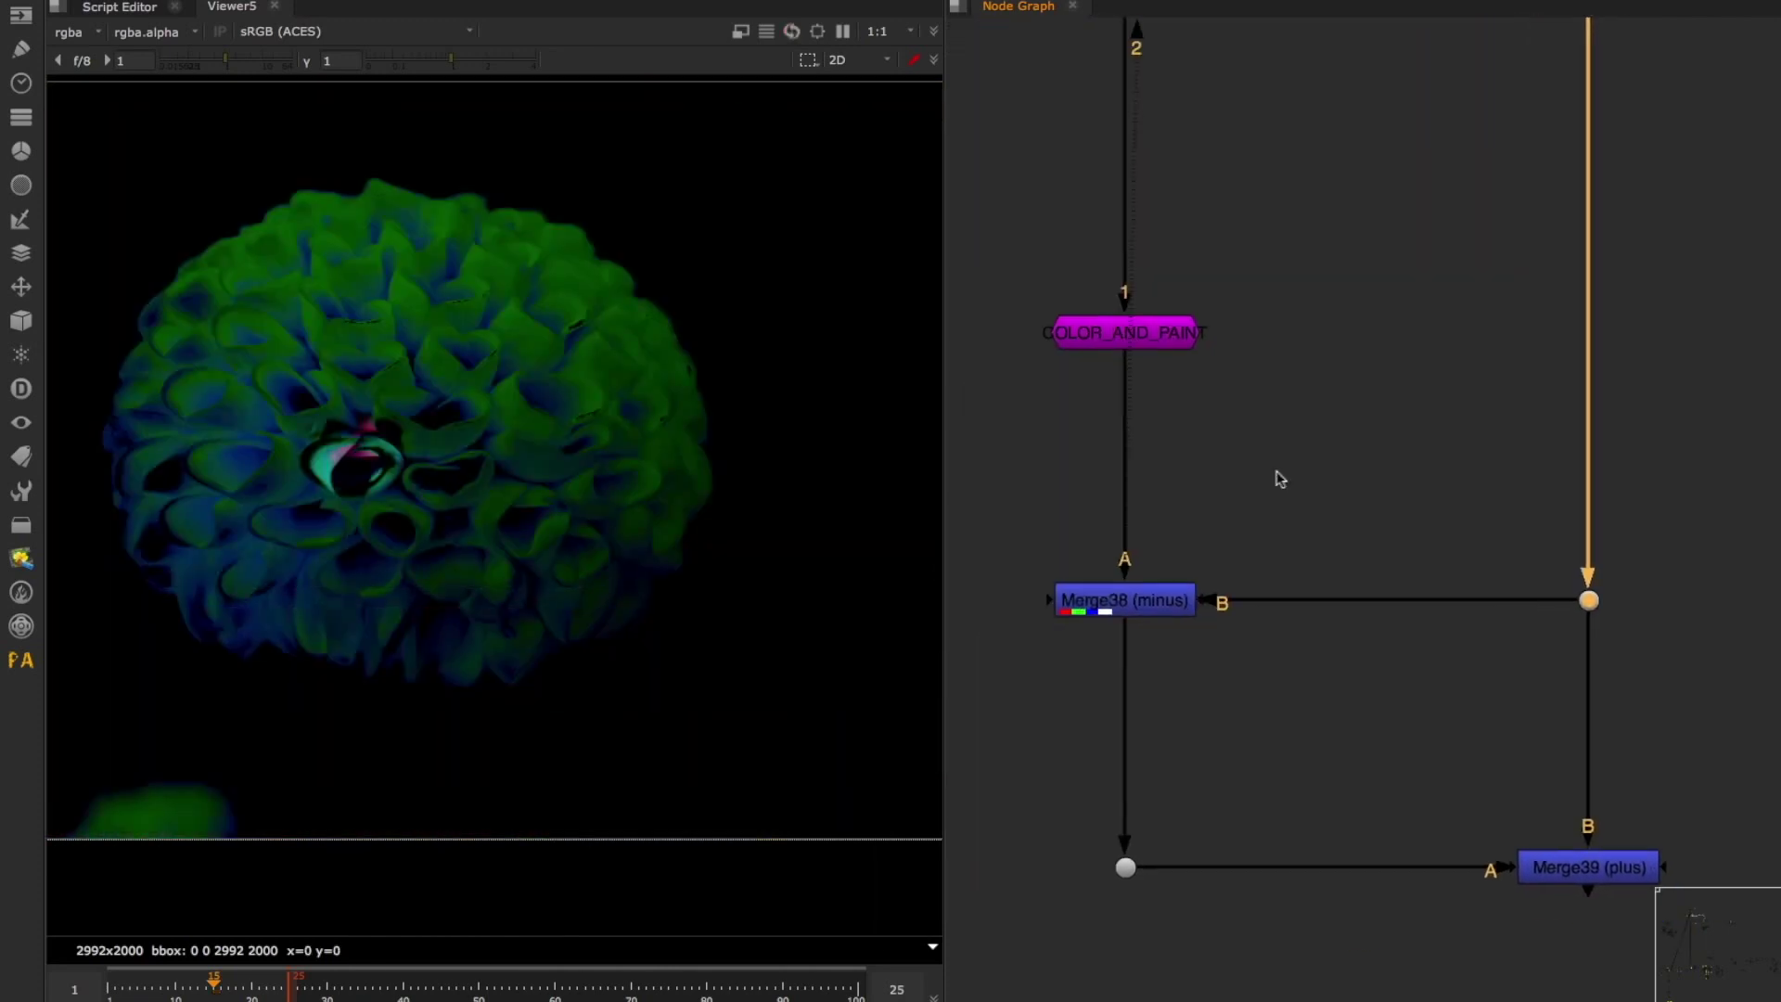
{"action": "left_click_drag", "start_coordinate": [1280, 394], "coordinate": [991, 714]}
{"action": "middle_click_drag", "start_coordinate": [1262, 769], "coordinate": [1207, 655]}
{"action": "left_click_drag", "start_coordinate": [1081, 479], "coordinate": [1083, 481]}
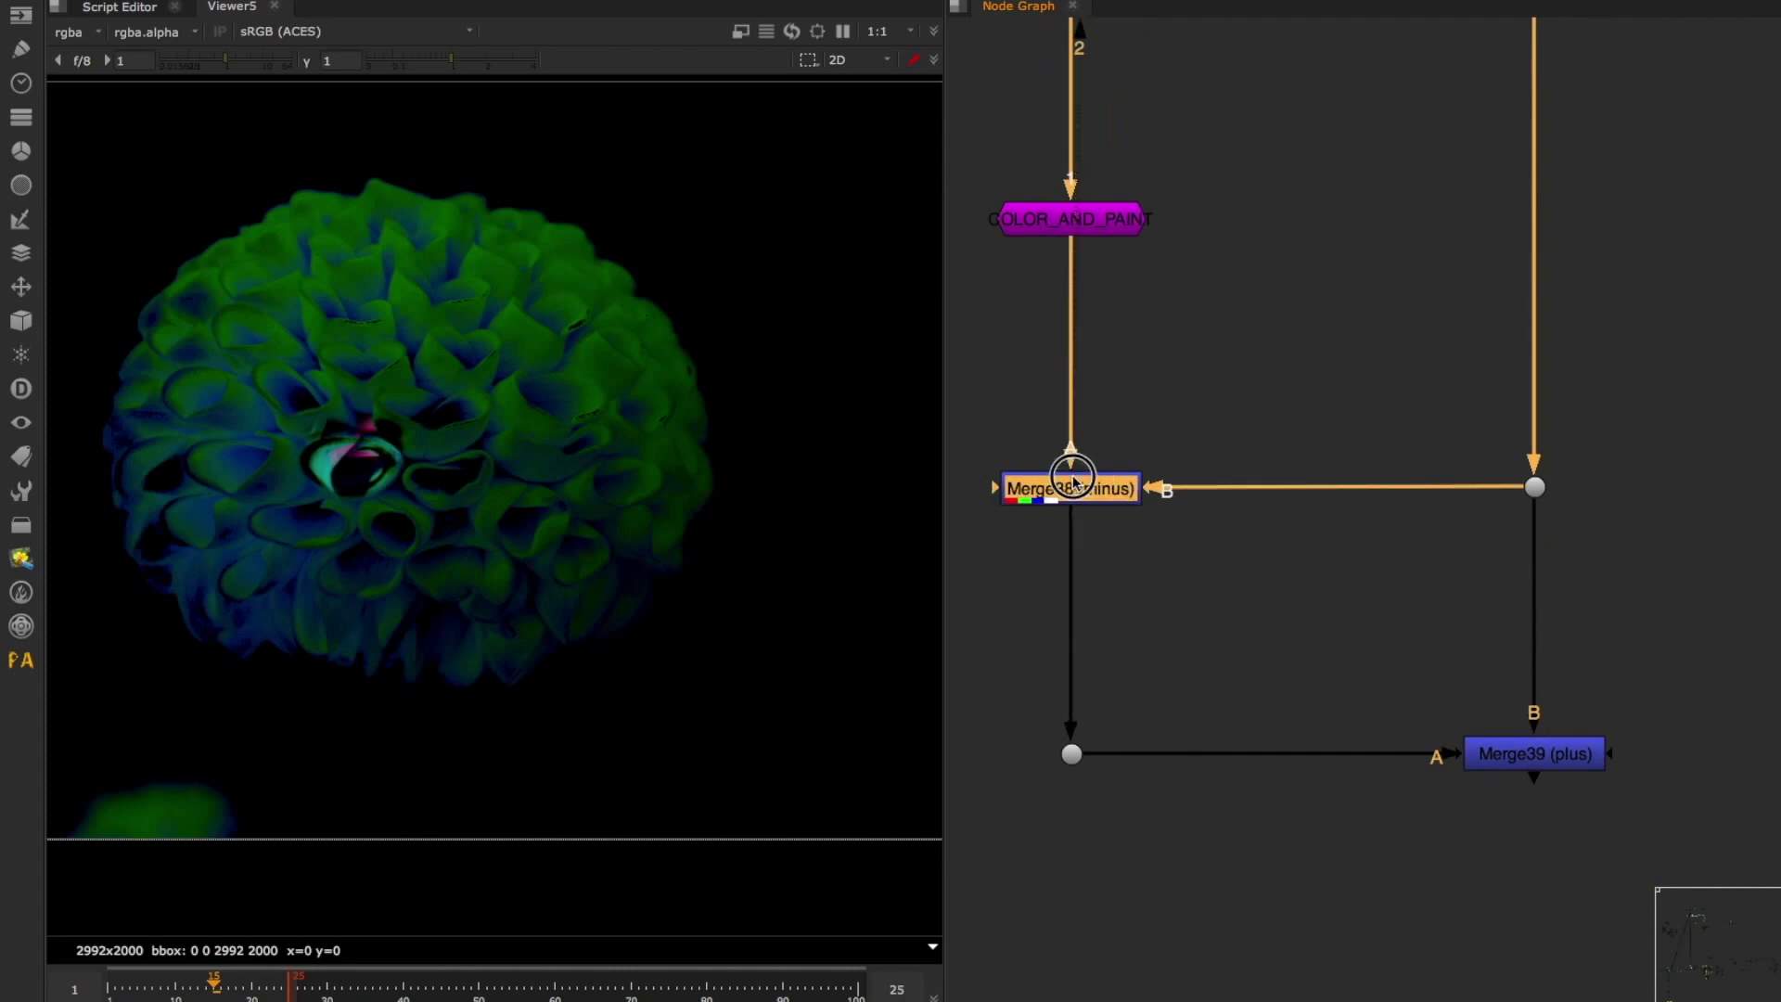
Compare the plus merge's output in the COLOR_AND_PAINT setup with the original flower plate
{"action": "middle_click_drag", "start_coordinate": [1226, 604], "coordinate": [1109, 477]}
{"action": "left_click_drag", "start_coordinate": [1140, 481], "coordinate": [1670, 777]}
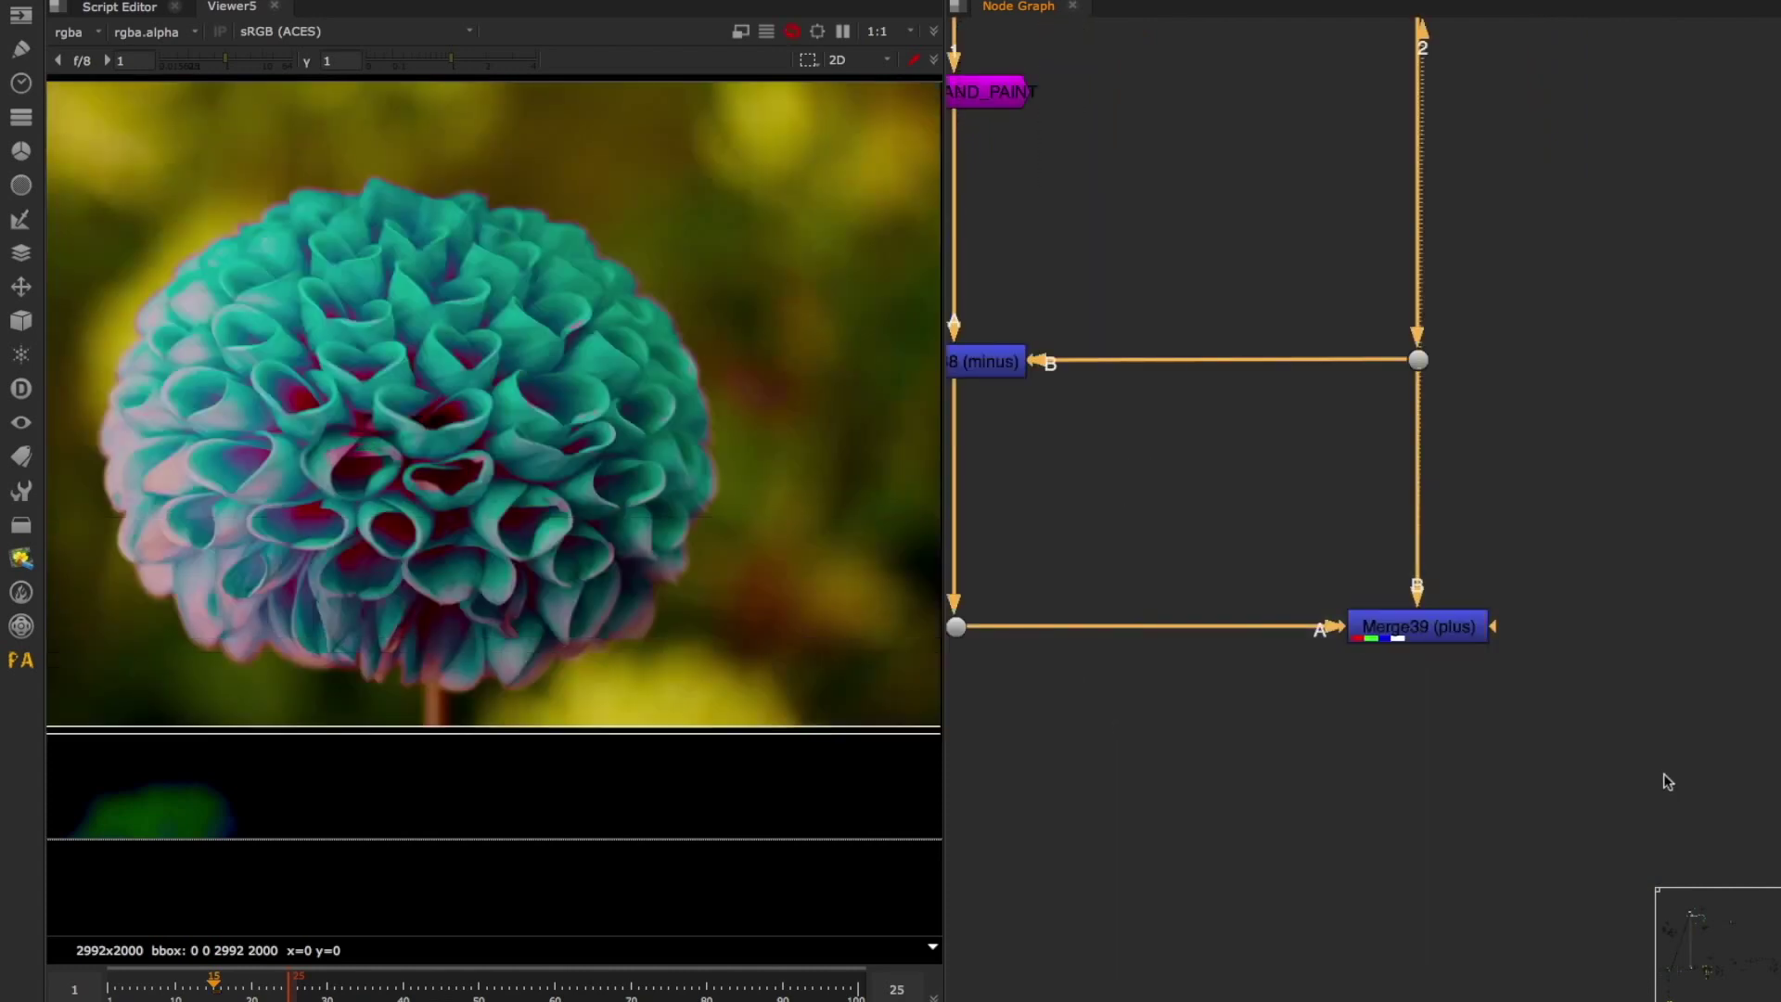
{"action": "left_click_drag", "start_coordinate": [1607, 313], "coordinate": [1299, 544]}
{"action": "key", "text": "2"}
{"action": "left_click_drag", "start_coordinate": [1566, 481], "coordinate": [1229, 786]}
{"action": "key", "text": "2"}
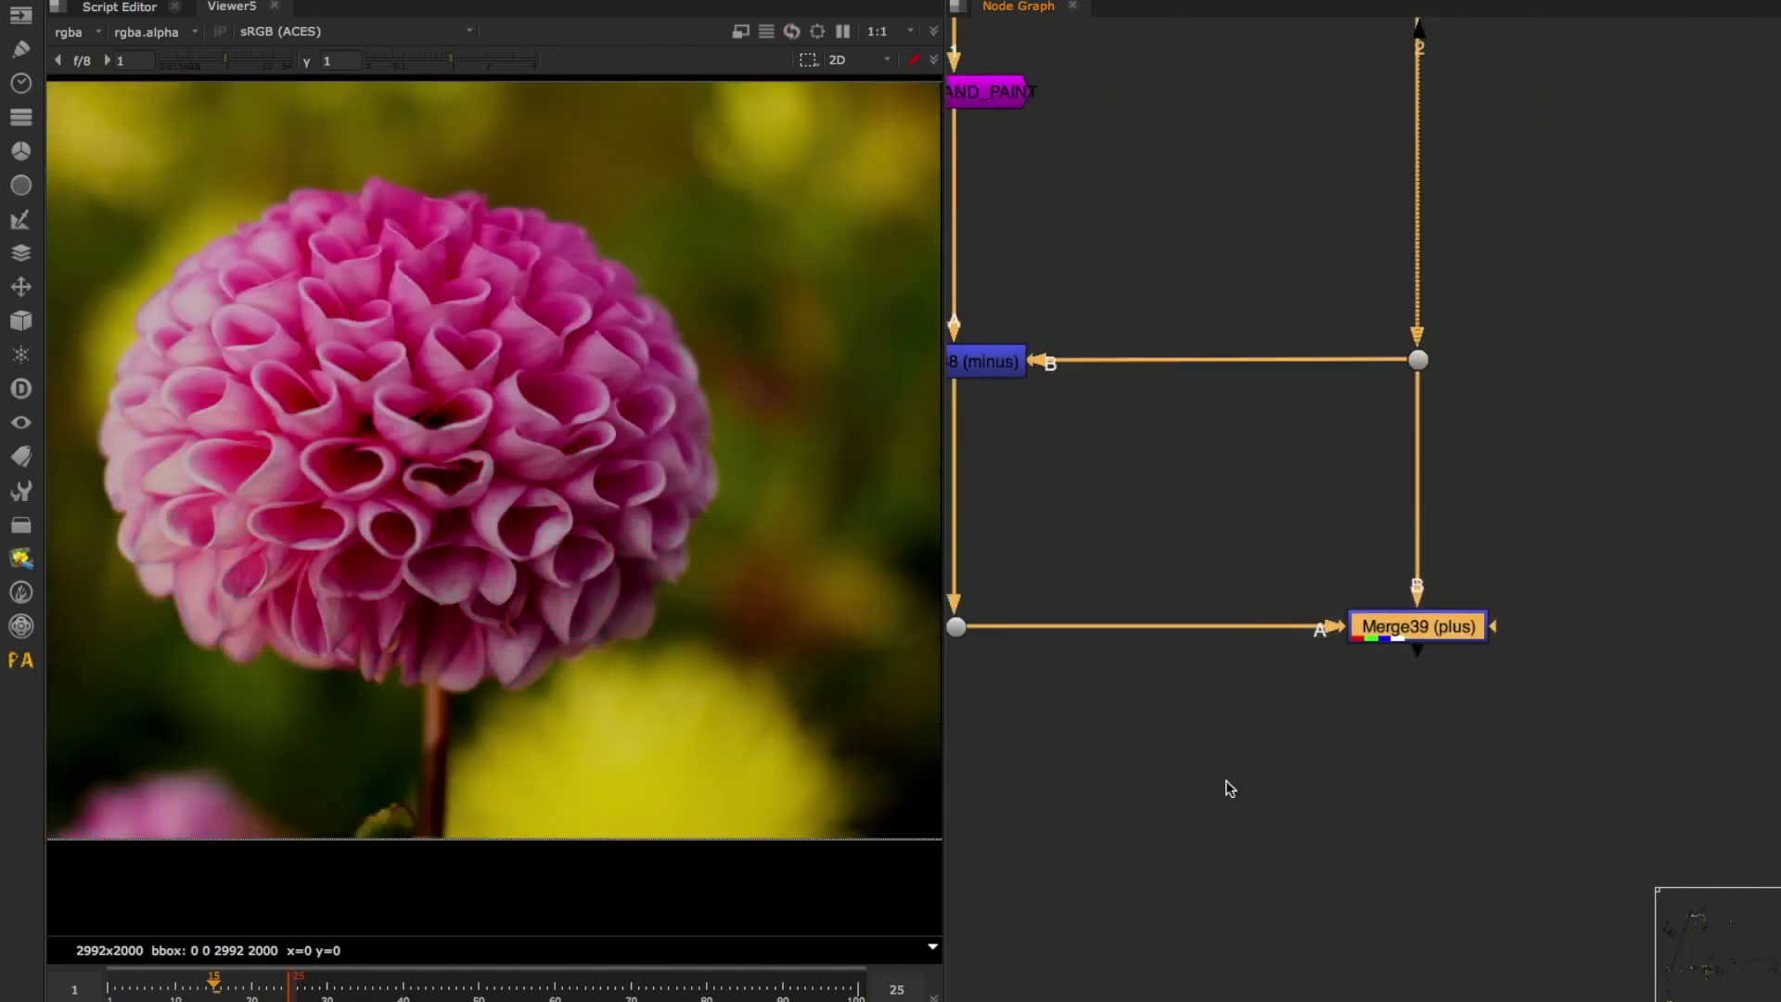
Examine the COLOR_AND_PAINT result alongside the difference isolated by its minus merge
{"action": "left_click", "coordinate": [1231, 801]}
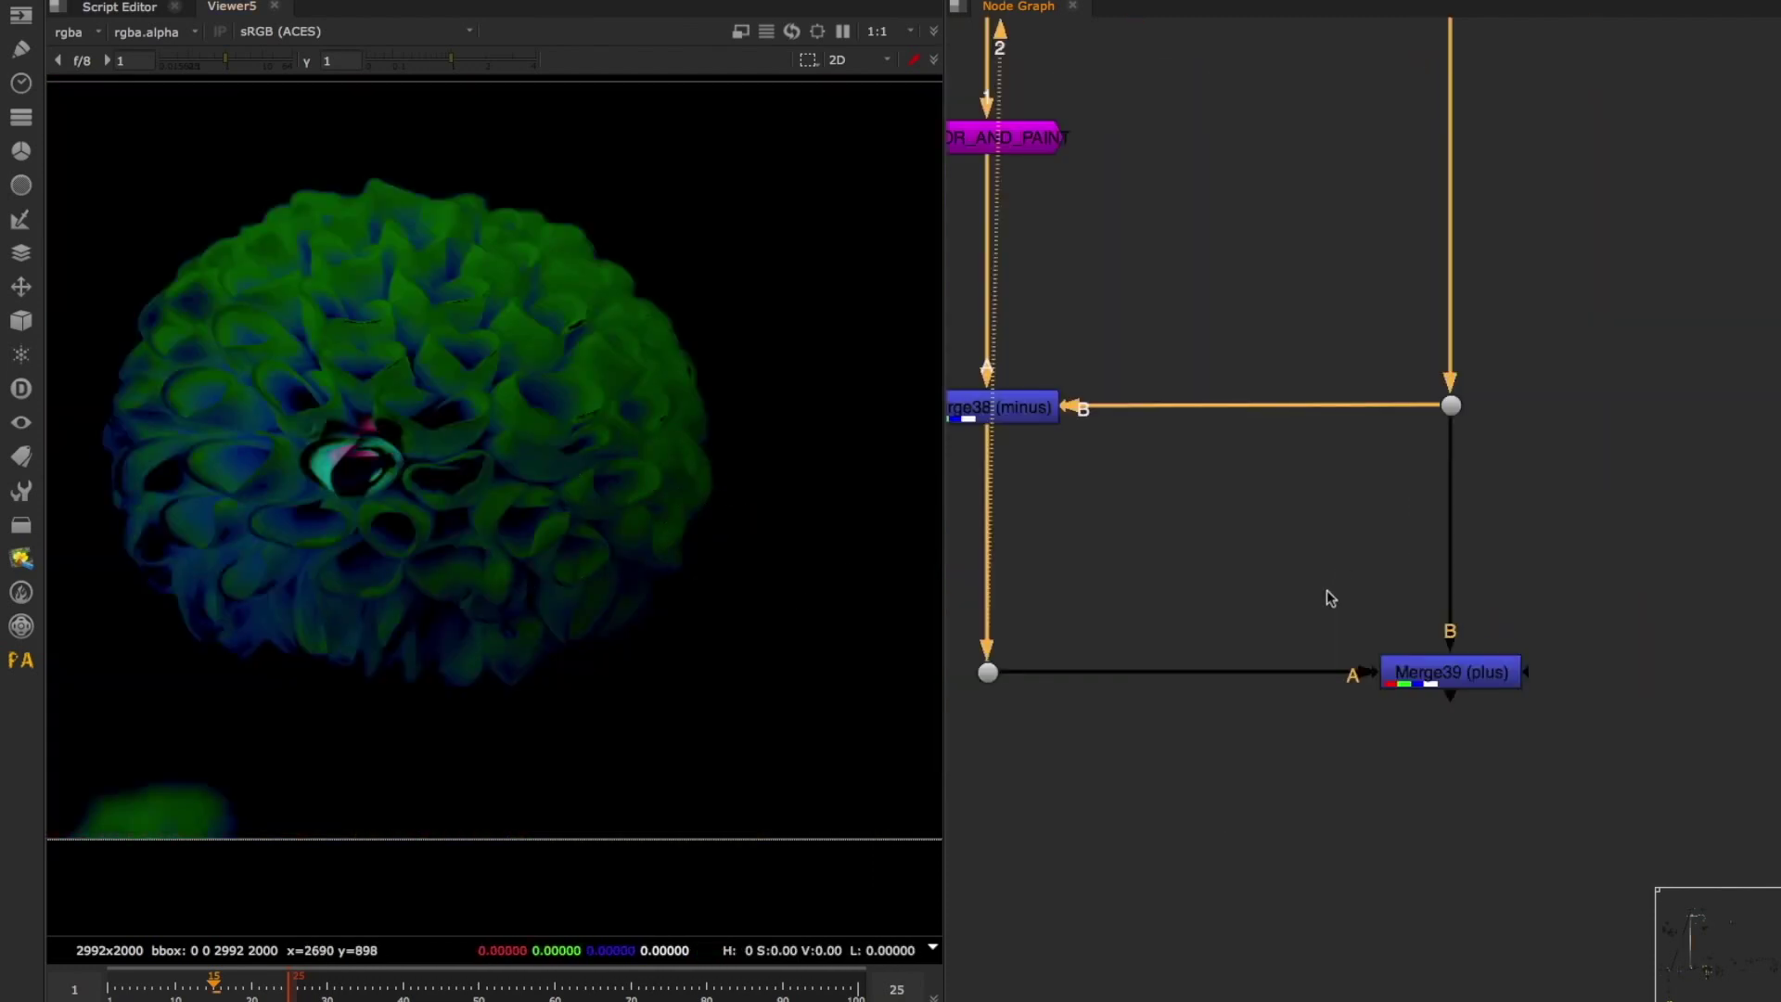
{"action": "left_click_drag", "start_coordinate": [1316, 584], "coordinate": [1735, 746]}
{"action": "left_click_drag", "start_coordinate": [1347, 576], "coordinate": [1094, 388]}
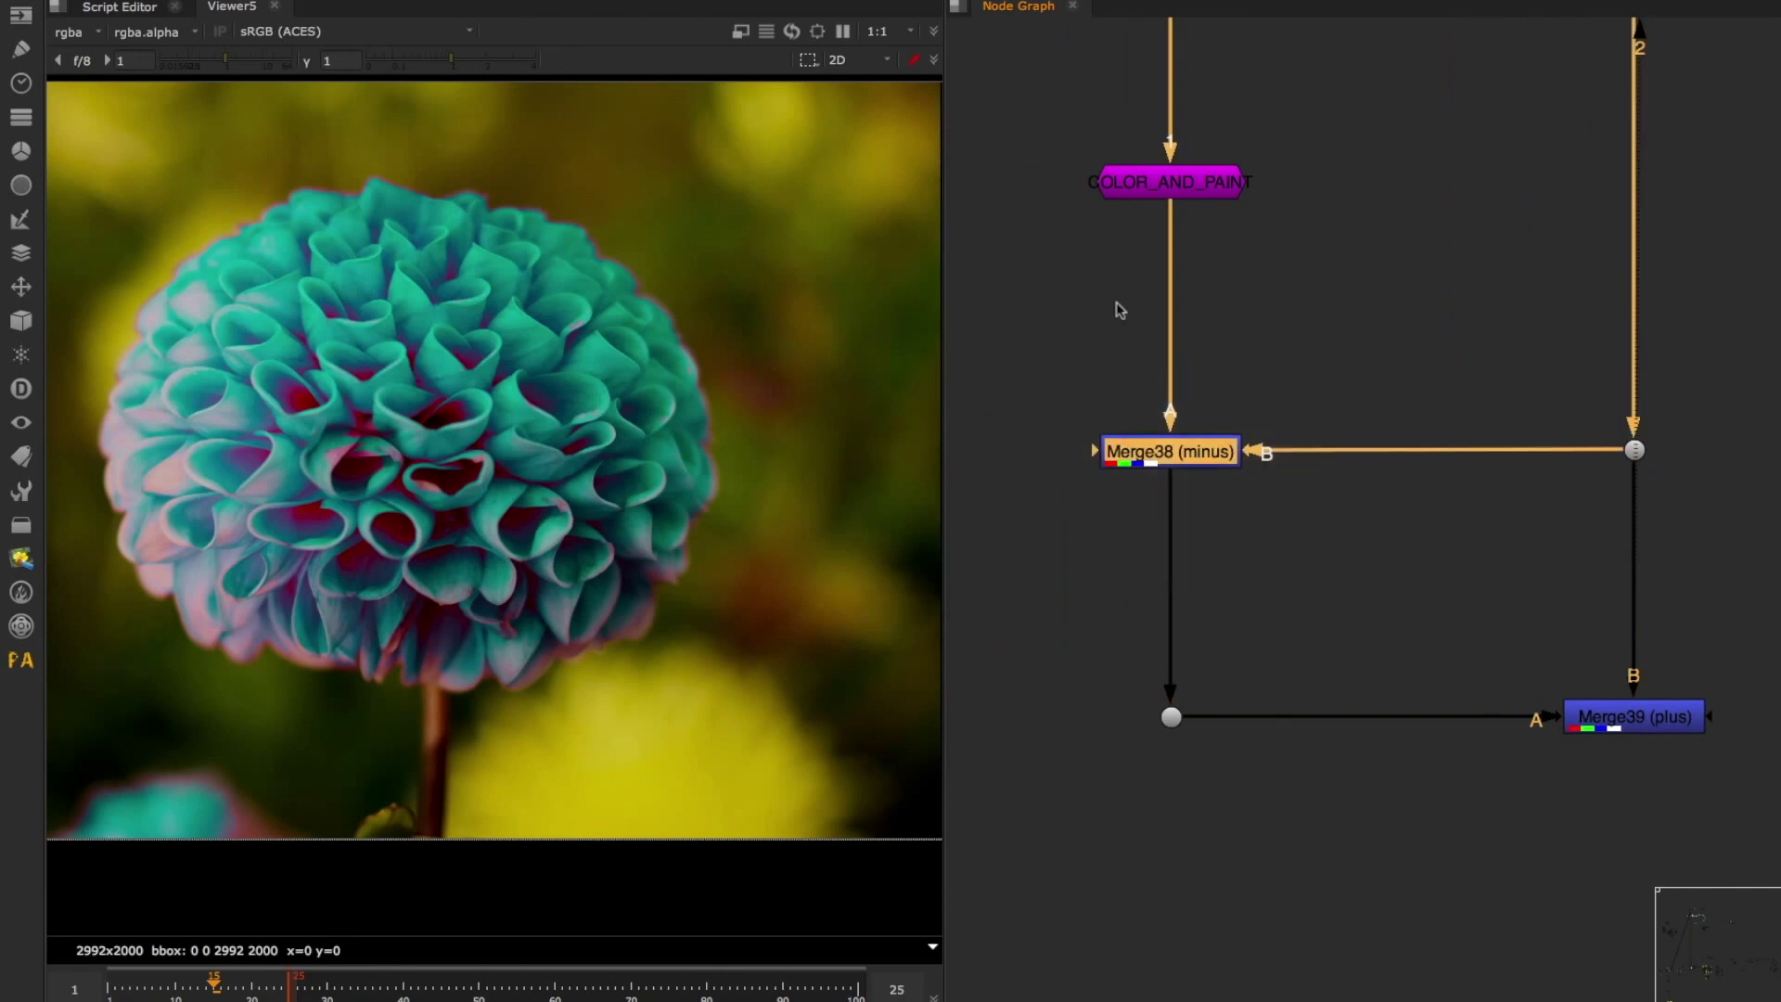
{"action": "left_click", "coordinate": [1186, 183]}
View the DISTORTION node's output and examine the minus/plus merge layout below it
{"action": "scroll", "coordinate": [1238, 206], "scroll_direction": "down", "scroll_amount": 4}
{"action": "middle_click_drag", "start_coordinate": [1133, 284], "coordinate": [1511, 348]}
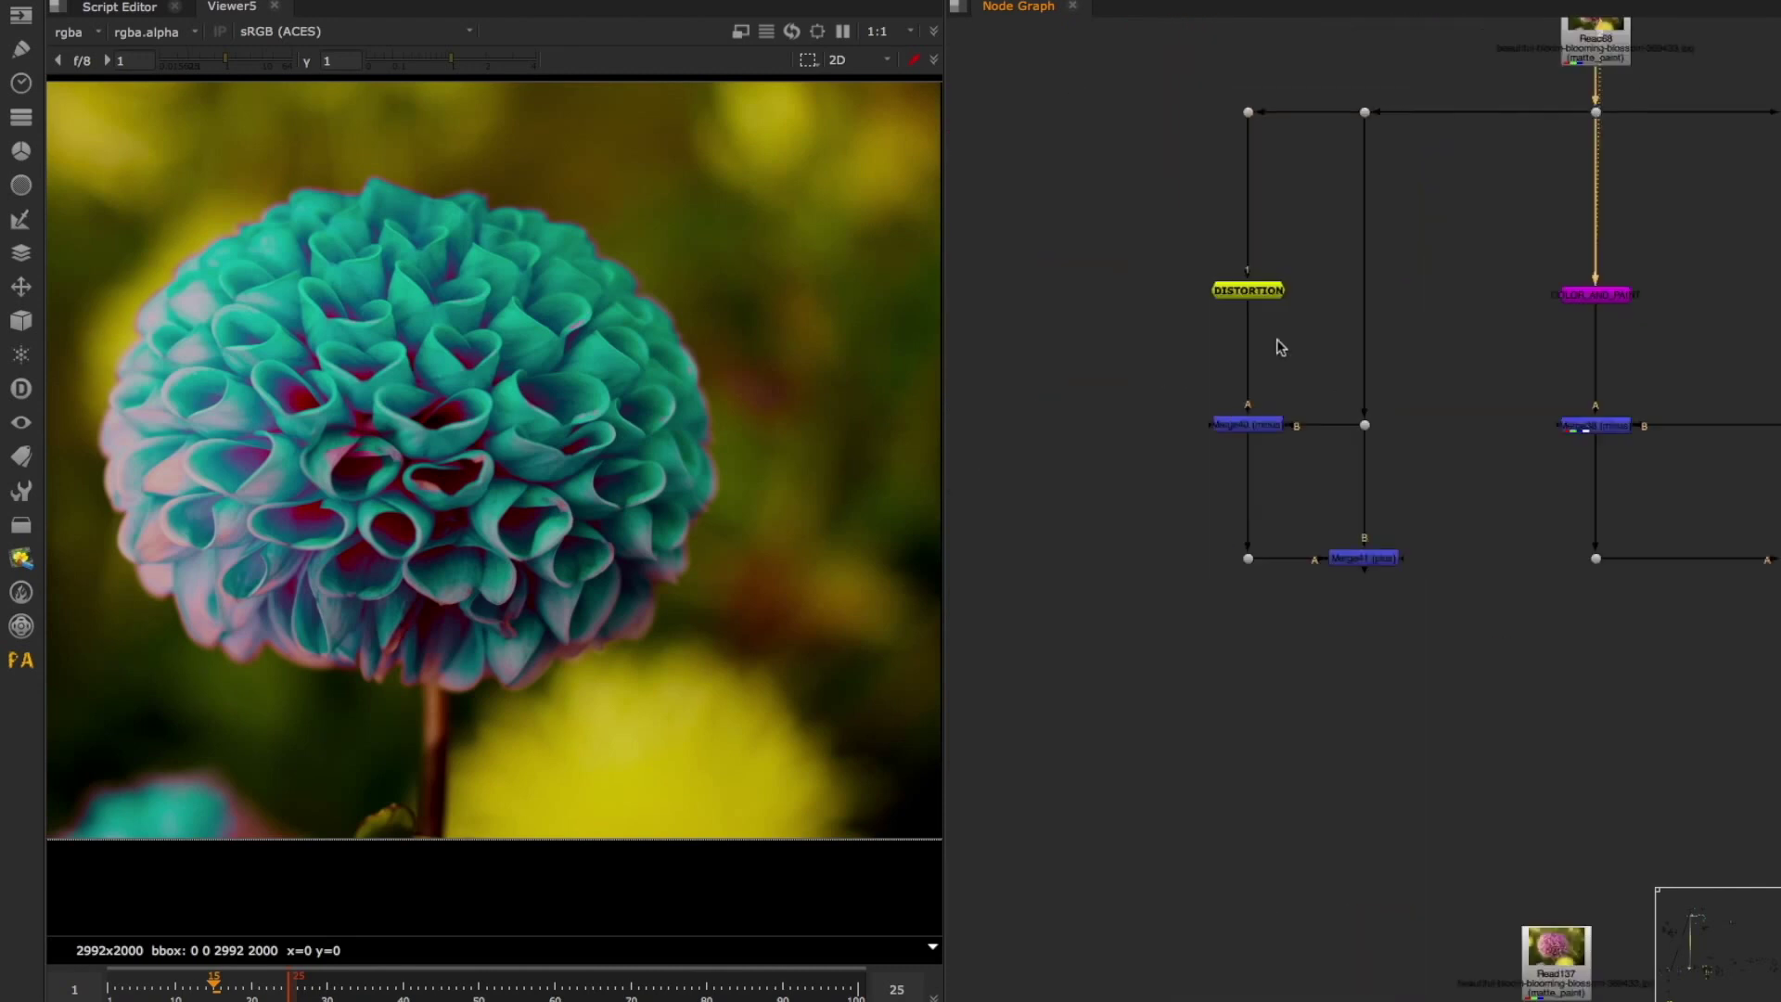
{"action": "scroll", "coordinate": [1276, 337], "scroll_direction": "up", "scroll_amount": 5}
{"action": "left_click_drag", "start_coordinate": [1232, 215], "coordinate": [1232, 223]}
{"action": "key", "text": "2"}
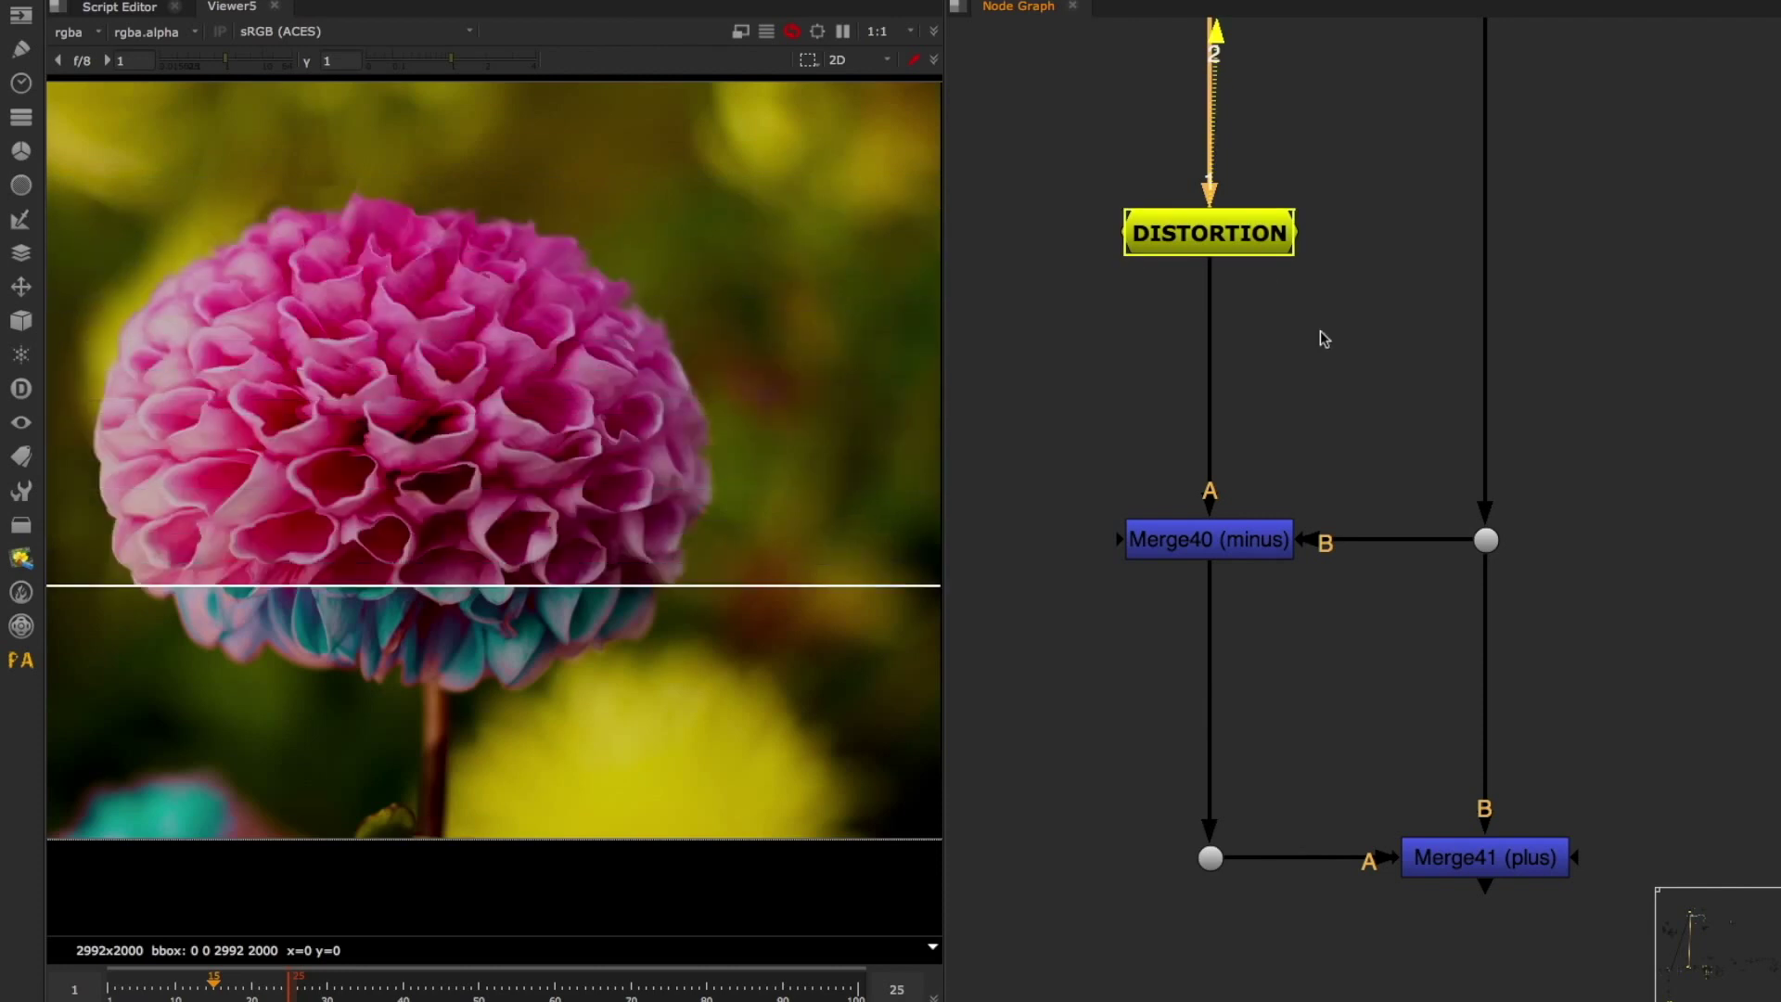
{"action": "middle_click_drag", "start_coordinate": [1332, 421], "coordinate": [1342, 380]}
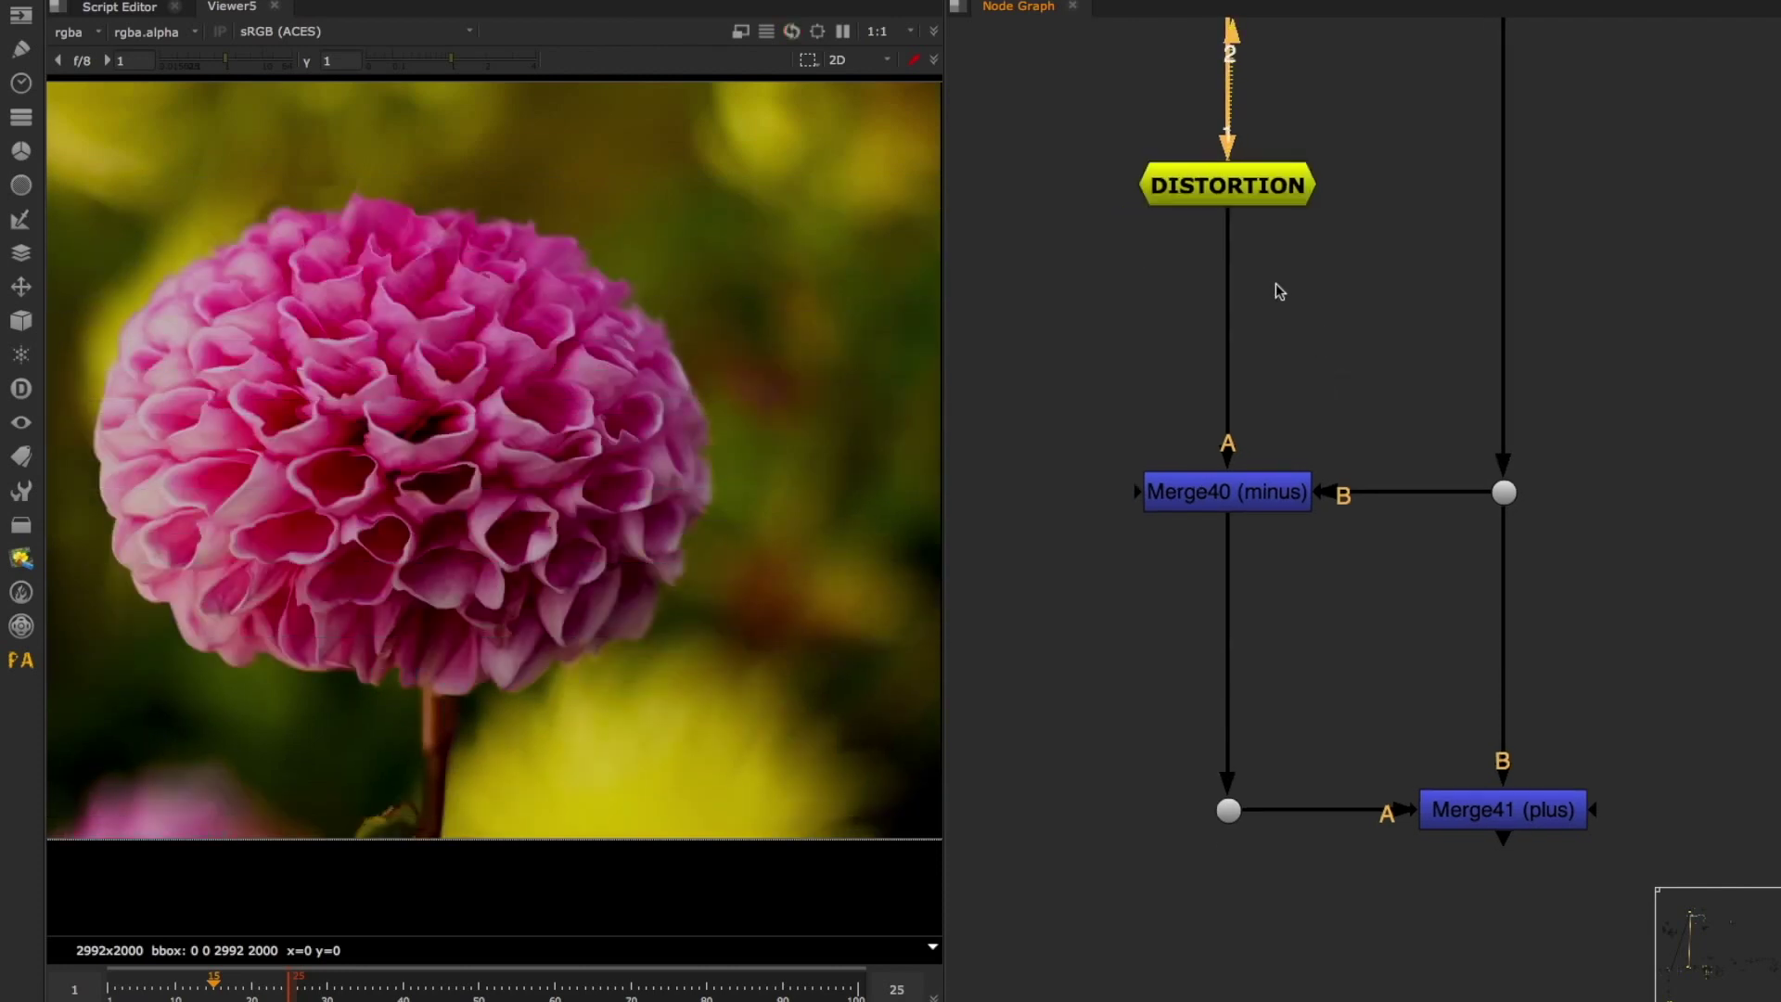
{"action": "middle_click_drag", "start_coordinate": [1307, 321], "coordinate": [1292, 551]}
{"action": "left_click_drag", "start_coordinate": [1304, 287], "coordinate": [1113, 127]}
{"action": "left_click_drag", "start_coordinate": [1069, 537], "coordinate": [1474, 813]}
{"action": "middle_click_drag", "start_coordinate": [1380, 810], "coordinate": [1346, 477]}
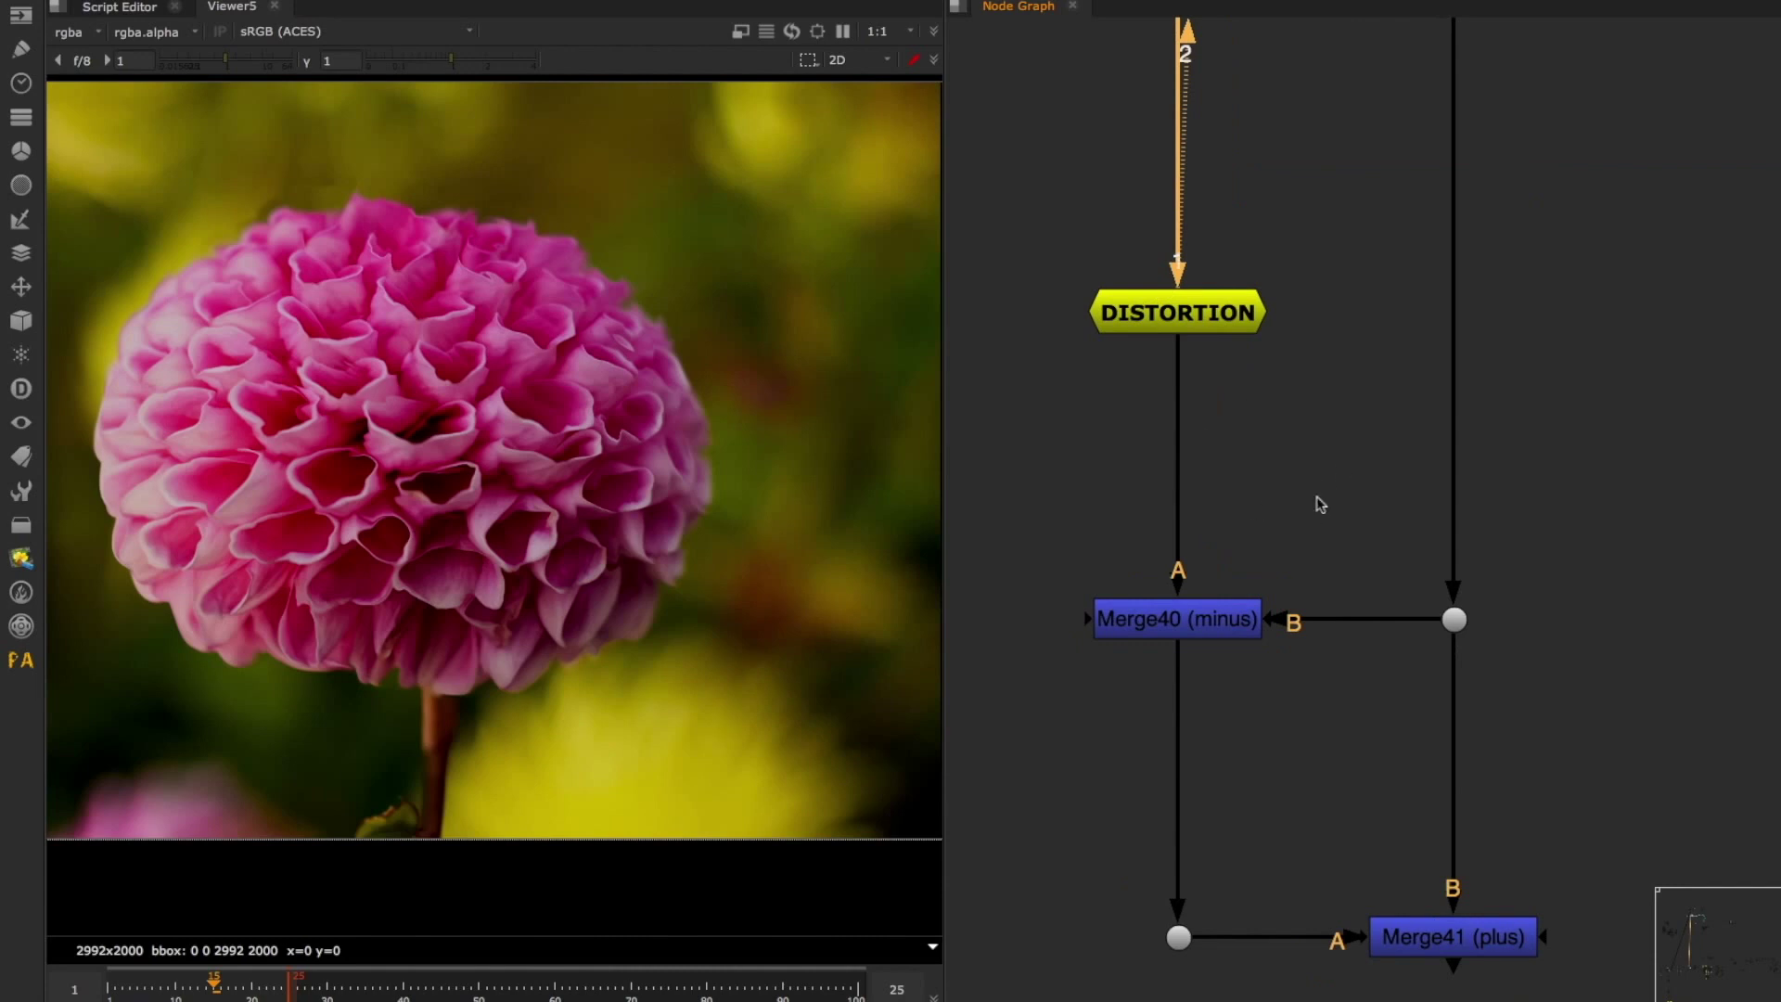
{"action": "middle_click_drag", "start_coordinate": [1308, 529], "coordinate": [1305, 381]}
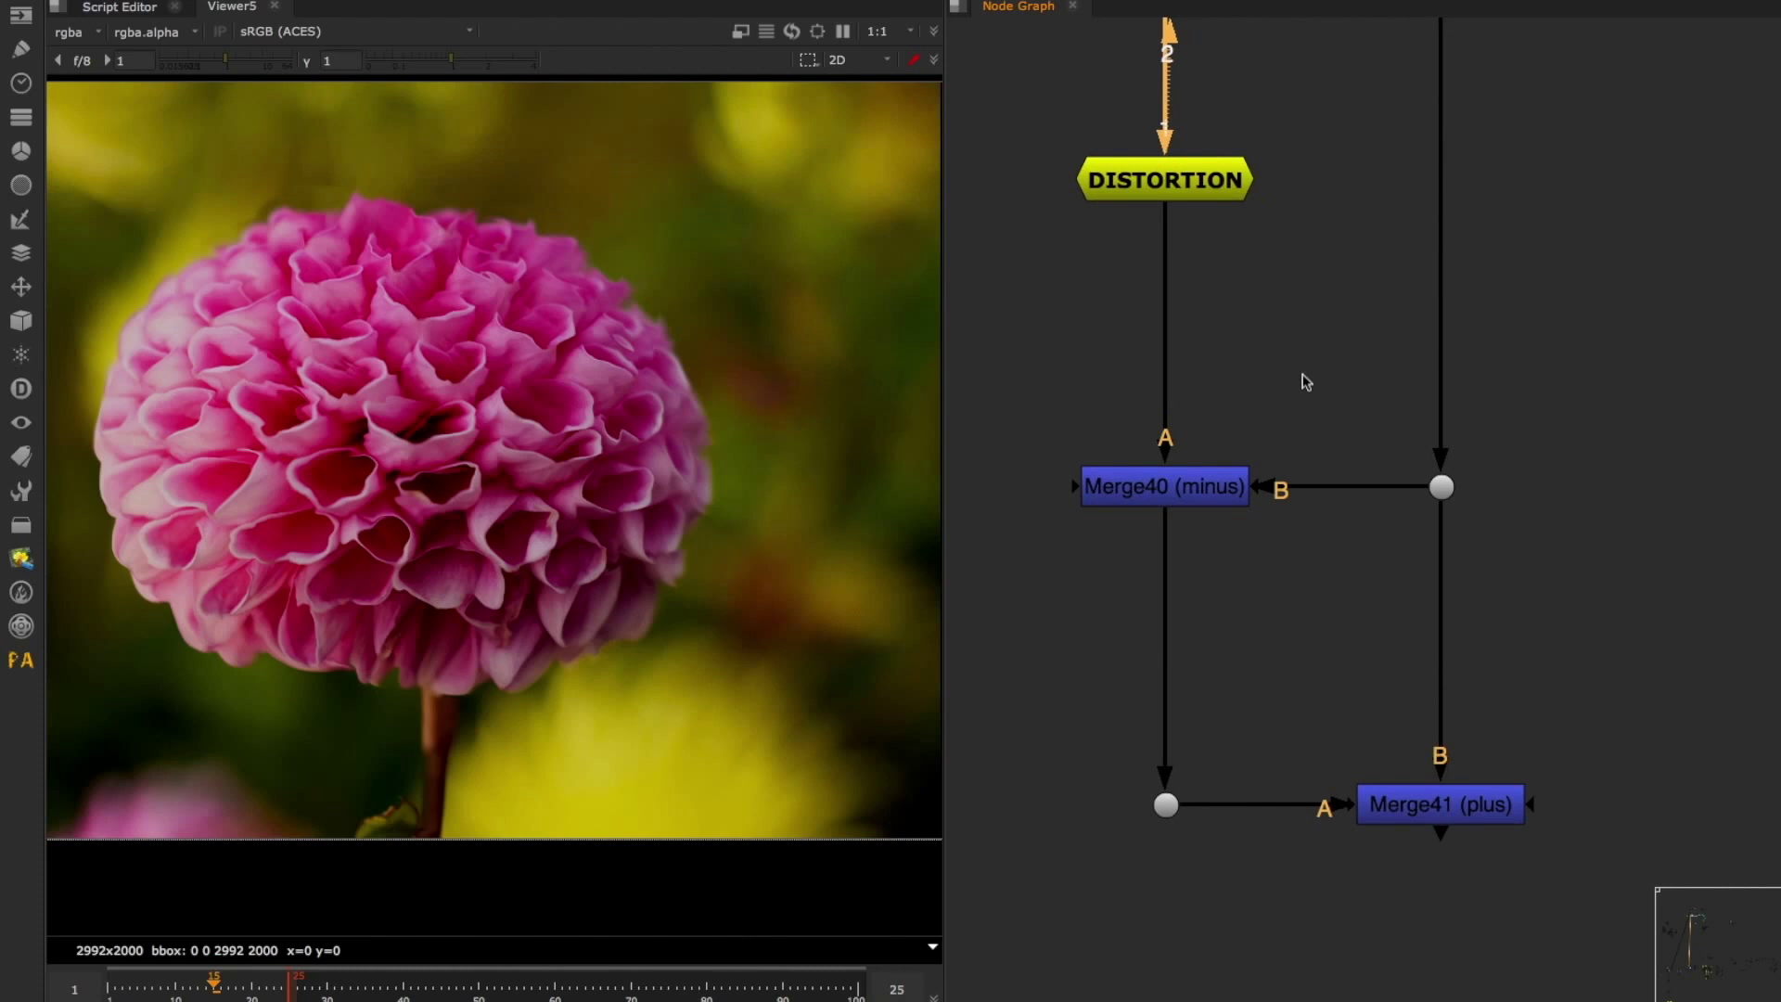
View the difference that the DISTORTION setup's minus merge extracts from the original plate
{"action": "left_click_drag", "start_coordinate": [1309, 394], "coordinate": [927, 615]}
{"action": "key", "text": "2"}
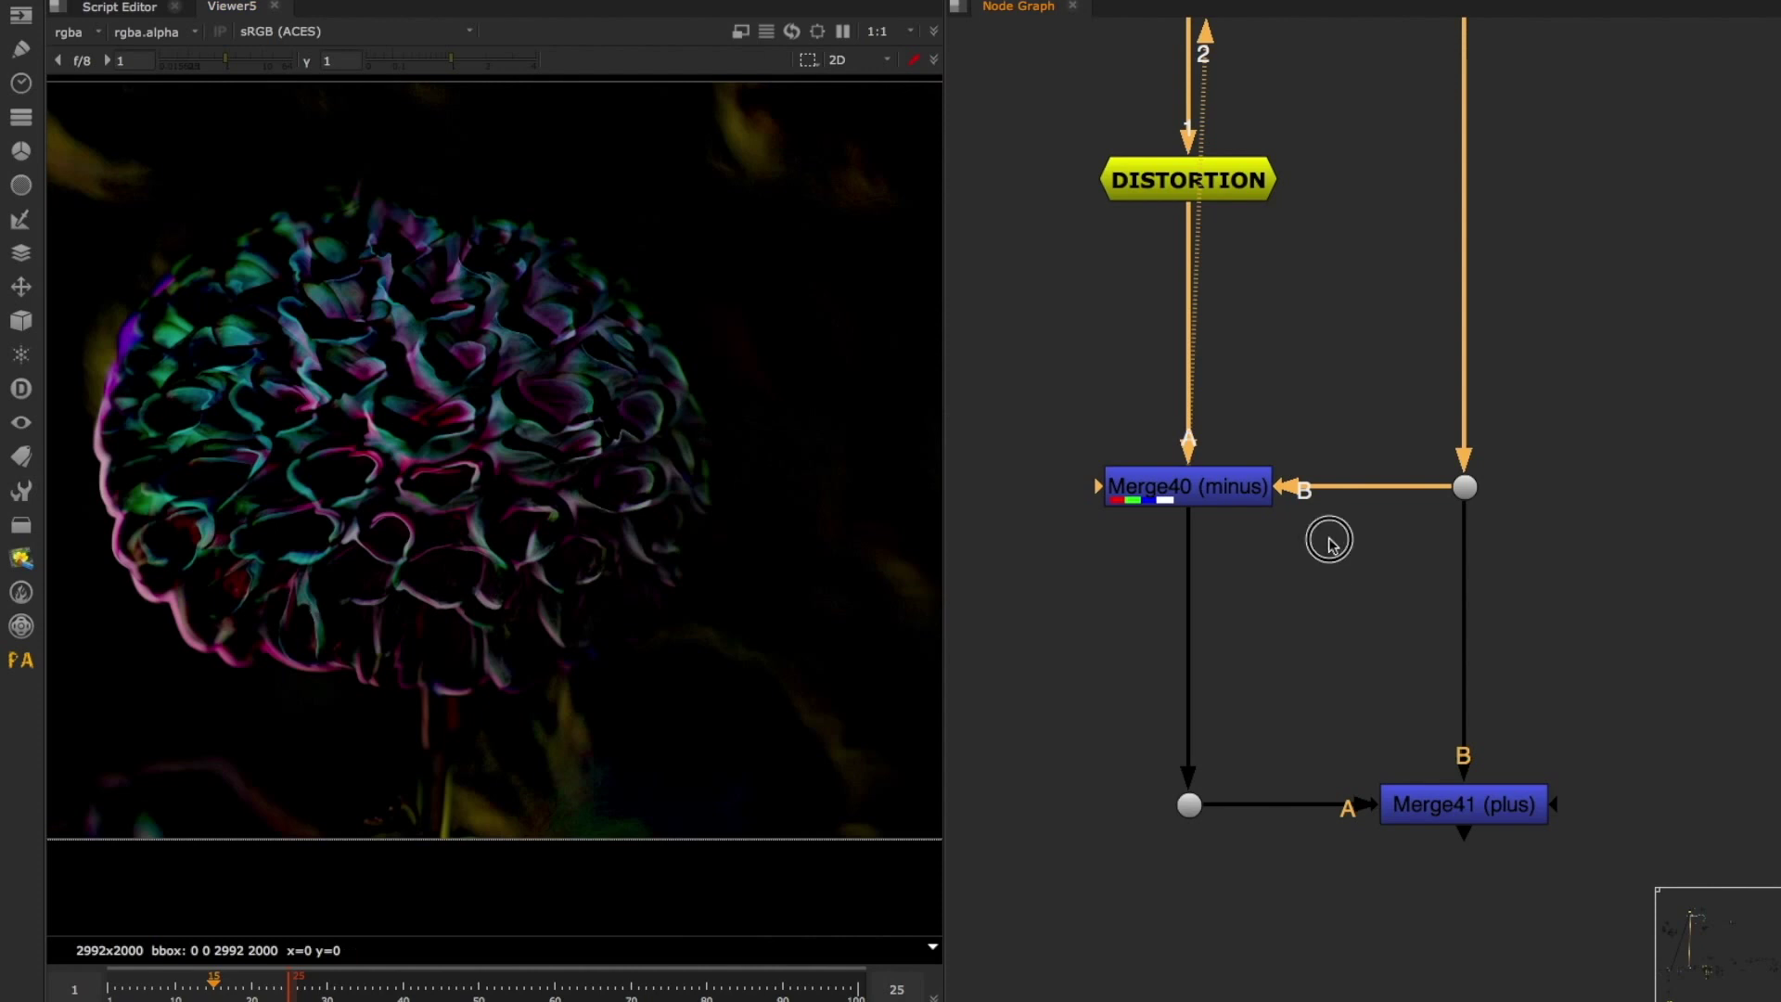
{"action": "middle_click_drag", "start_coordinate": [1328, 542], "coordinate": [1322, 490]}
{"action": "middle_click_drag", "start_coordinate": [1252, 649], "coordinate": [1182, 567]}
{"action": "left_click_drag", "start_coordinate": [1263, 584], "coordinate": [981, 812]}
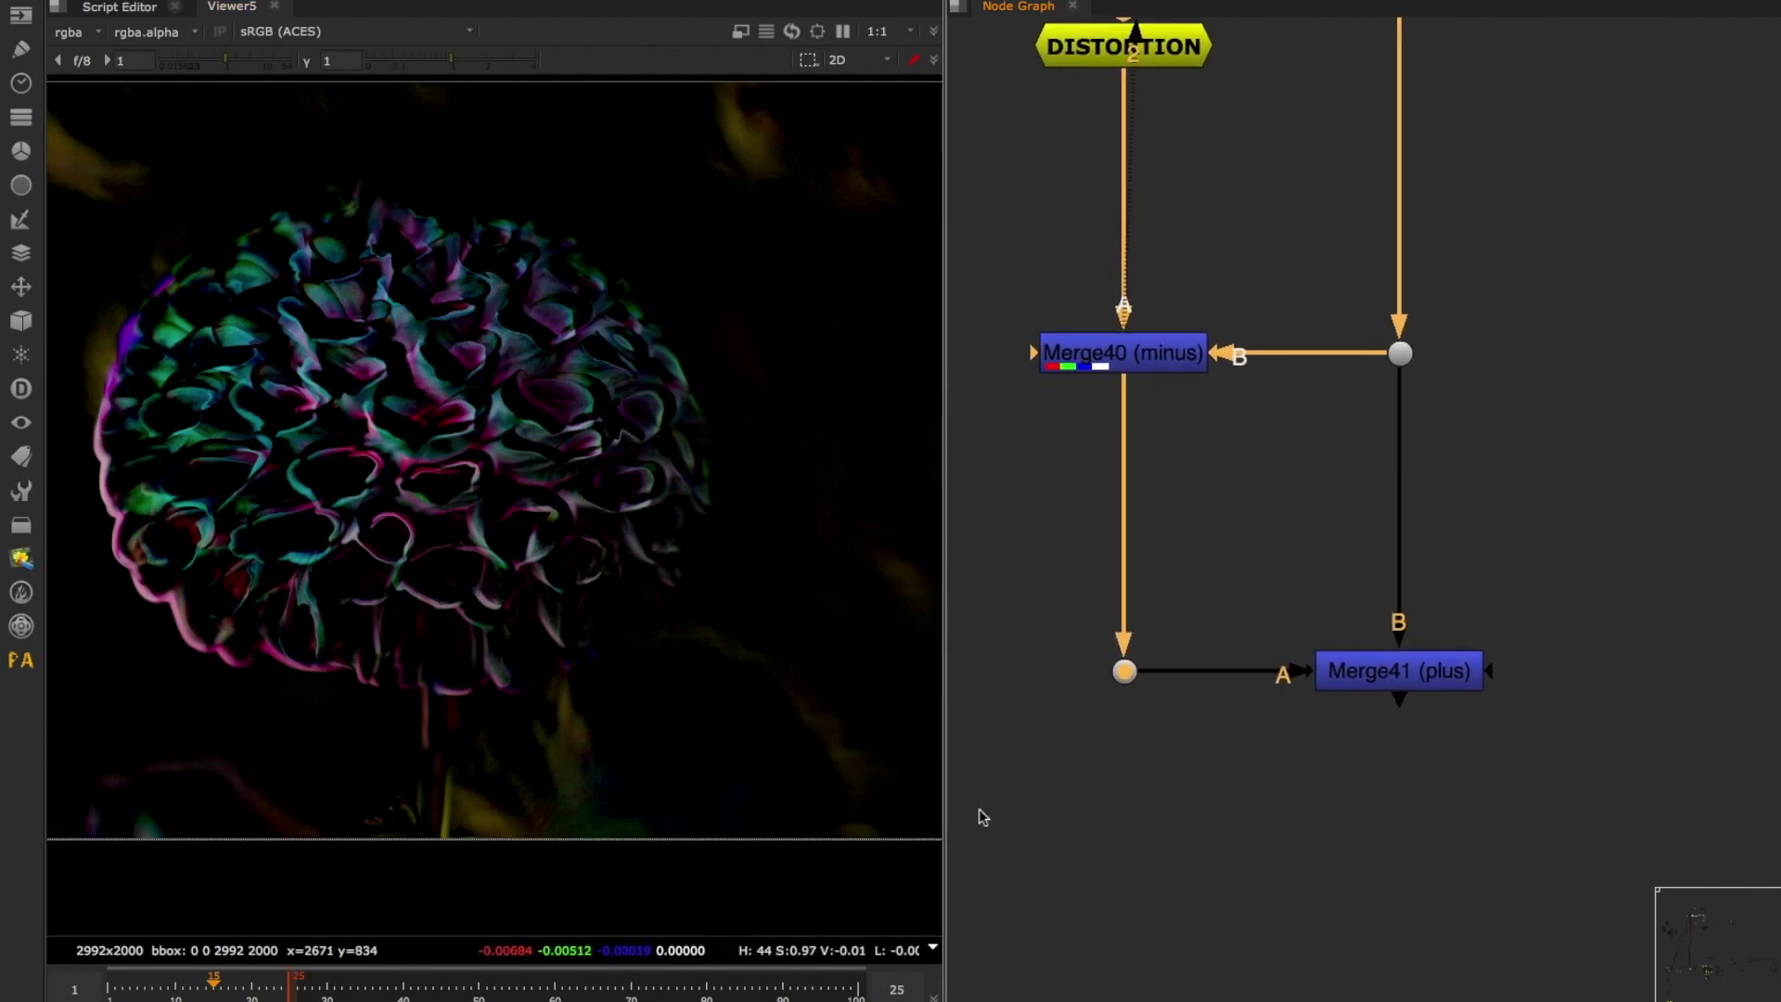
{"action": "key", "text": "2"}
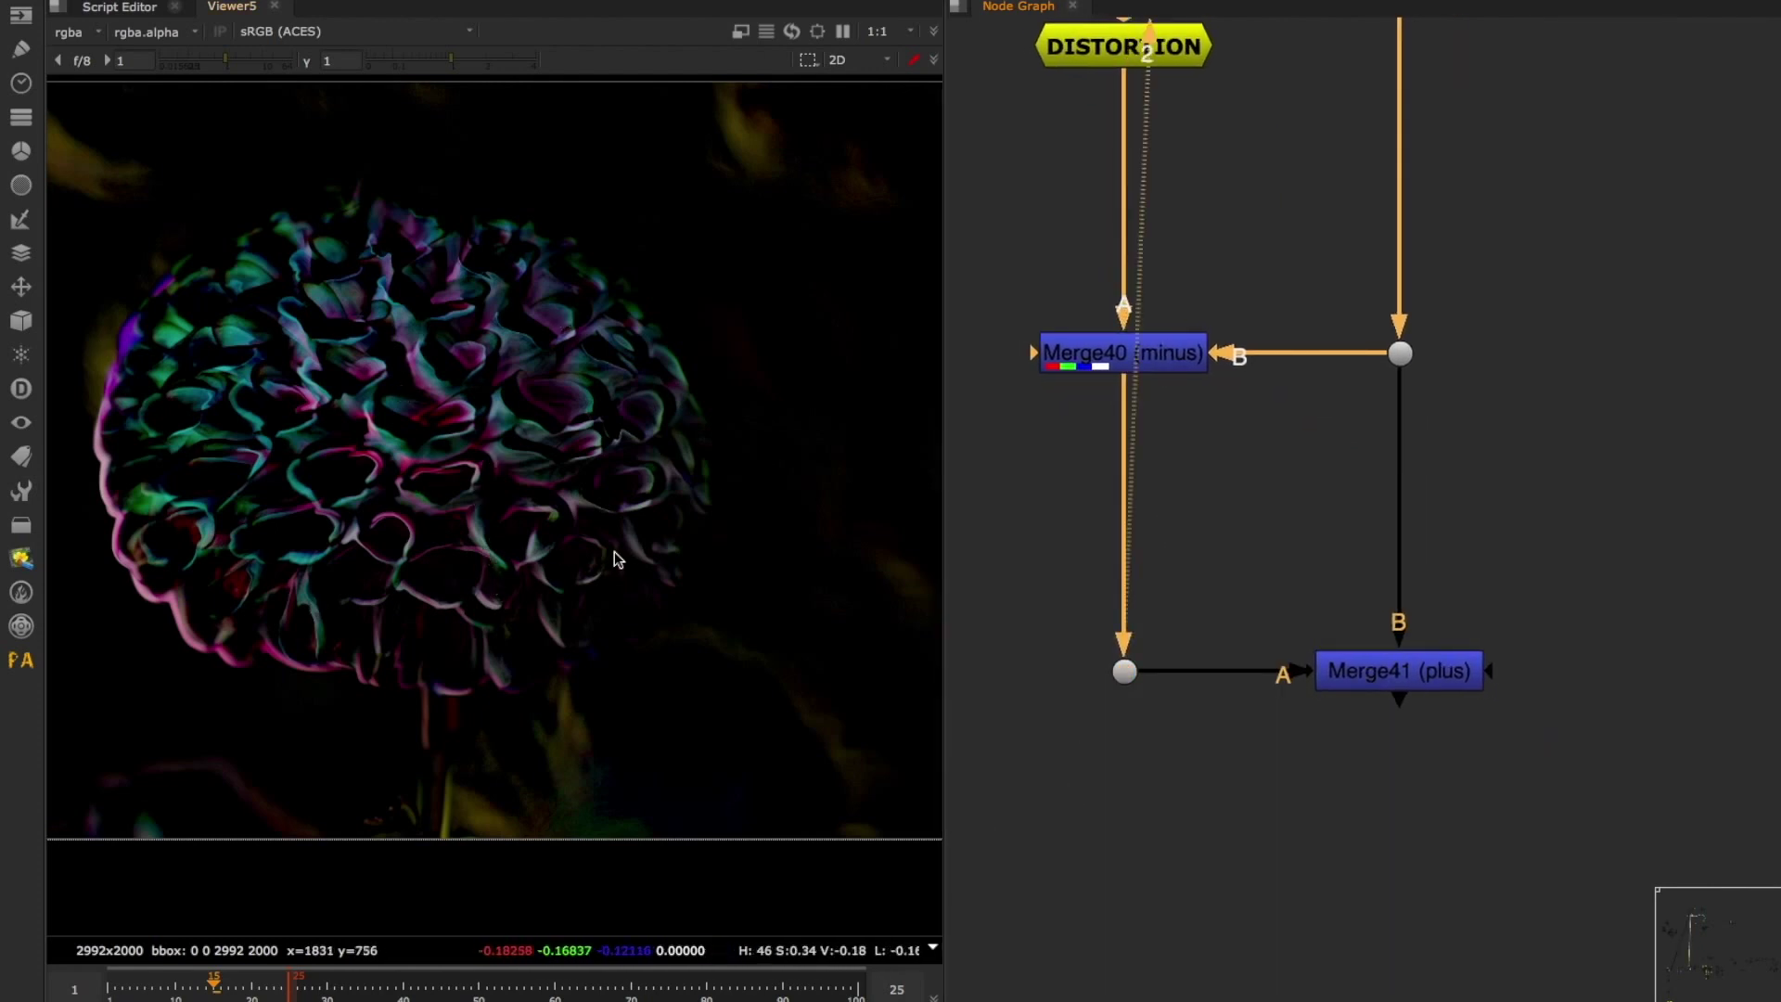
Compare the plus merge's output in the DISTORTION setup with the original flower plate
{"action": "left_click_drag", "start_coordinate": [1259, 489], "coordinate": [1633, 819]}
{"action": "key", "text": "2"}
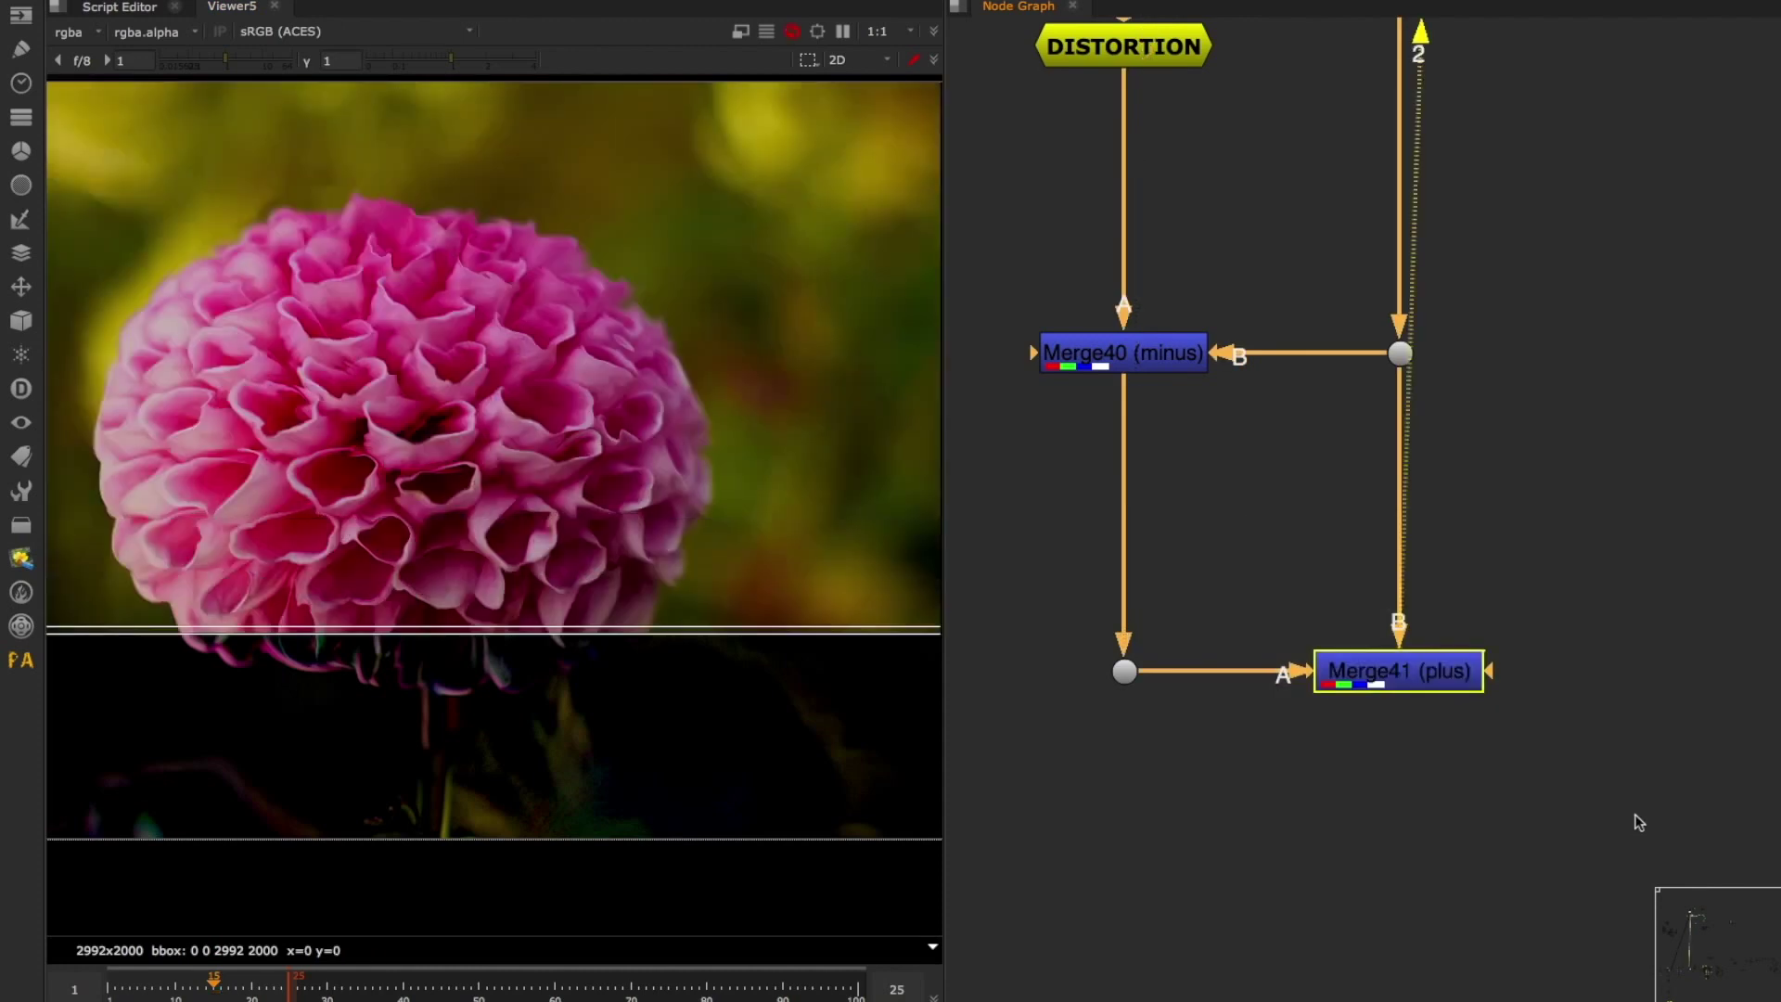
{"action": "left_click_drag", "start_coordinate": [1525, 476], "coordinate": [1352, 341]}
{"action": "key", "text": "2"}
{"action": "left_click_drag", "start_coordinate": [1689, 513], "coordinate": [1221, 820]}
{"action": "key", "text": "2"}
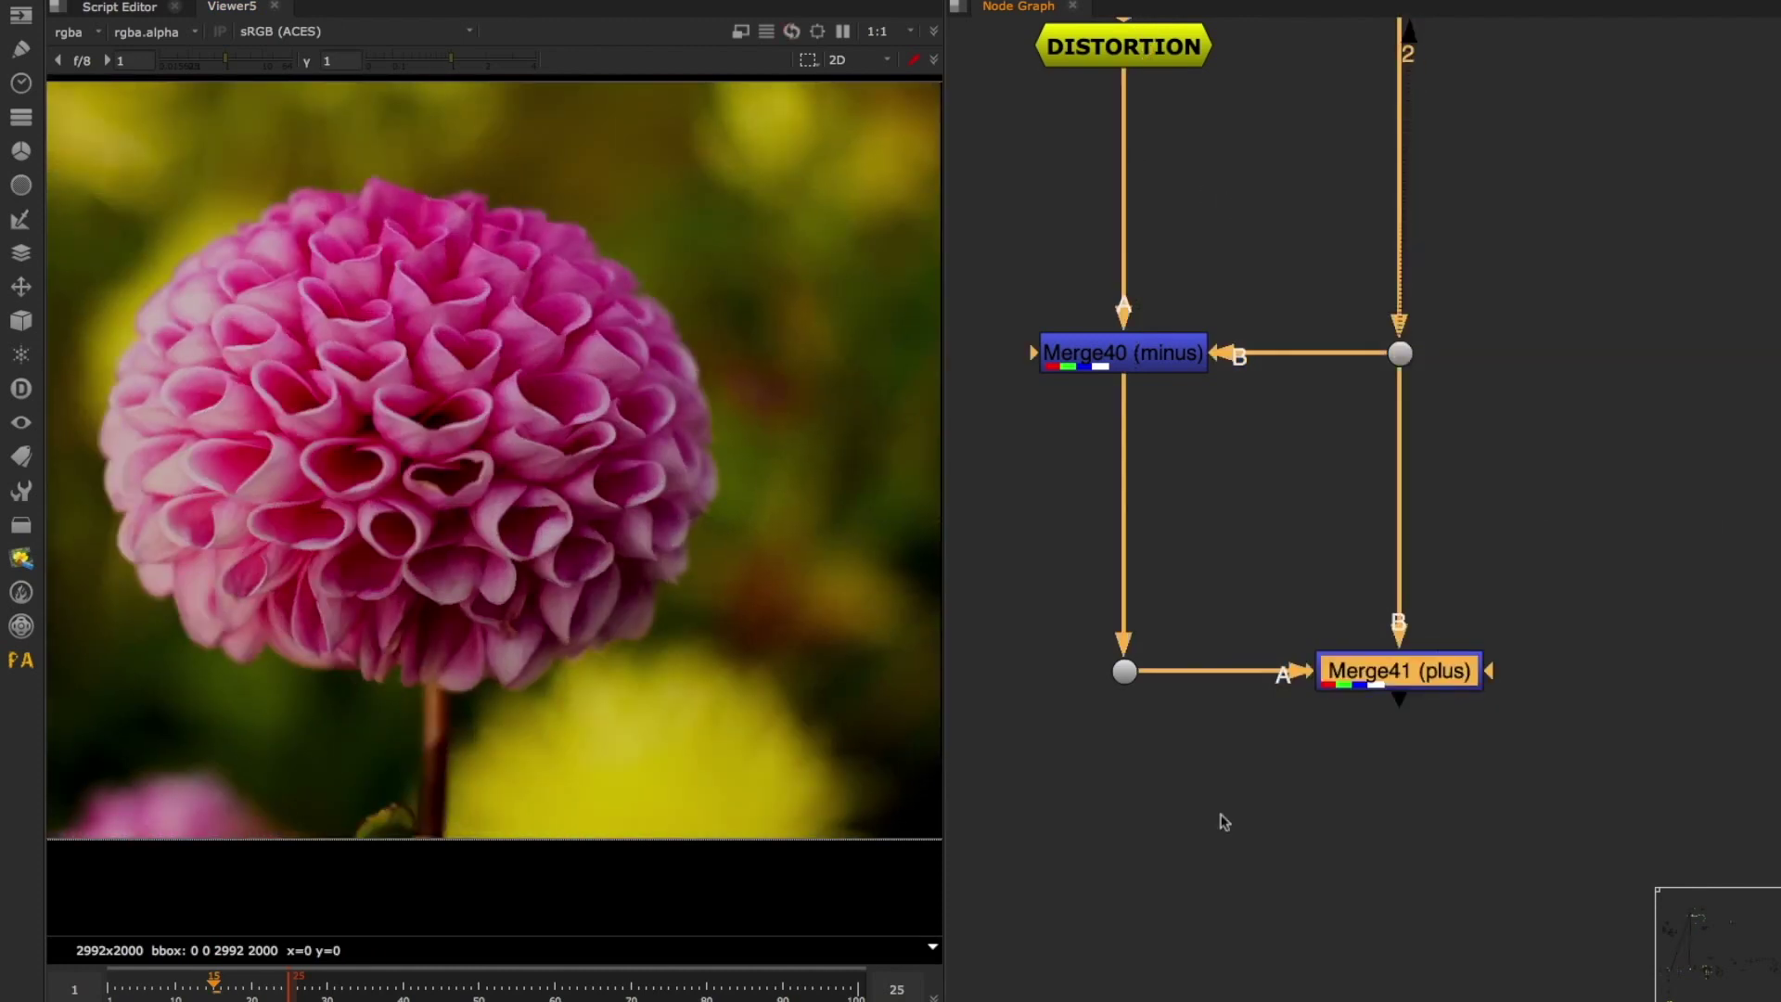
{"action": "key", "text": "2"}
{"action": "left_click_drag", "start_coordinate": [1260, 506], "coordinate": [1642, 824]}
{"action": "key", "text": "2"}
{"action": "left_click_drag", "start_coordinate": [1360, 663], "coordinate": [1382, 664]}
{"action": "left_click", "coordinate": [1164, 70]}
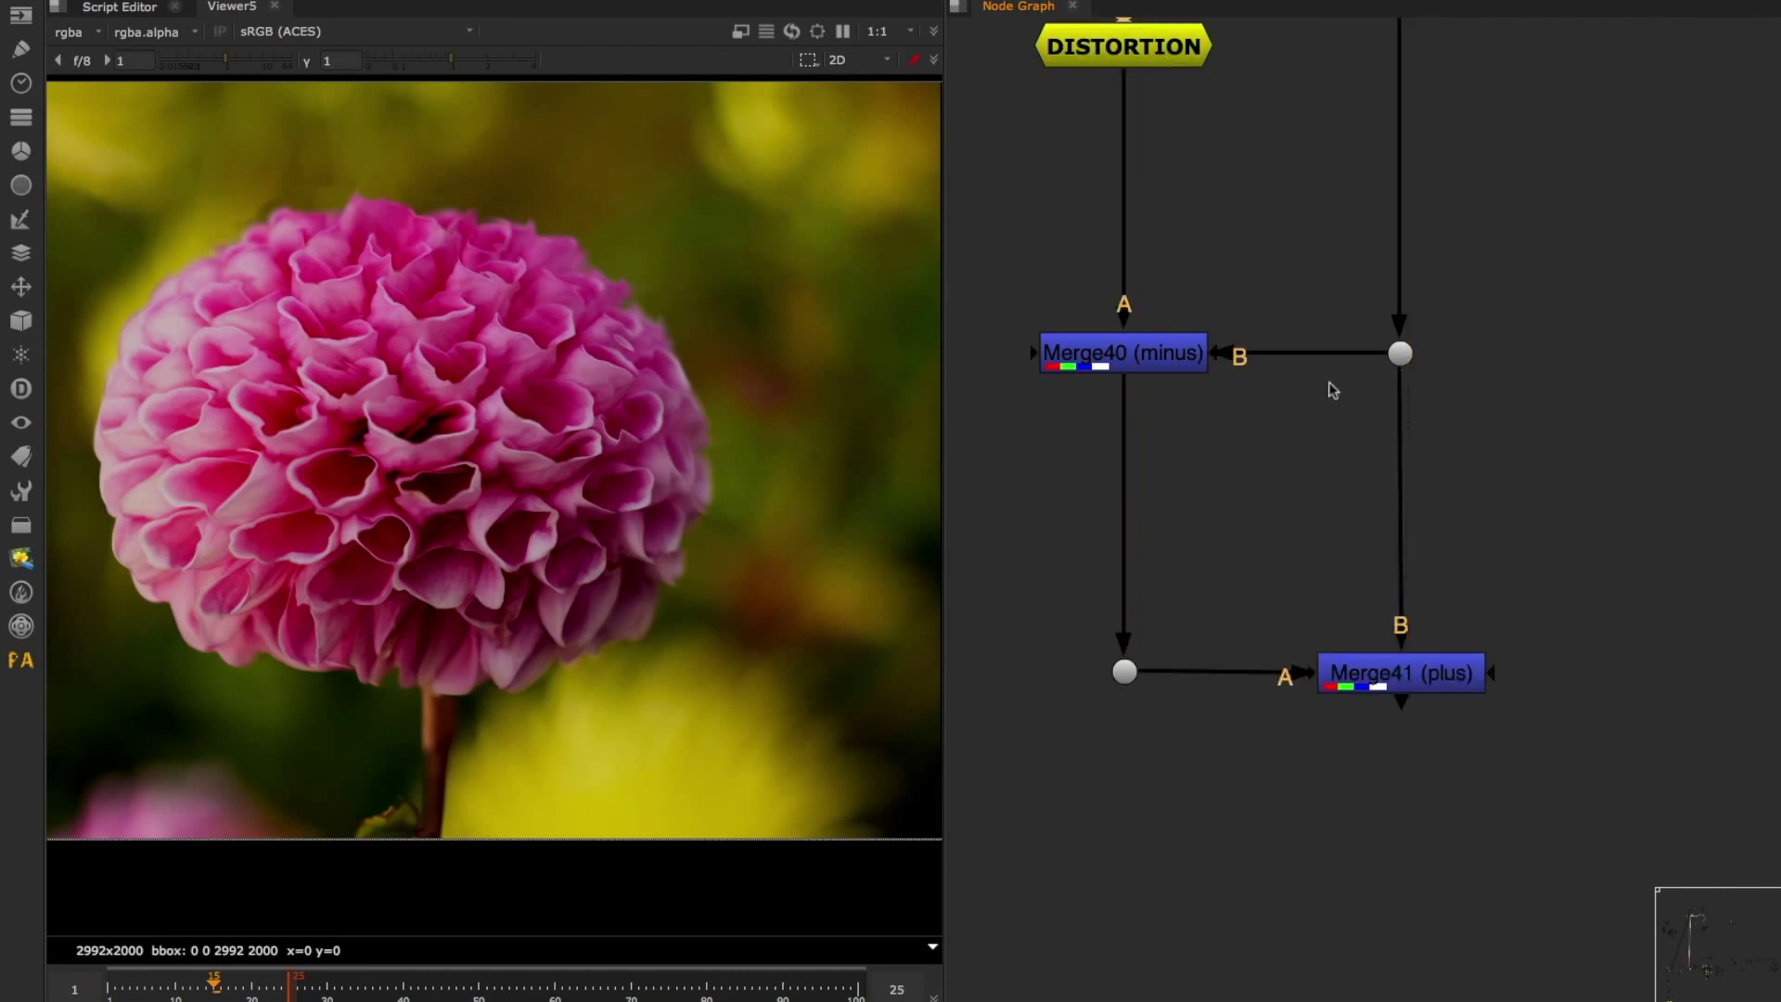
Move the DISTORTION column, with its minus merge and Dots, farther away from the original plate's branch
{"action": "left_click", "coordinate": [1382, 774]}
{"action": "middle_click_drag", "start_coordinate": [1381, 773], "coordinate": [1312, 828]}
{"action": "scroll", "coordinate": [1381, 772], "scroll_direction": "down", "scroll_amount": 3}
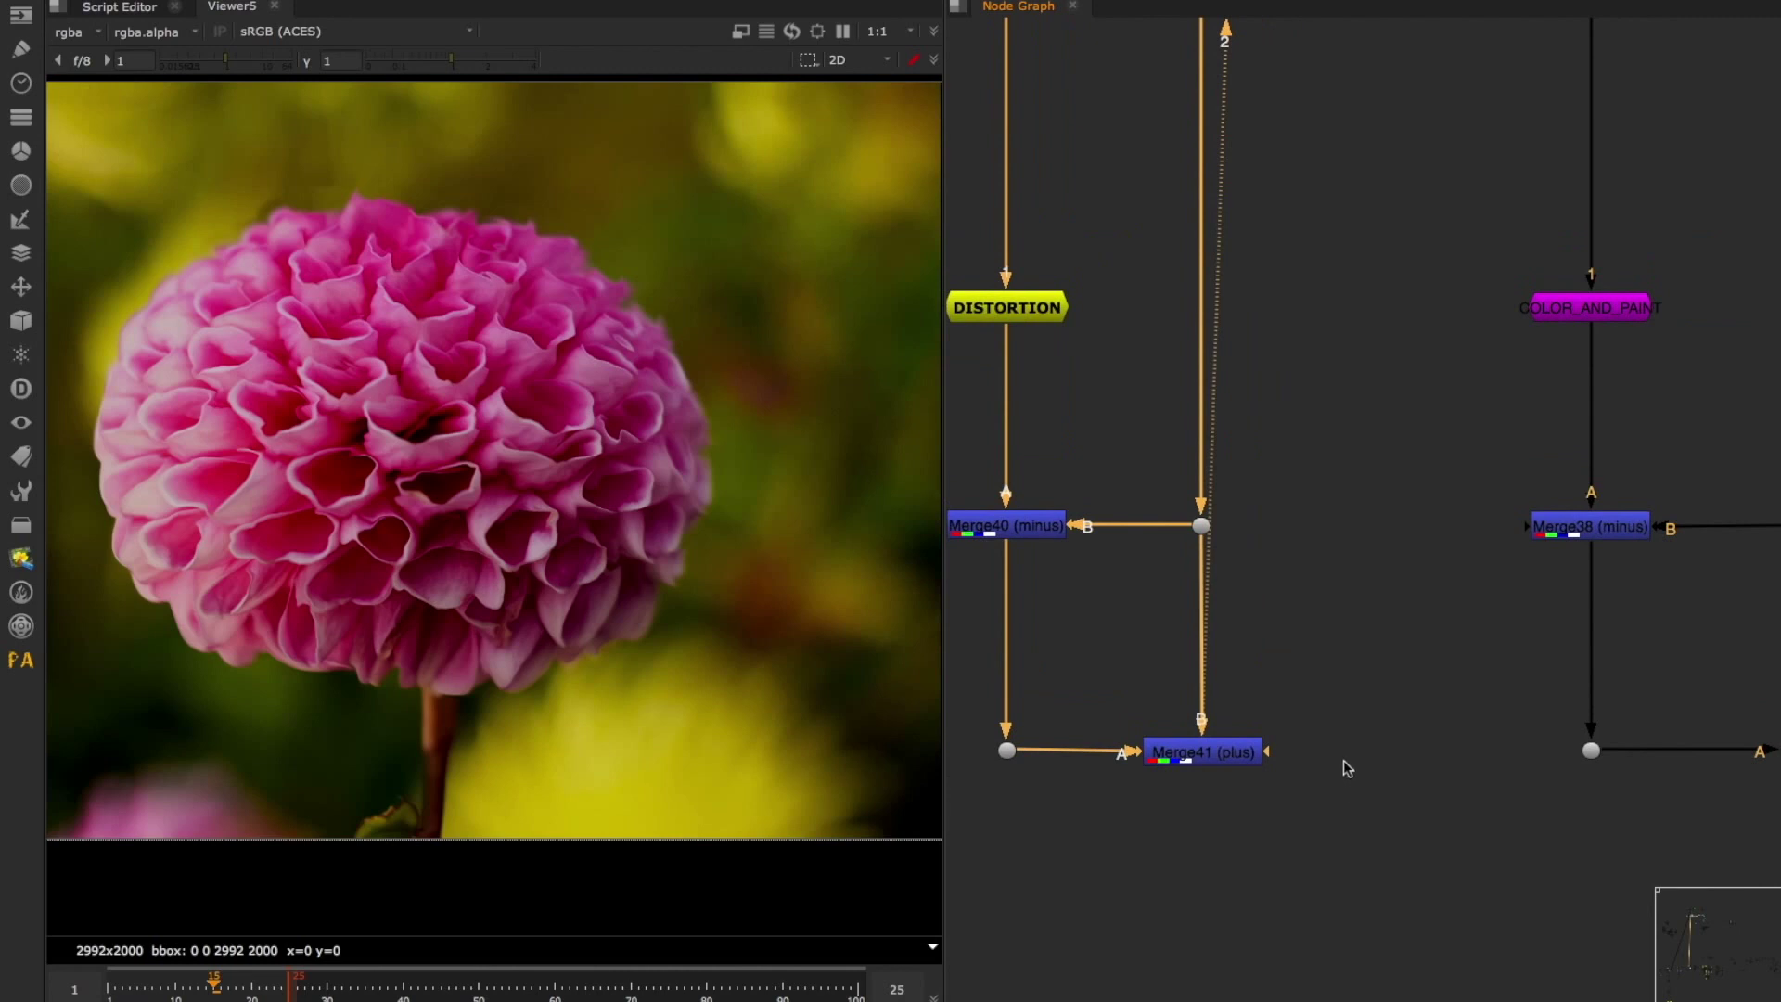
{"action": "scroll", "coordinate": [1289, 742], "scroll_direction": "down", "scroll_amount": 3}
{"action": "middle_click_drag", "start_coordinate": [1339, 719], "coordinate": [1326, 705]}
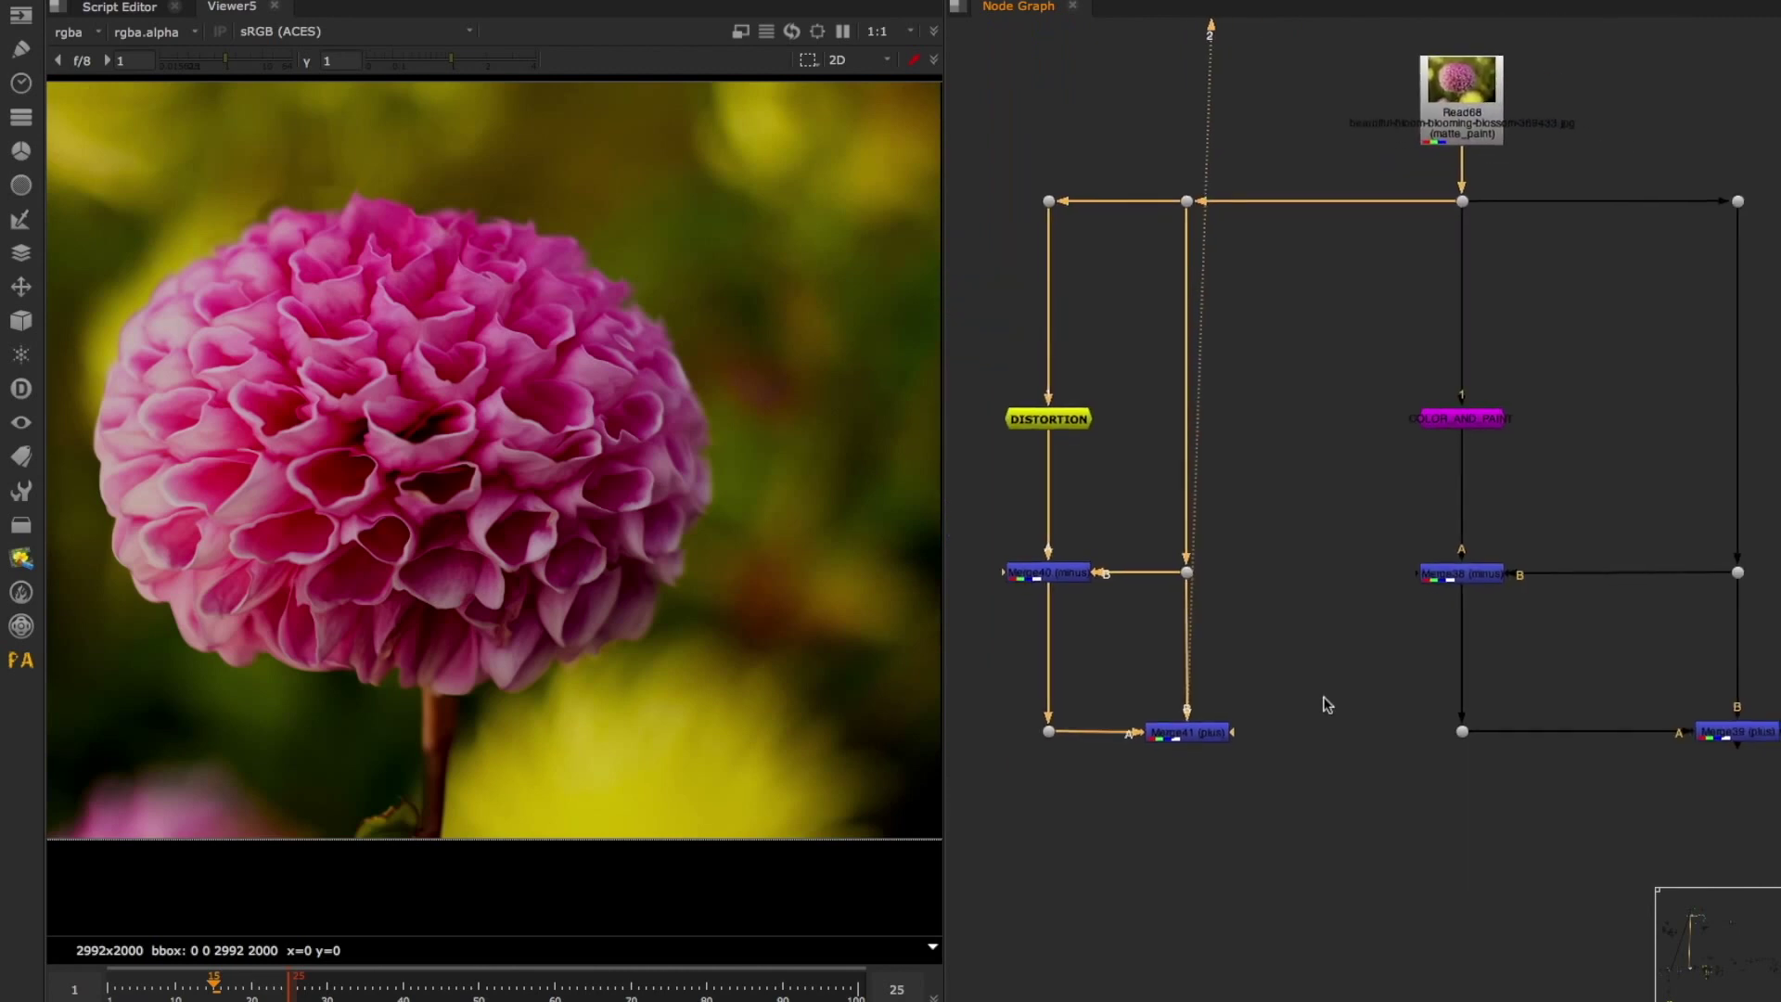
{"action": "left_click_drag", "start_coordinate": [1297, 815], "coordinate": [1010, 123]}
{"action": "left_click_drag", "start_coordinate": [1260, 780], "coordinate": [920, 91]}
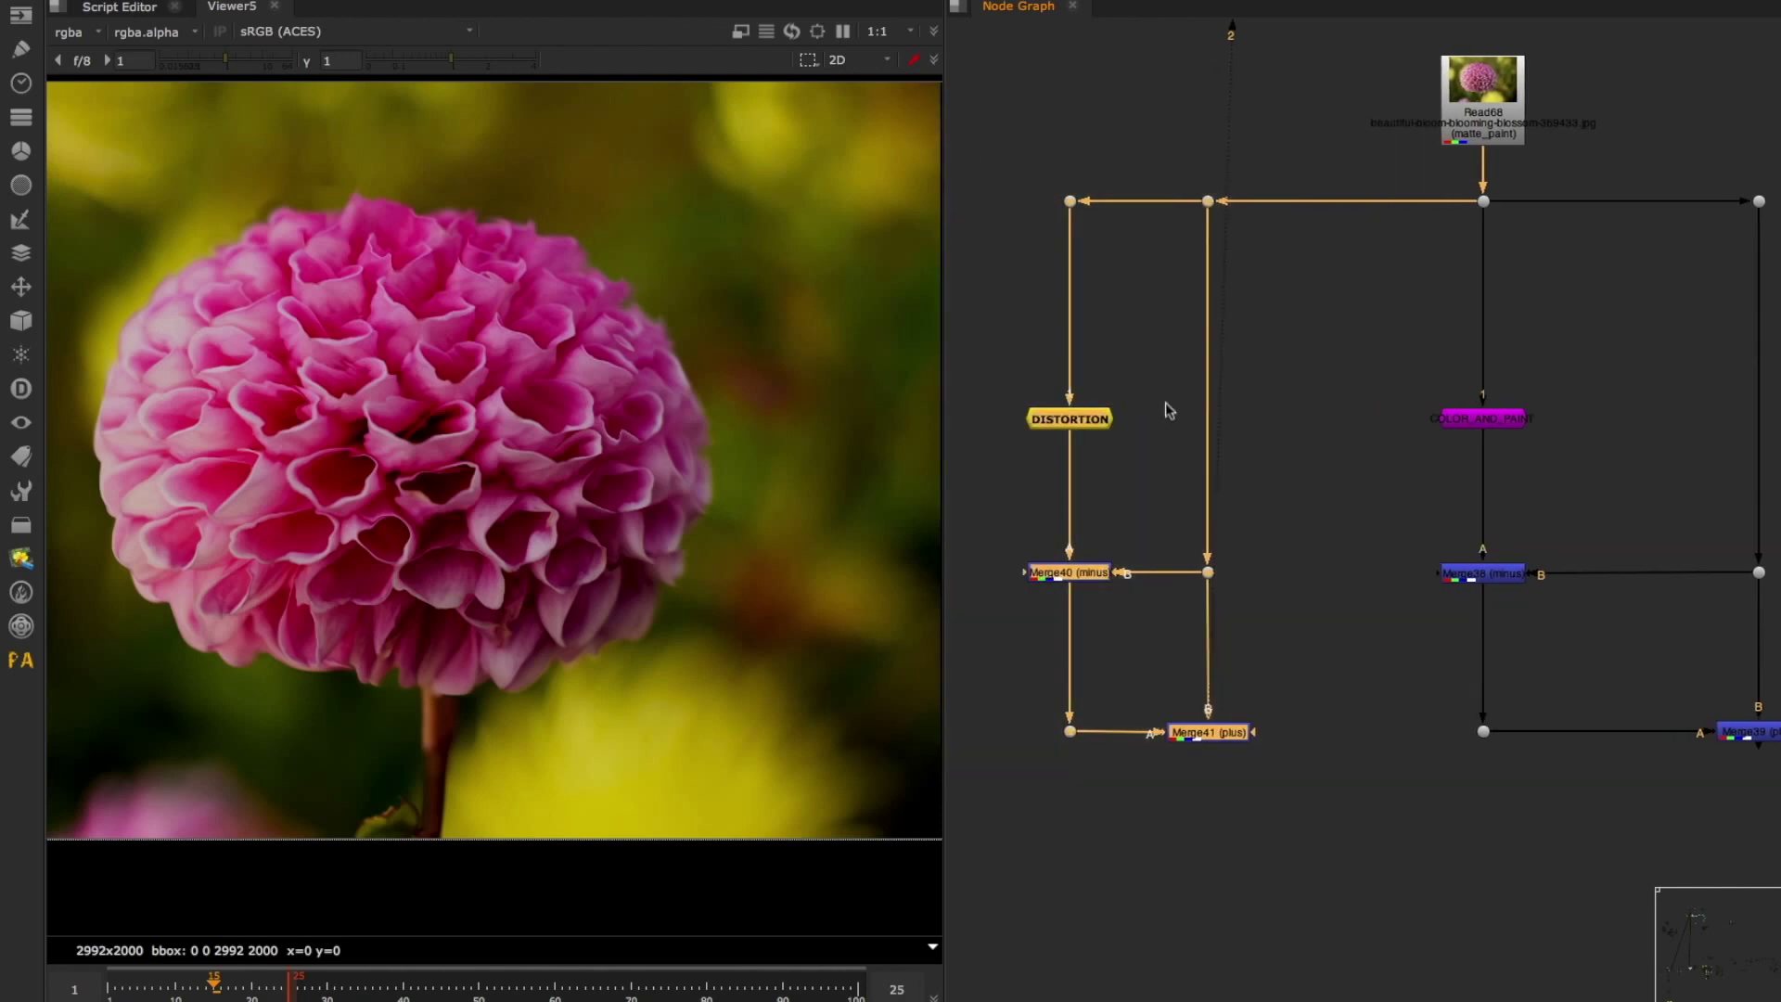
{"action": "left_click_drag", "start_coordinate": [1104, 418], "coordinate": [1153, 416]}
{"action": "left_click_drag", "start_coordinate": [1188, 143], "coordinate": [1048, 792]}
{"action": "left_click_drag", "start_coordinate": [1130, 579], "coordinate": [1080, 580]}
{"action": "middle_click_drag", "start_coordinate": [1129, 581], "coordinate": [1076, 531]}
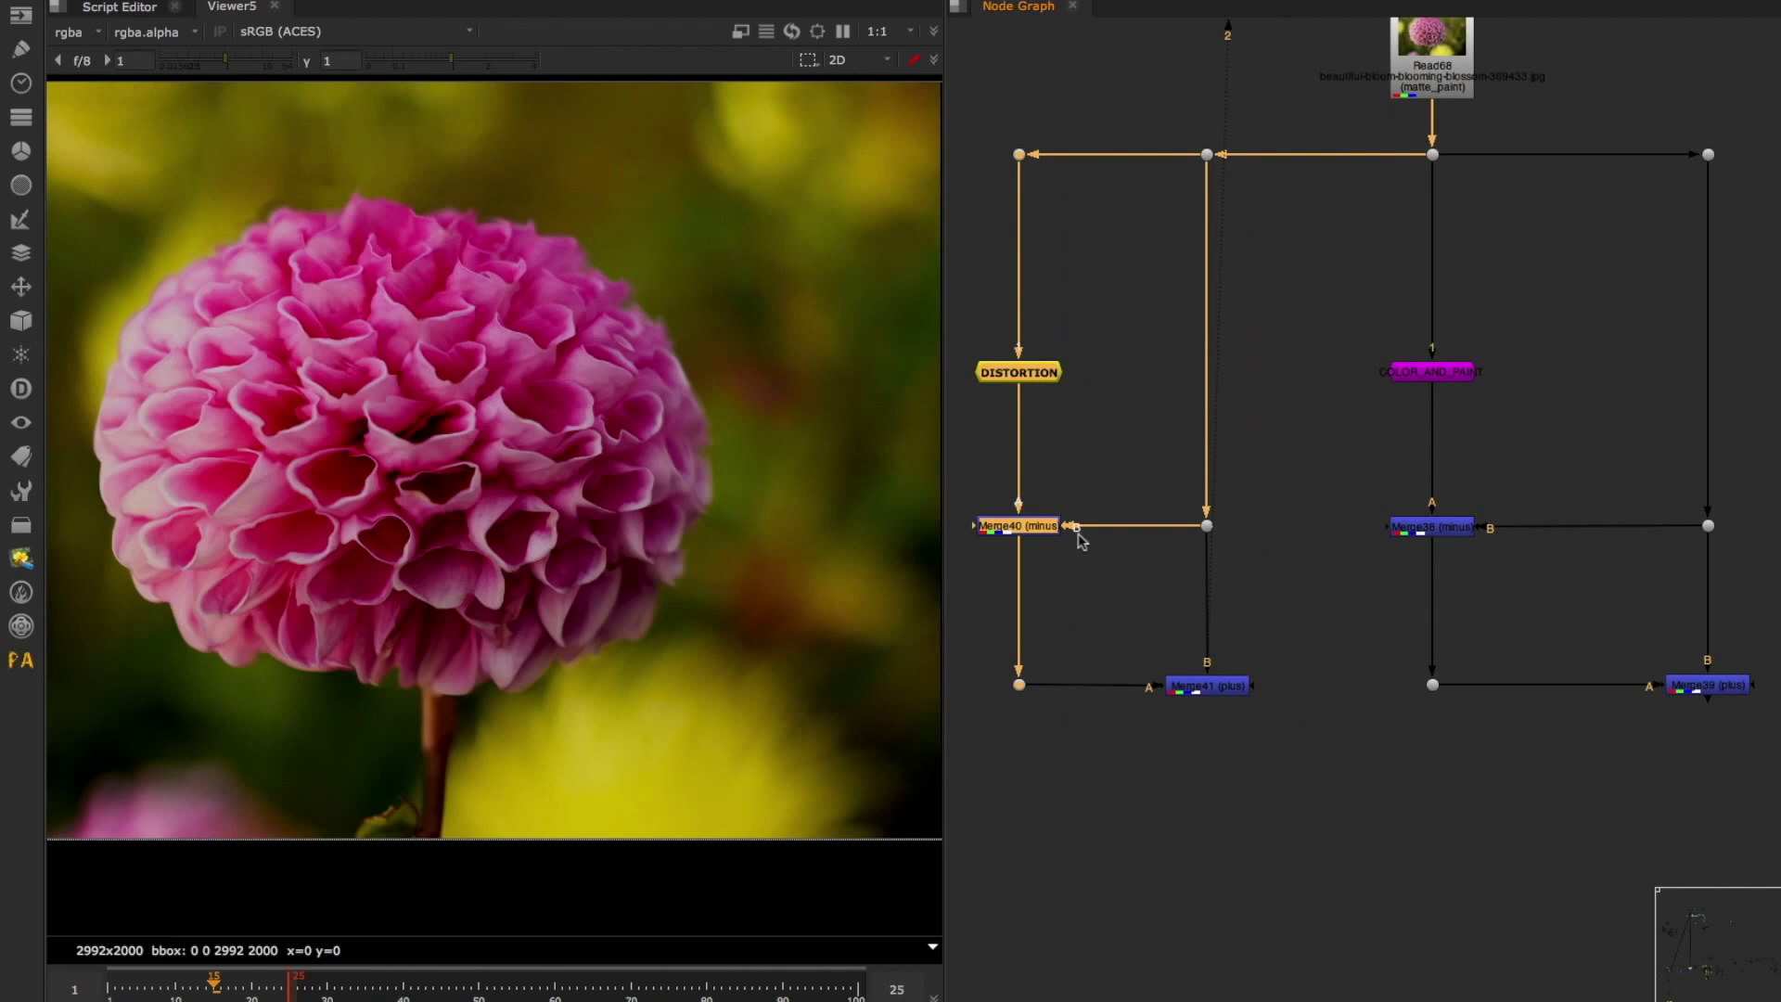
Inspect the DISTORTION node and recheck the difference produced by the minus merge below it
{"action": "scroll", "coordinate": [975, 445], "scroll_direction": "up", "scroll_amount": 5}
{"action": "scroll", "coordinate": [1178, 486], "scroll_direction": "down", "scroll_amount": 5}
{"action": "middle_click_drag", "start_coordinate": [1125, 425], "coordinate": [1144, 482]}
{"action": "scroll", "coordinate": [1143, 483], "scroll_direction": "up", "scroll_amount": 3}
{"action": "mouse_move", "coordinate": [1096, 396]}
{"action": "left_mouse_down"}
{"action": "mouse_move", "coordinate": [1125, 396]}
{"action": "mouse_move", "coordinate": [1083, 396]}
{"action": "left_mouse_up"}
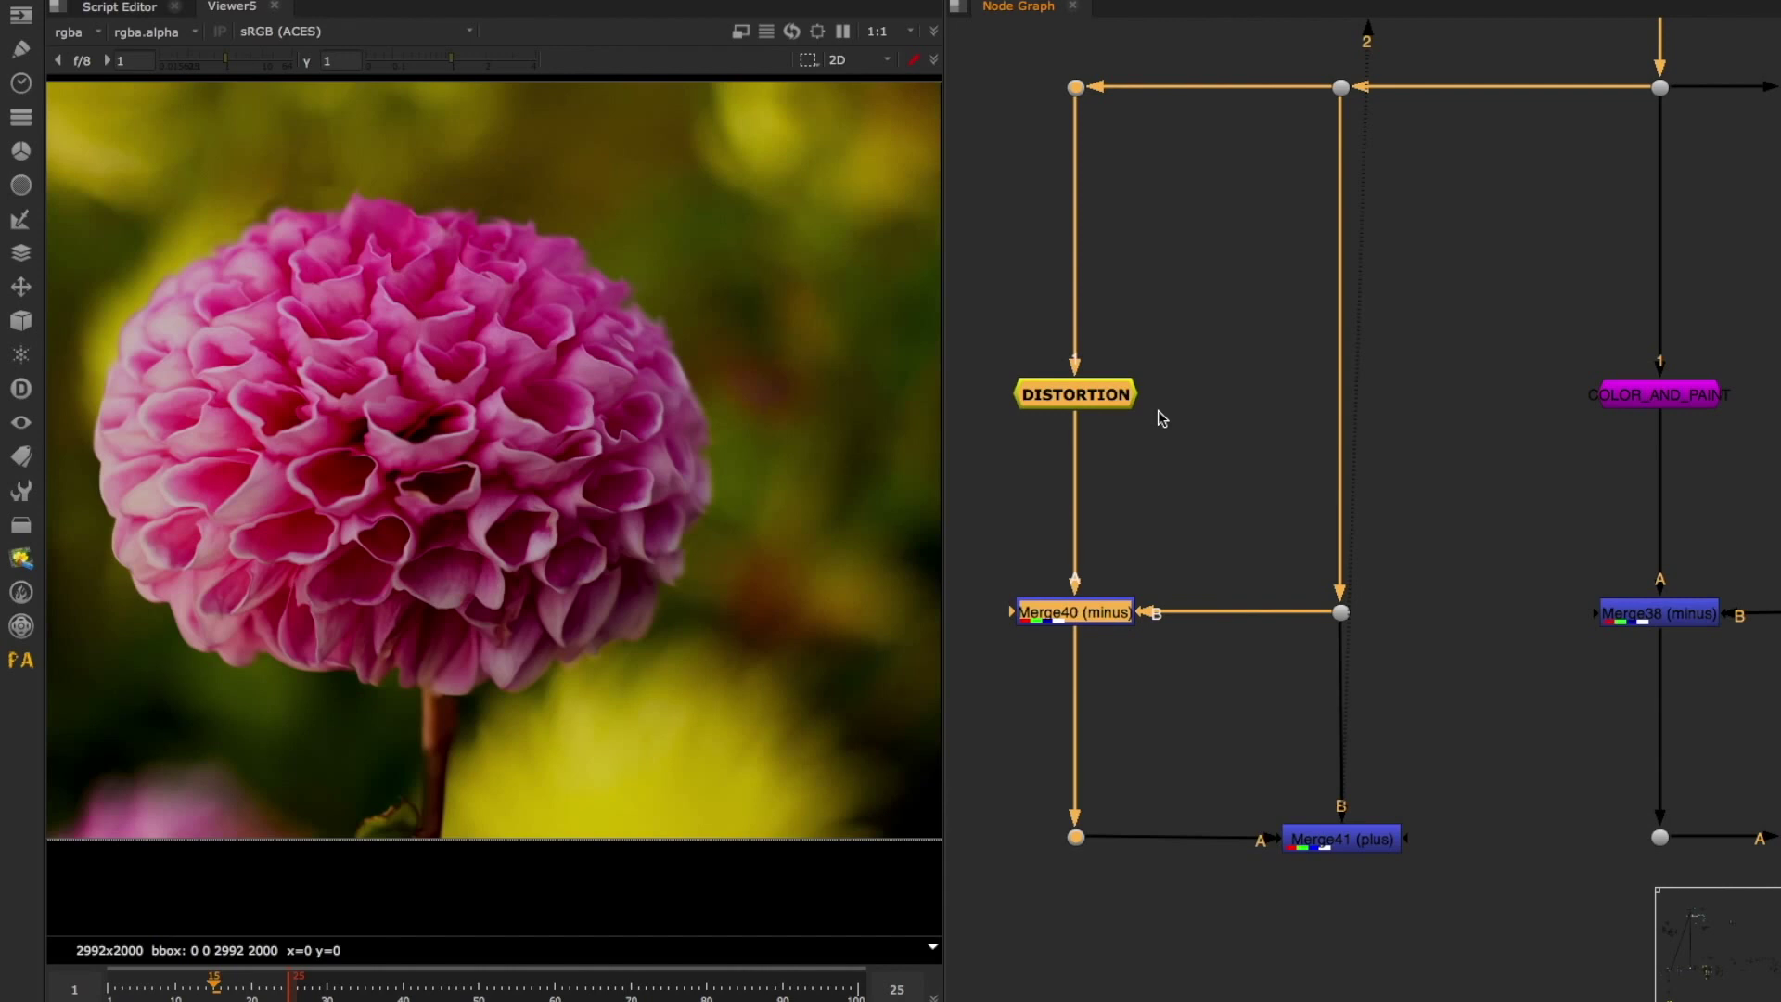
{"action": "left_click", "coordinate": [1119, 395]}
{"action": "left_click", "coordinate": [1101, 396]}
{"action": "left_click_drag", "start_coordinate": [1233, 498], "coordinate": [989, 687]}
{"action": "key", "text": "2"}
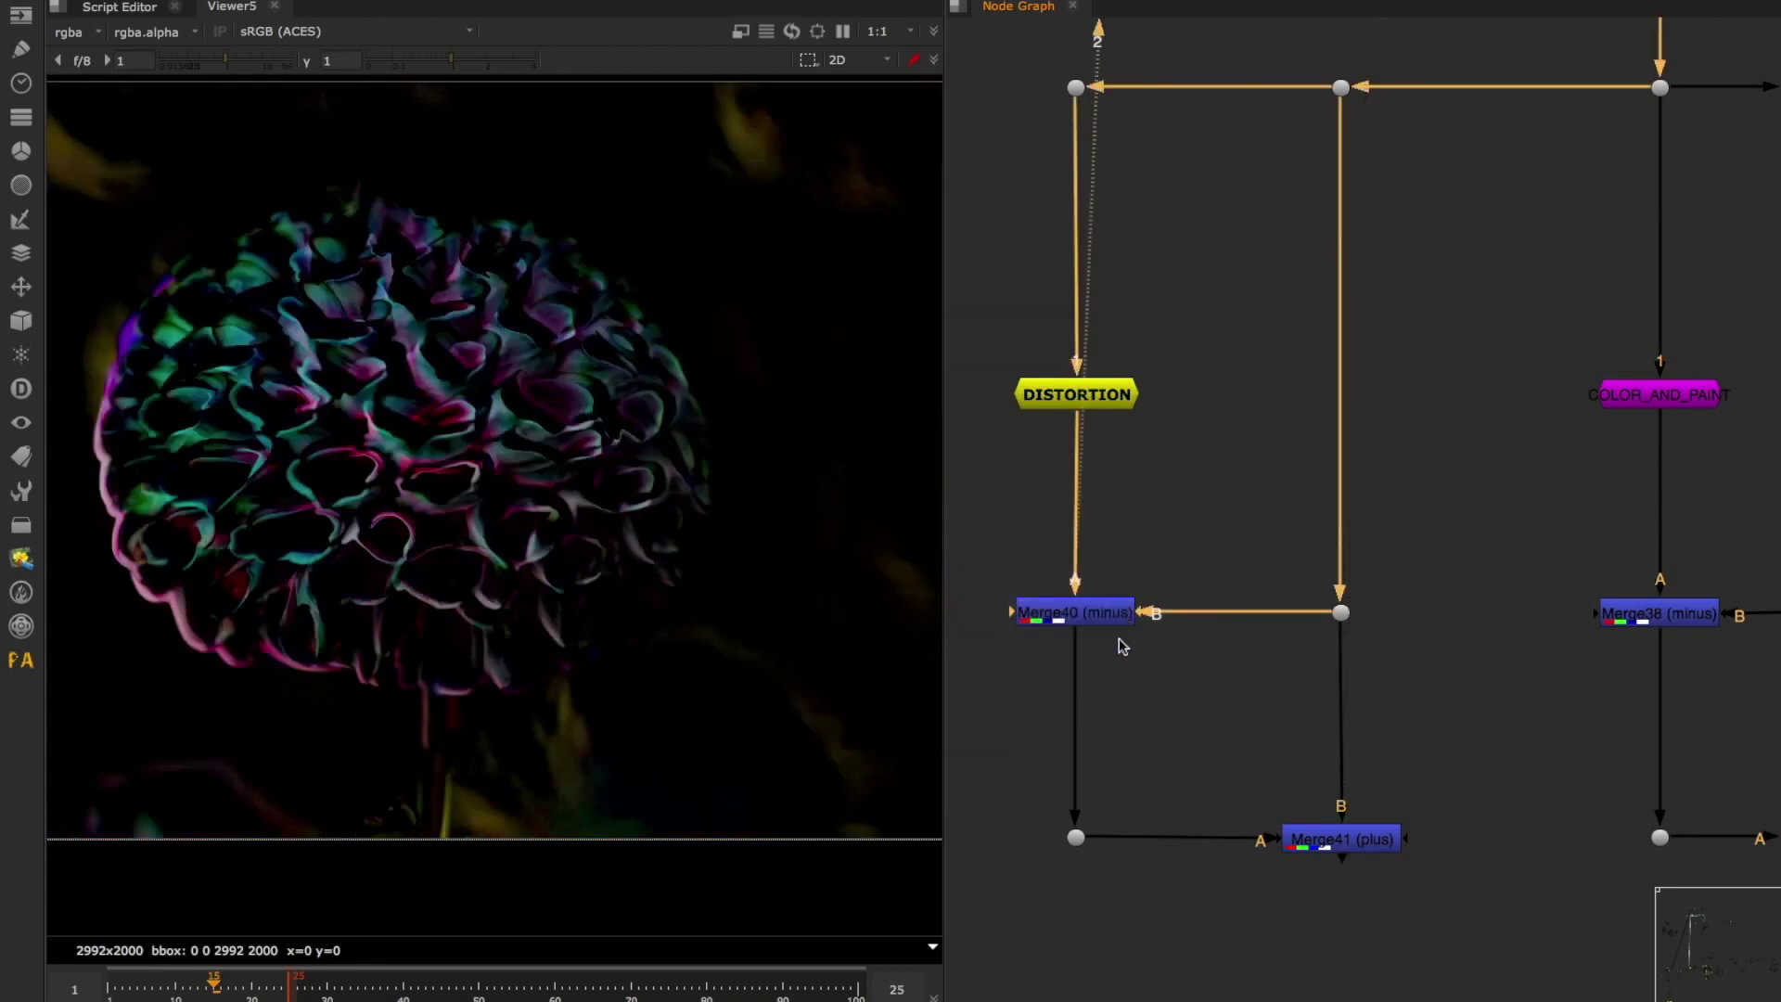
{"action": "left_click_drag", "start_coordinate": [1156, 742], "coordinate": [1002, 883]}
{"action": "left_click_drag", "start_coordinate": [1177, 668], "coordinate": [955, 282]}
View the DISTORTION setup's plus merge output, with the difference added back to the plate
{"action": "middle_click_drag", "start_coordinate": [1238, 744], "coordinate": [1162, 719]}
{"action": "left_click_drag", "start_coordinate": [1161, 719], "coordinate": [1474, 969]}
{"action": "key", "text": "2"}
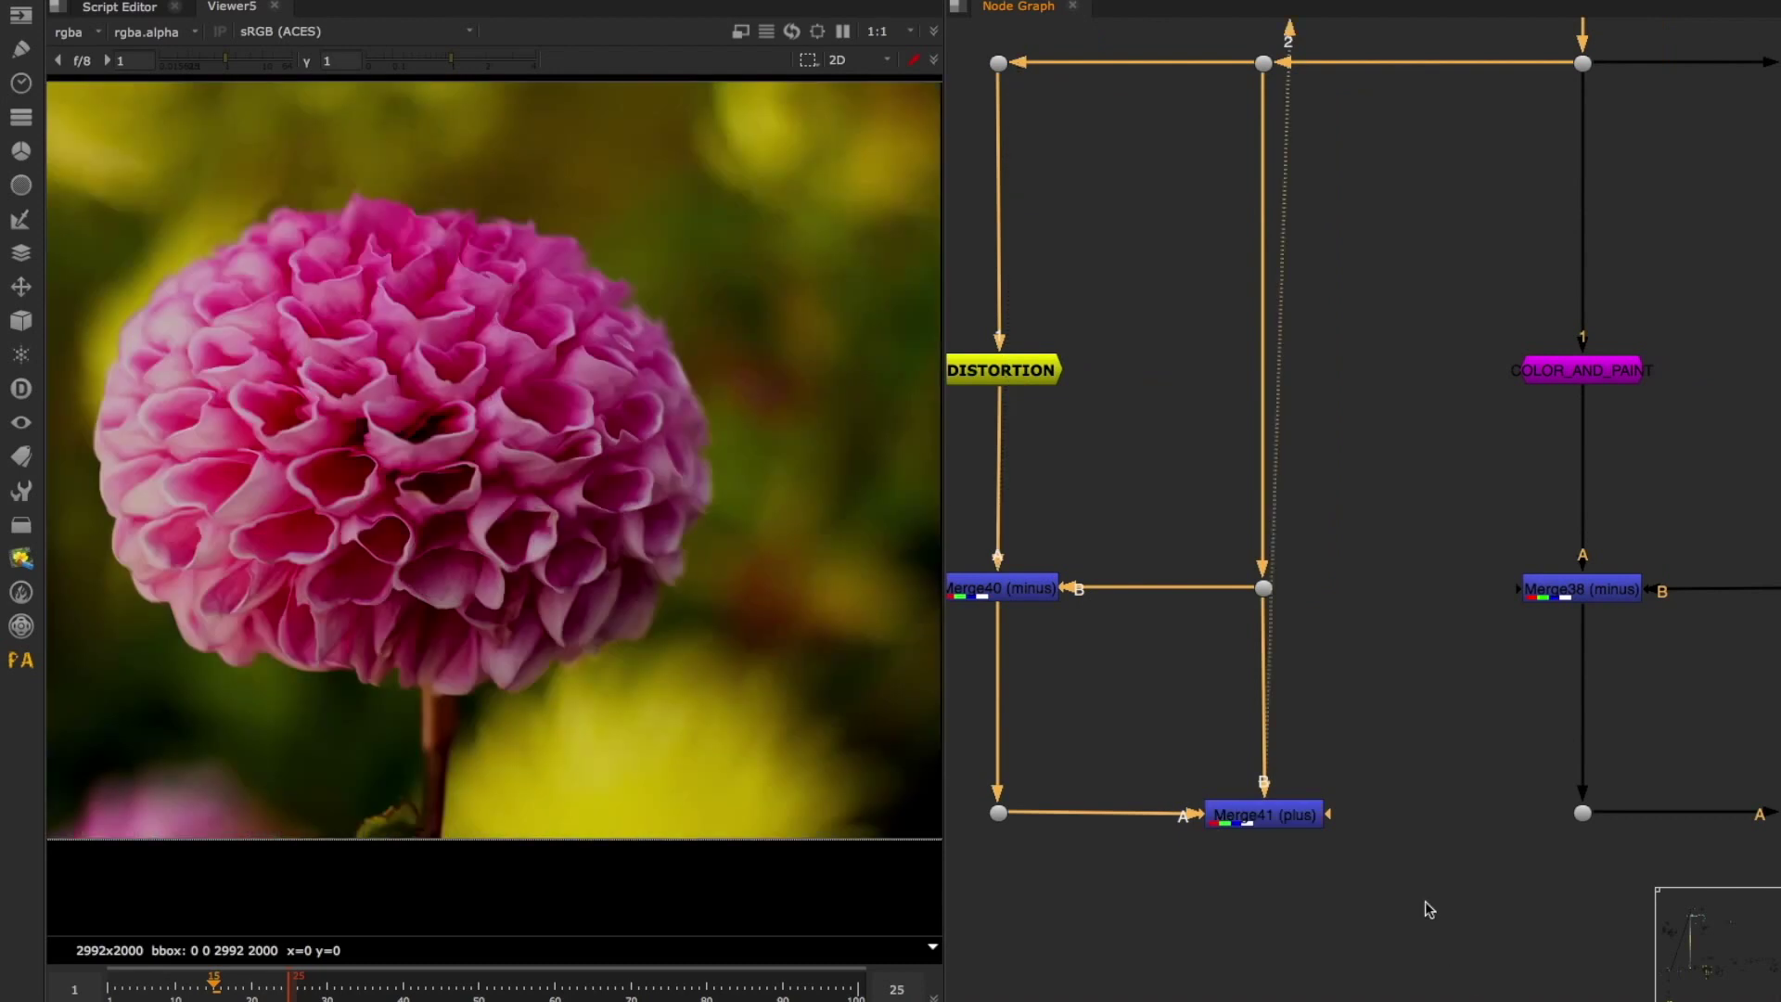
{"action": "left_click", "coordinate": [1142, 715]}
{"action": "middle_click_drag", "start_coordinate": [1240, 742], "coordinate": [1327, 767]}
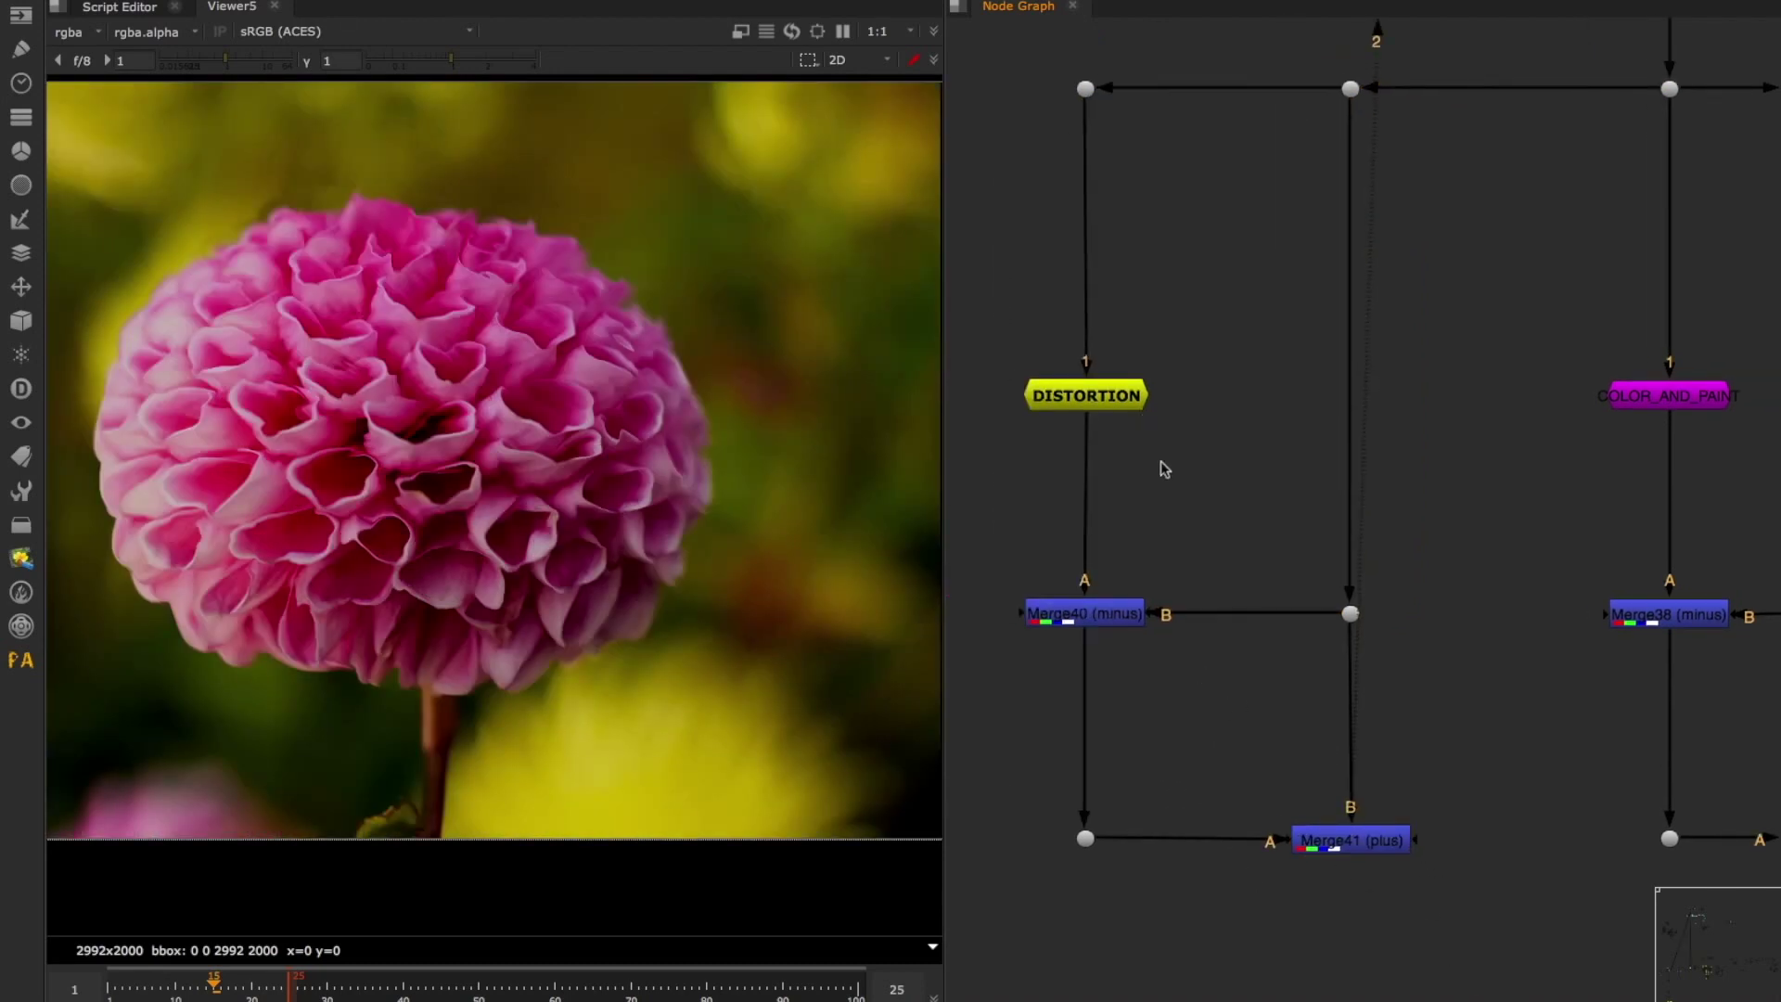
Step the viewer through the DISTORTION node, its minus merge and its plus merge
{"action": "left_click_drag", "start_coordinate": [1167, 462], "coordinate": [978, 327]}
{"action": "key", "text": "2"}
{"action": "left_click_drag", "start_coordinate": [1187, 558], "coordinate": [887, 759]}
{"action": "key", "text": "2"}
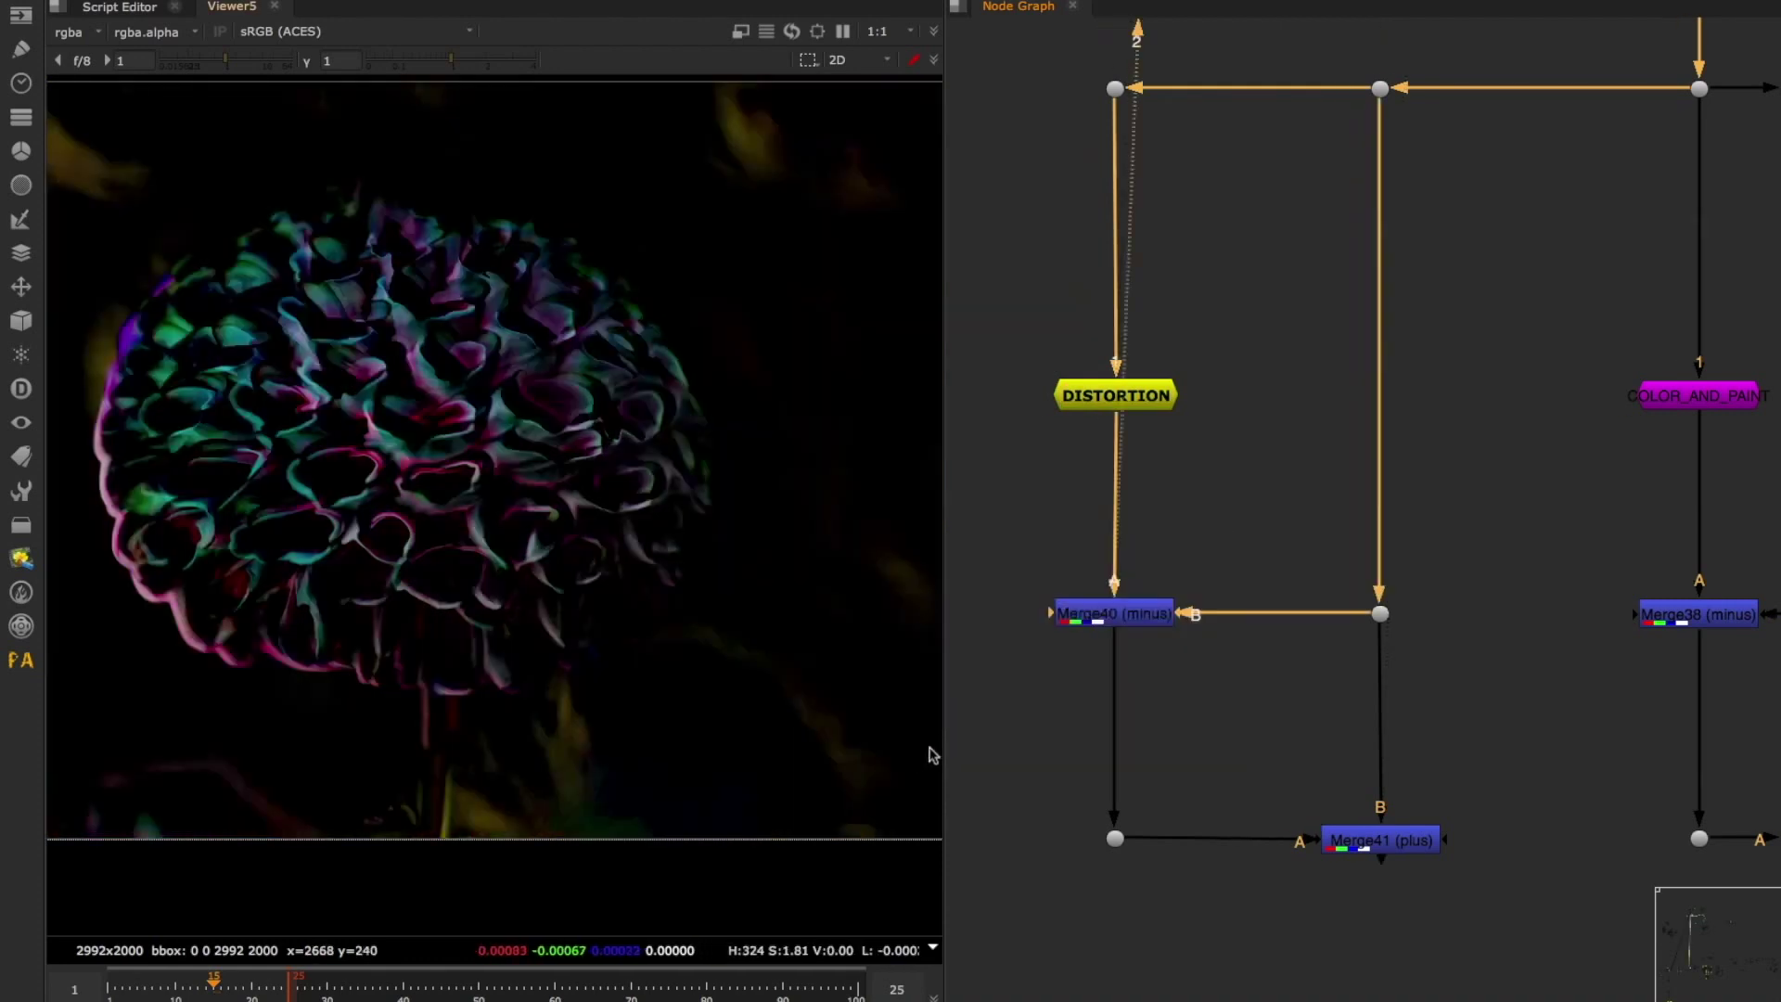
{"action": "left_click", "coordinate": [1363, 843]}
{"action": "key", "text": "1"}
Widen the node graph pane and frame the DISTORTION and COLOR_AND_PAINT setups side by side
{"action": "middle_click_drag", "start_coordinate": [1543, 950], "coordinate": [1363, 771]}
{"action": "scroll", "coordinate": [1299, 844], "scroll_direction": "down", "scroll_amount": 3}
{"action": "left_click_drag", "start_coordinate": [942, 333], "coordinate": [889, 338]}
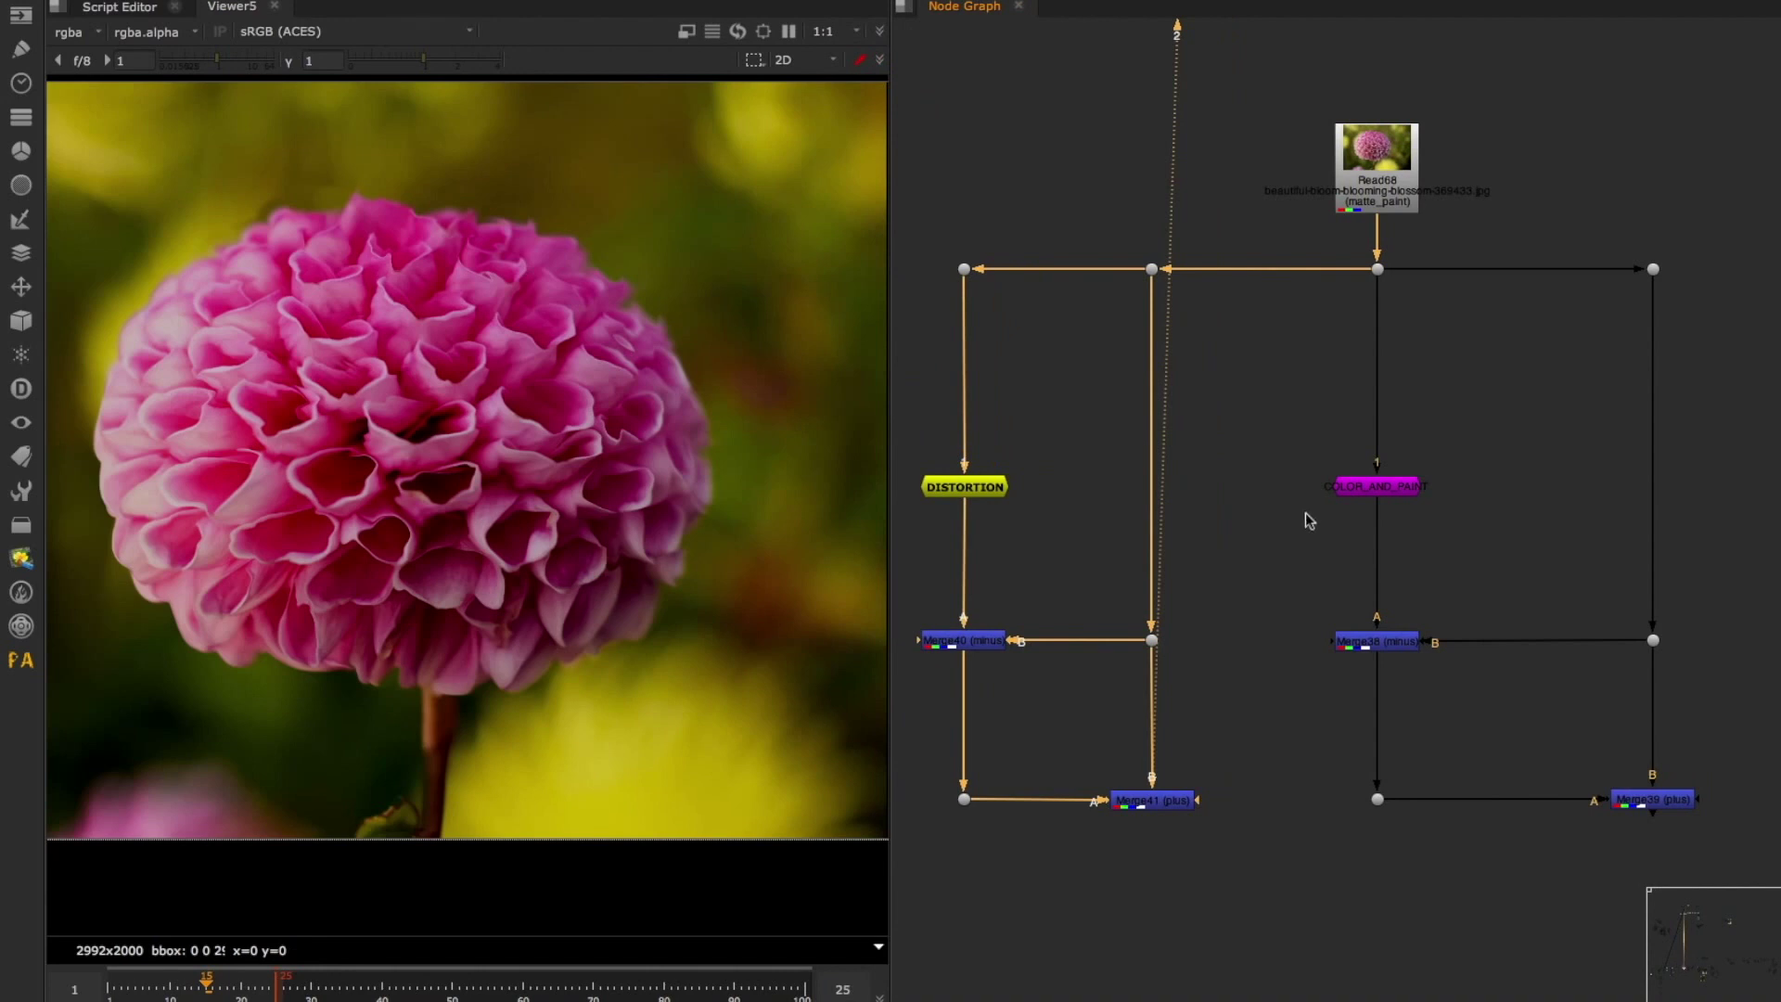
{"action": "middle_click_drag", "start_coordinate": [1284, 565], "coordinate": [1310, 560]}
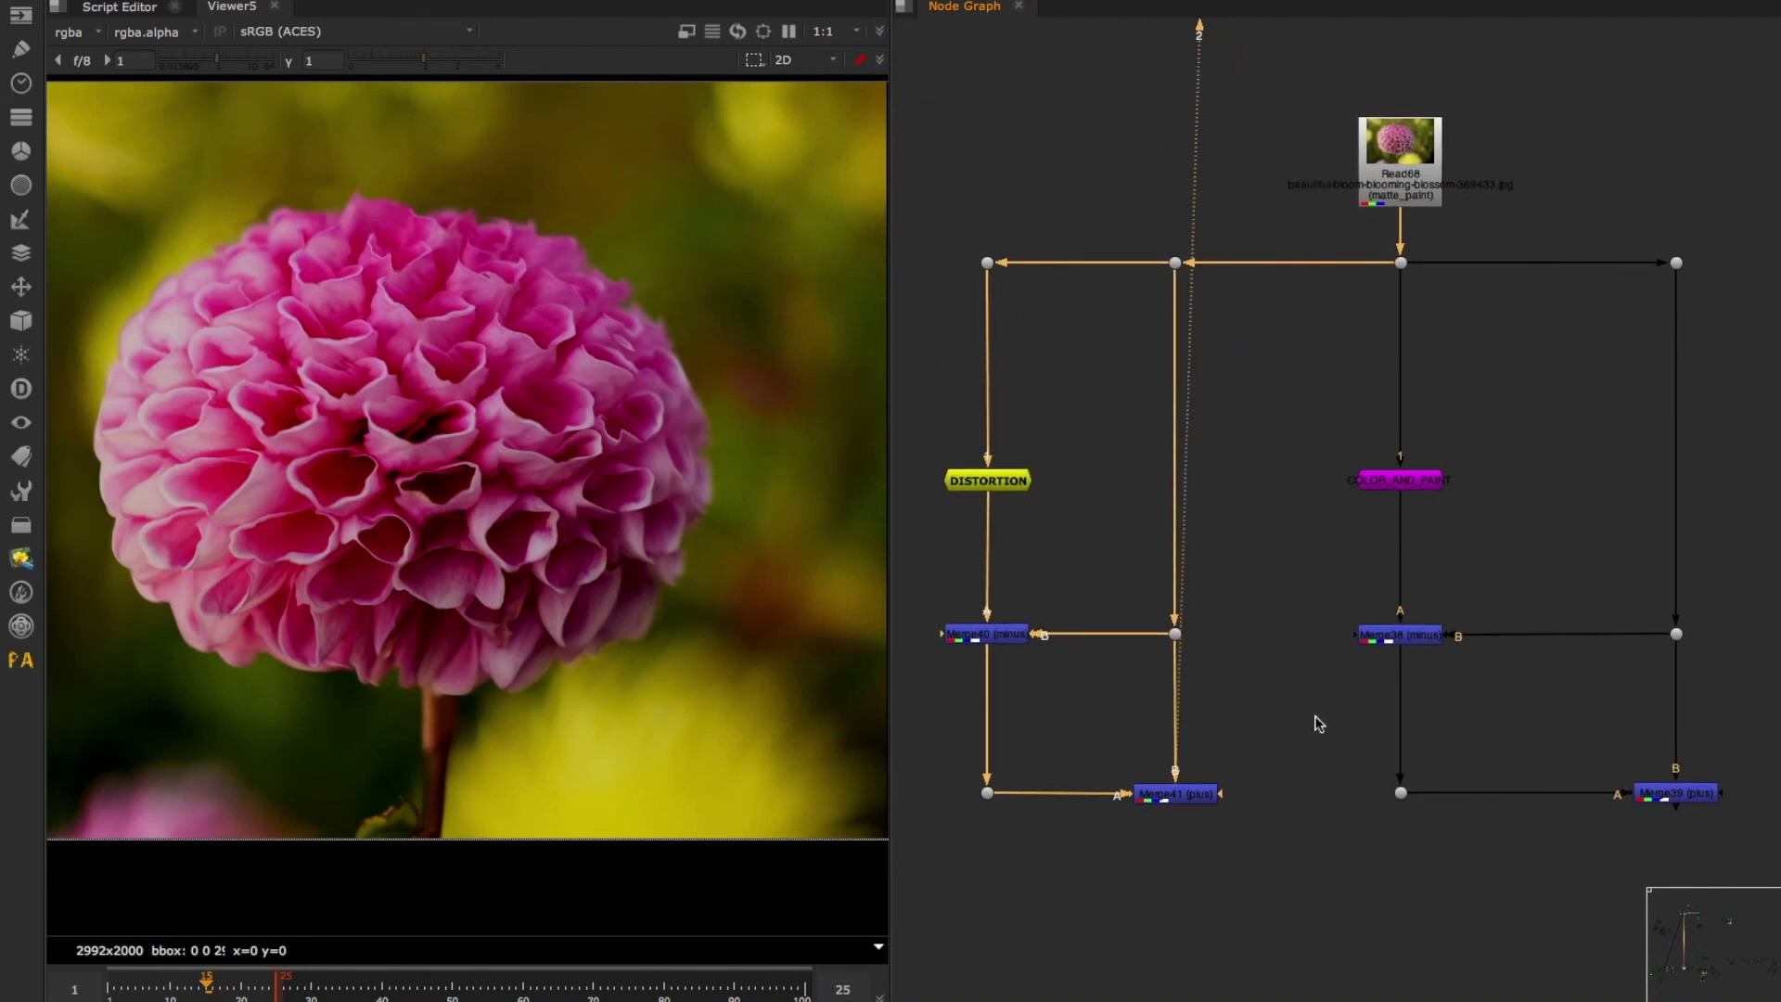
{"action": "middle_click_drag", "start_coordinate": [1299, 755], "coordinate": [1276, 709]}
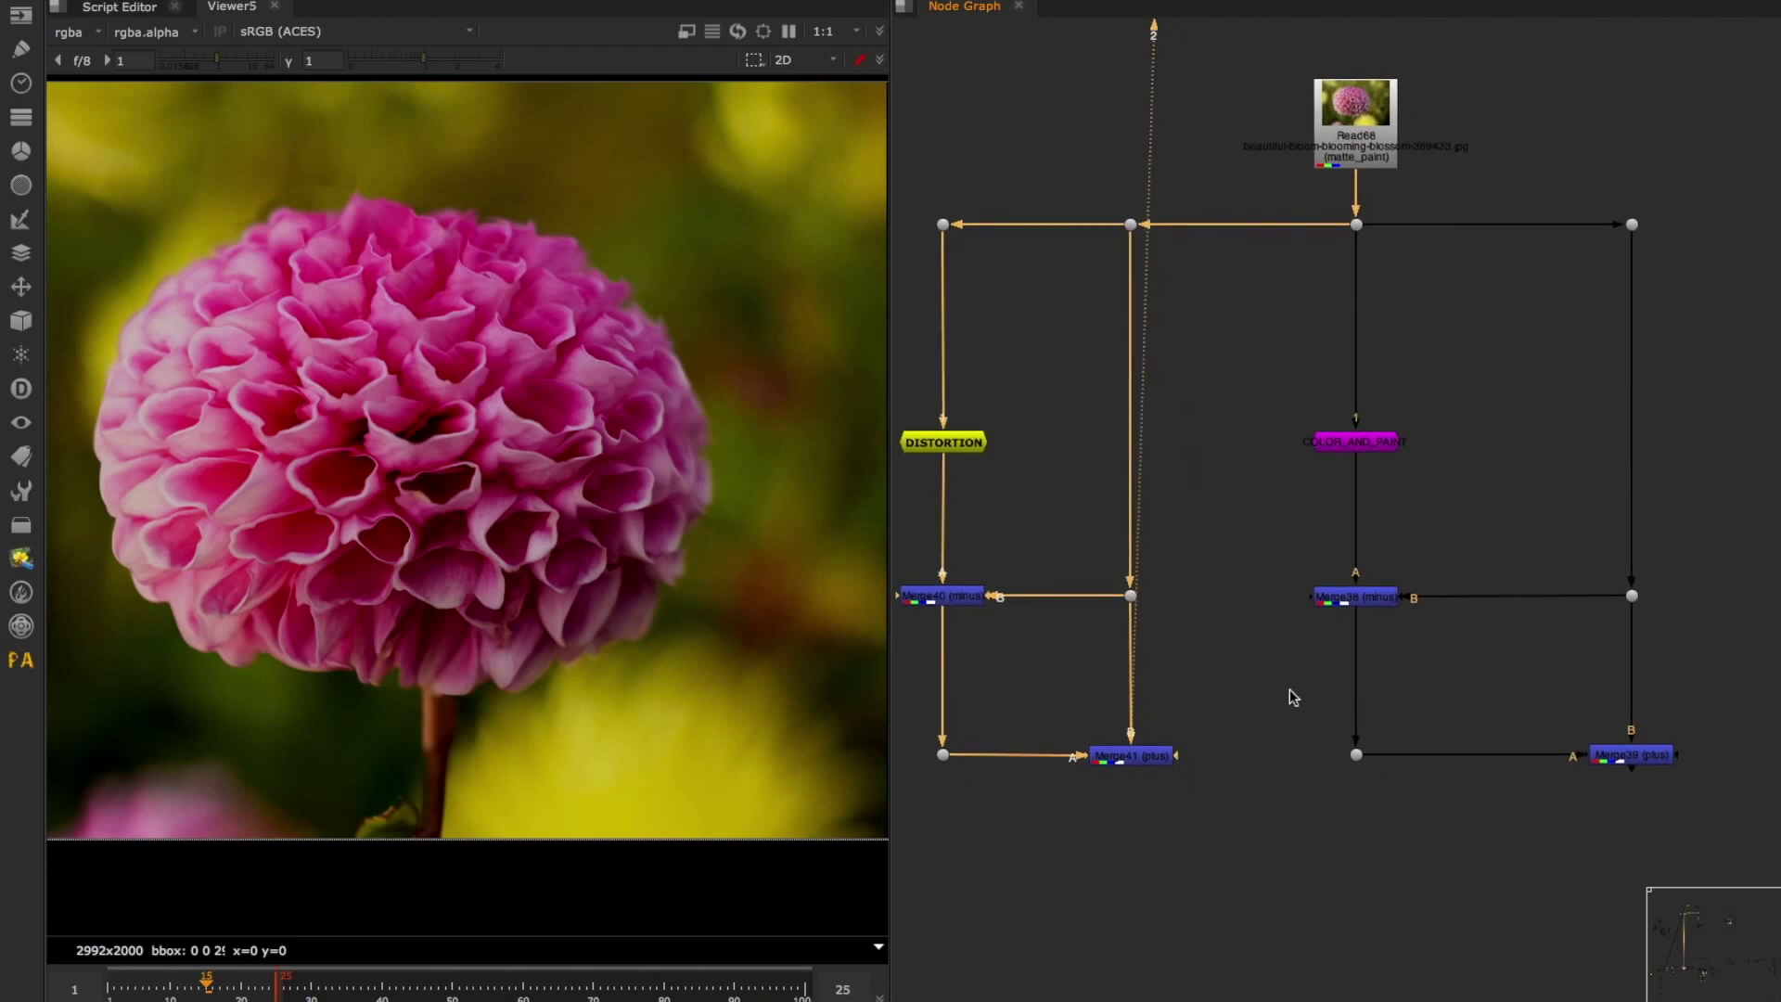